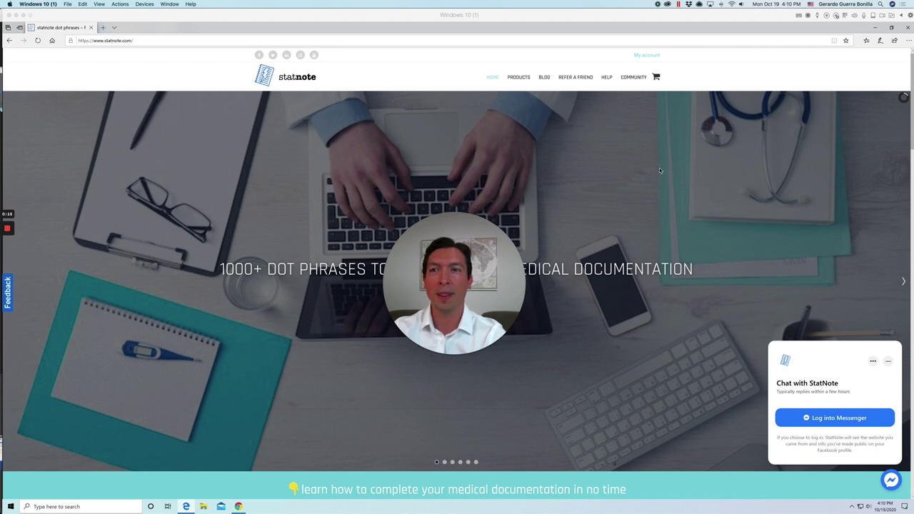
Open a second Edge tab next to the StatNote site tab
{"action": "mouse_move", "coordinate": [450, 243]}
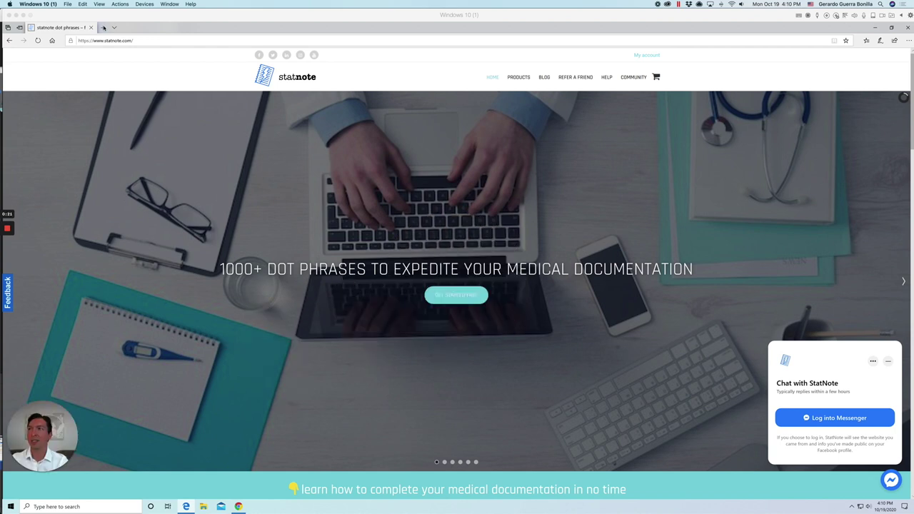
{"action": "left_click", "coordinate": [102, 27]}
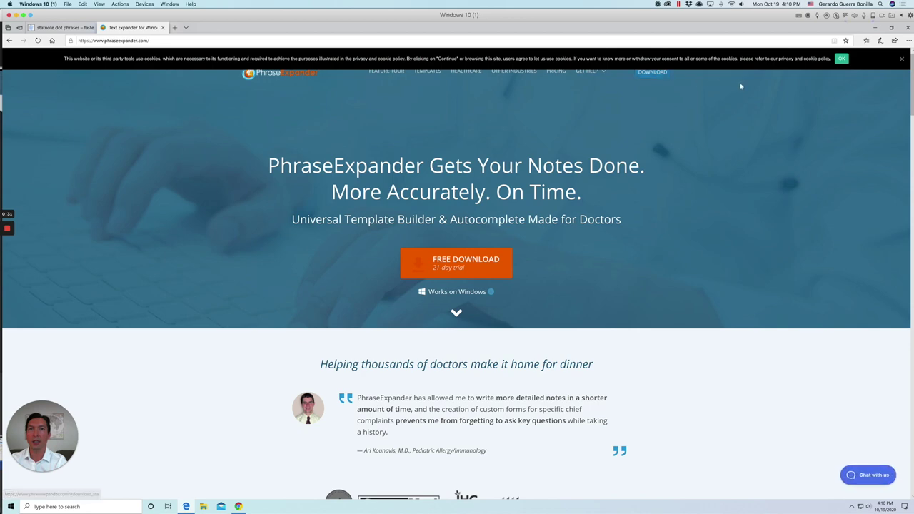
Accept the cookie notice, open the free-trial DOWNLOAD form and enter the trial e-mail address
{"action": "left_click", "coordinate": [840, 60]}
{"action": "left_click", "coordinate": [652, 72]}
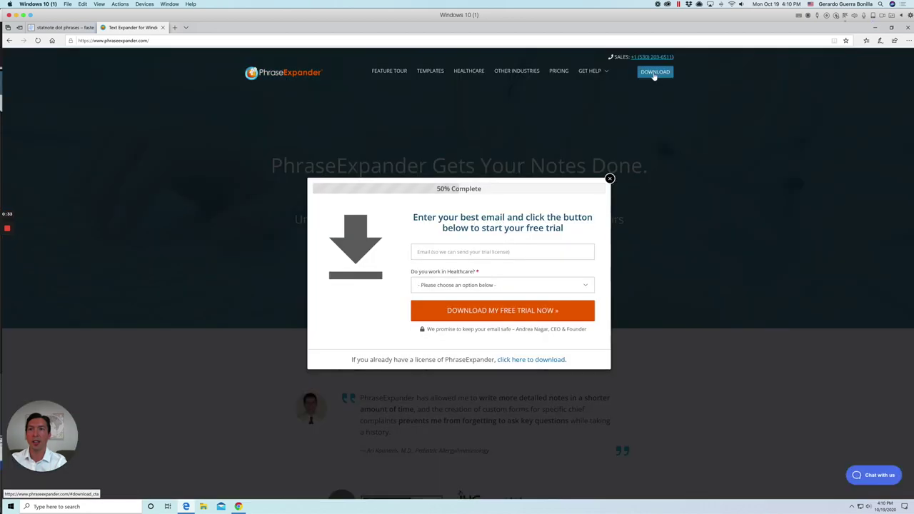
{"action": "left_click", "coordinate": [471, 252]}
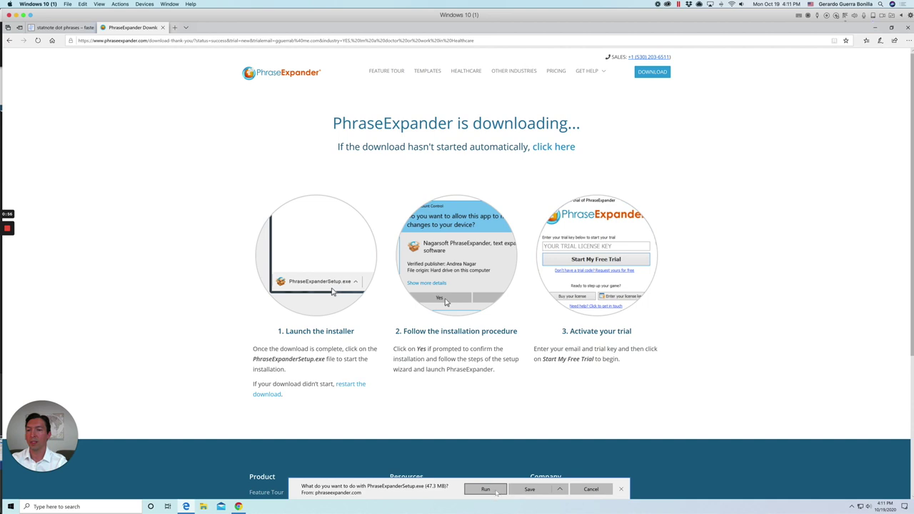
Install PhraseExpanderSetup.exe with the default license, location and folder, then launch PhraseExpander
{"action": "left_click", "coordinate": [487, 490]}
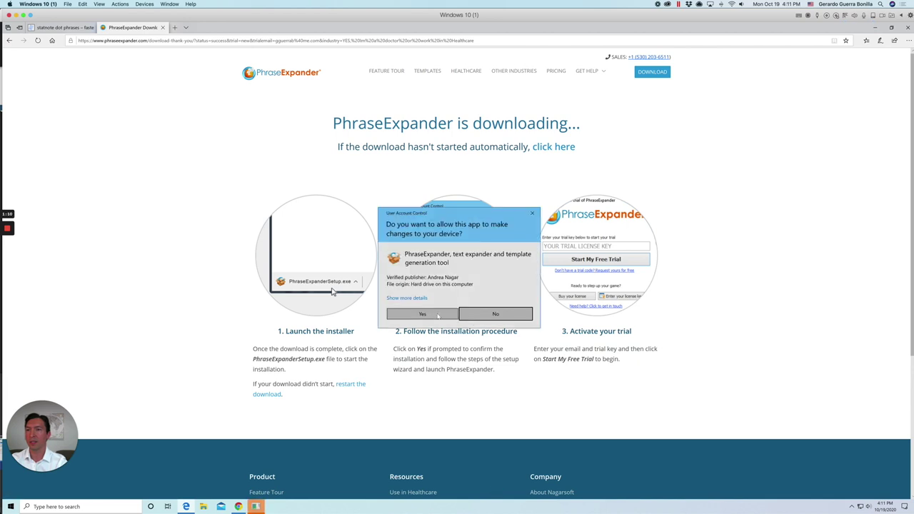
{"action": "left_click", "coordinate": [437, 315]}
{"action": "left_click", "coordinate": [392, 298]}
{"action": "left_click", "coordinate": [500, 318]}
{"action": "left_click", "coordinate": [500, 318]}
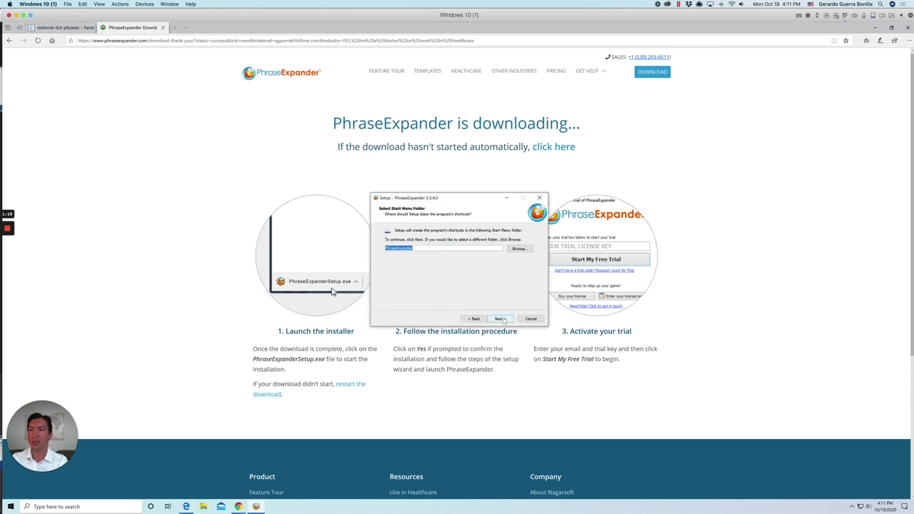
{"action": "left_click", "coordinate": [500, 319]}
{"action": "left_click", "coordinate": [501, 318]}
{"action": "left_click", "coordinate": [501, 318]}
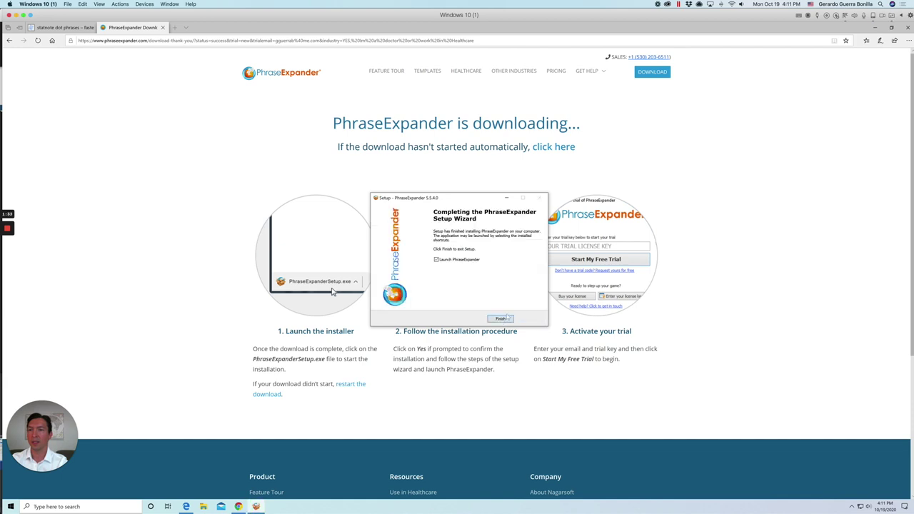
{"action": "left_click", "coordinate": [502, 318]}
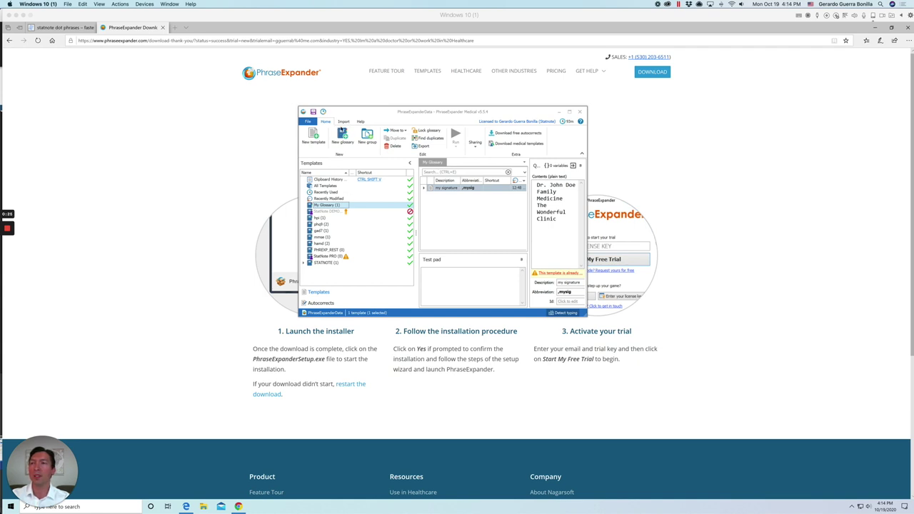
Import the STATNOTE PRO glossary through Import > Glossary, then close the file chooser
{"action": "left_click", "coordinate": [344, 123]}
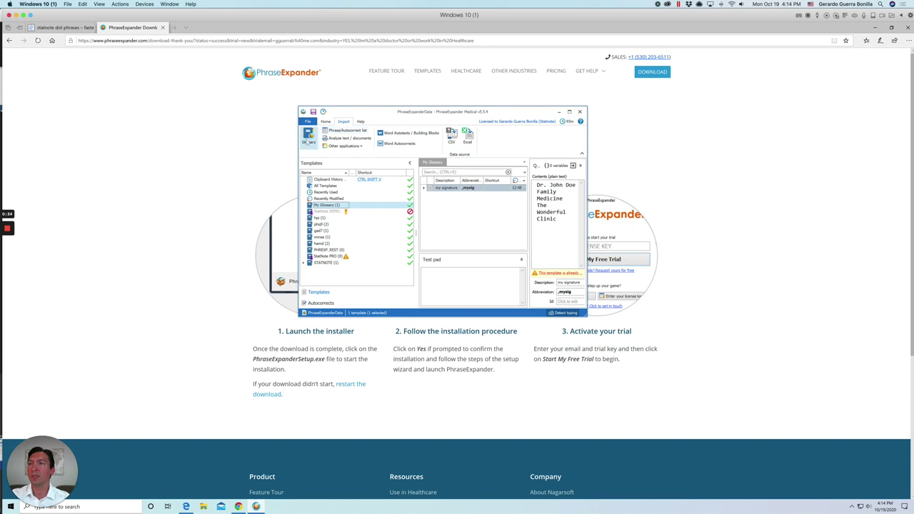
{"action": "left_click", "coordinate": [310, 140]}
{"action": "left_click", "coordinate": [311, 141]}
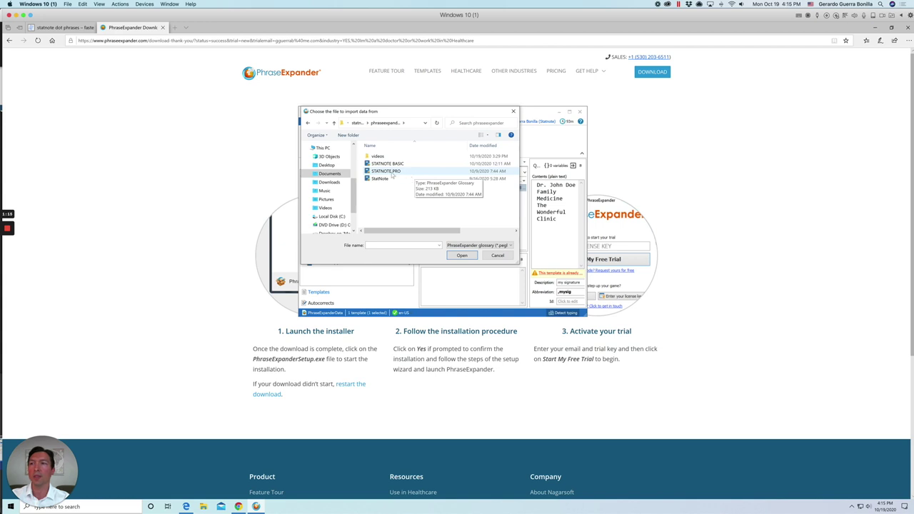
{"action": "left_click", "coordinate": [391, 173]}
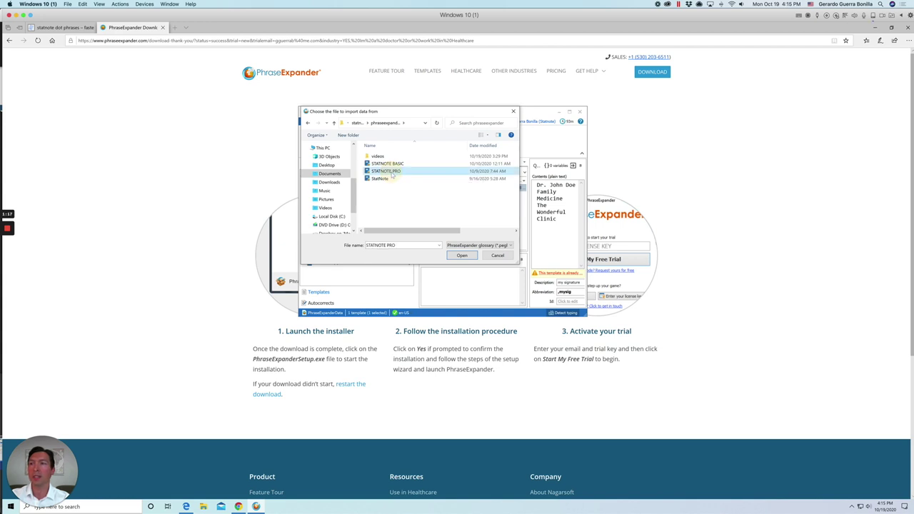
{"action": "left_click", "coordinate": [500, 257]}
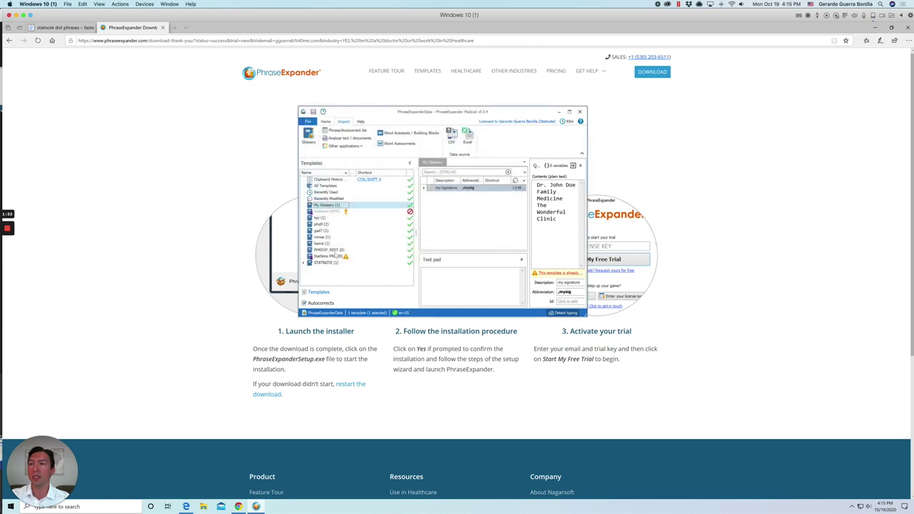
Select STATNOTE in the Templates tree and expand it to browse CARDIO, DERM and ENDOCRINOLOGY
{"action": "left_click", "coordinate": [327, 263]}
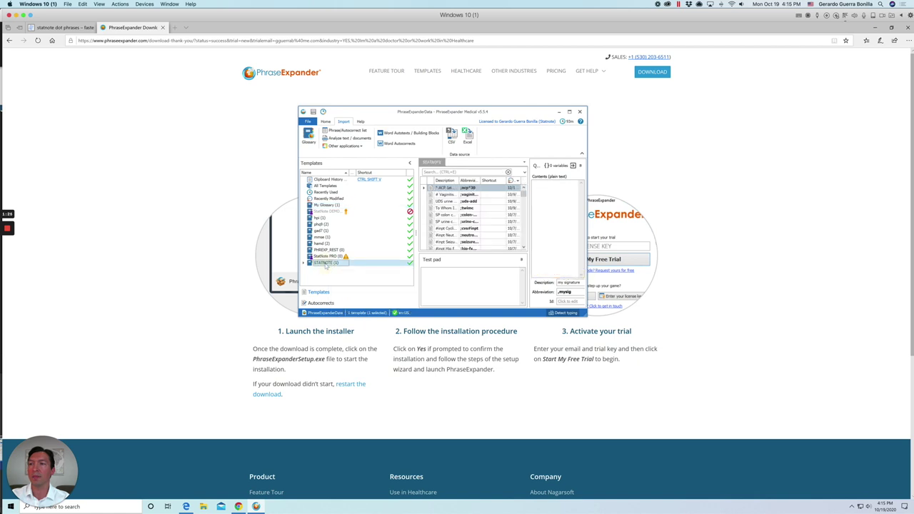
{"action": "left_click", "coordinate": [304, 263]}
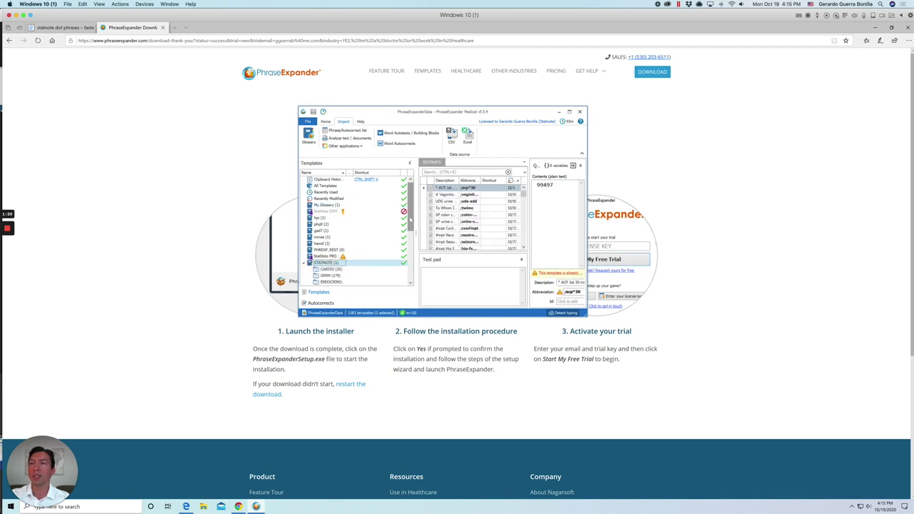
{"action": "left_click_drag", "start_coordinate": [409, 206], "coordinate": [410, 252]}
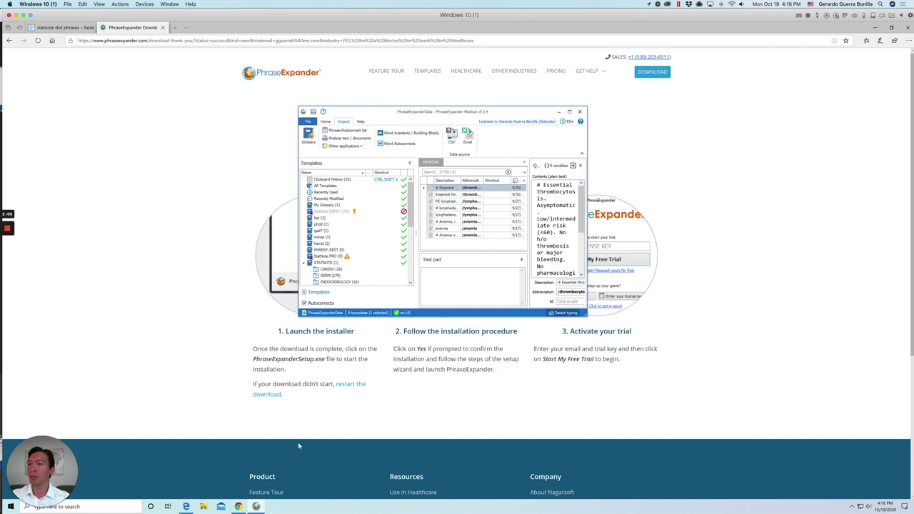
Bring up the StatNote PhraseExpander Tutorial outline in Google Docs and open a blank tab beside it
{"action": "left_click", "coordinate": [70, 28]}
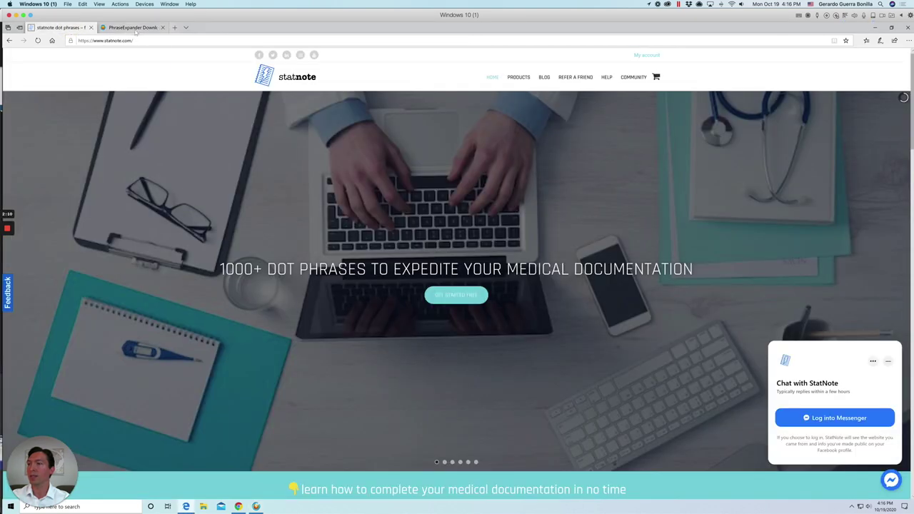
{"action": "left_click", "coordinate": [239, 506]}
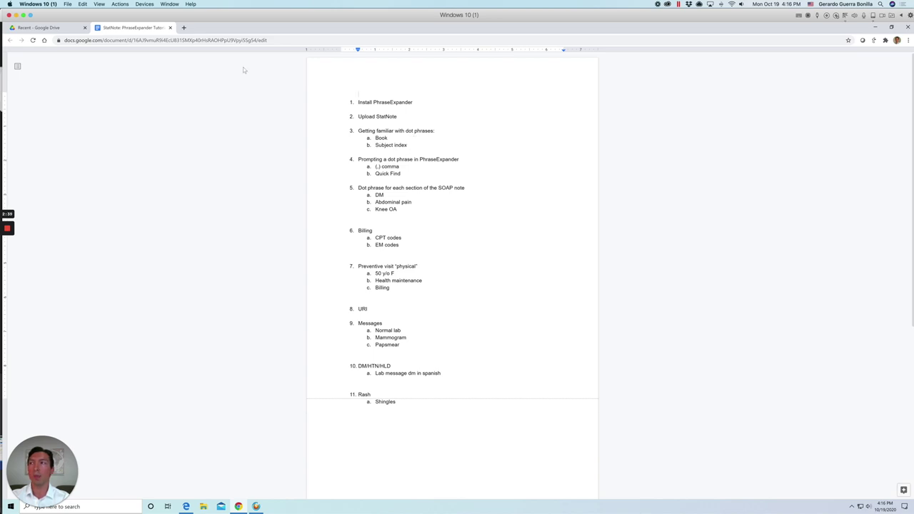
{"action": "left_click", "coordinate": [184, 27]}
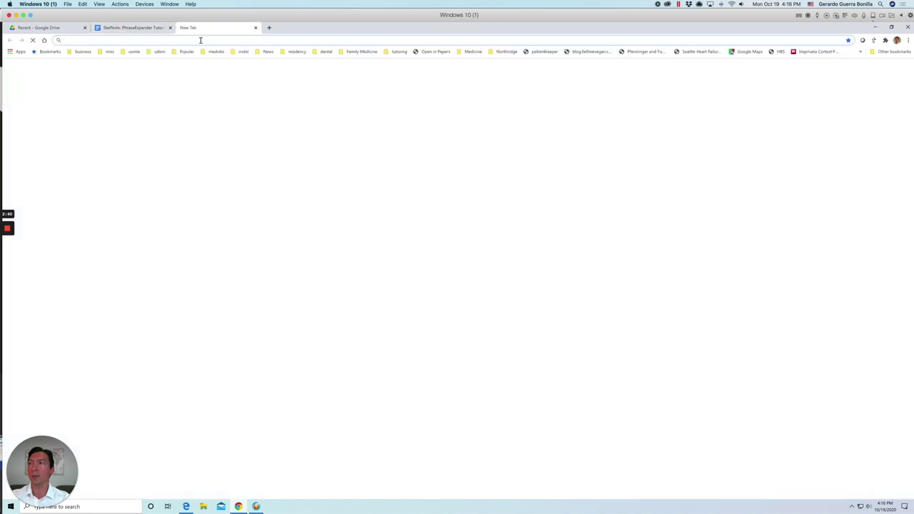
Search 'statnote subject index', browse the 20-specialty Subject Index page, then return to Google Docs
{"action": "left_click", "coordinate": [200, 40]}
{"action": "type", "text": "stat"}
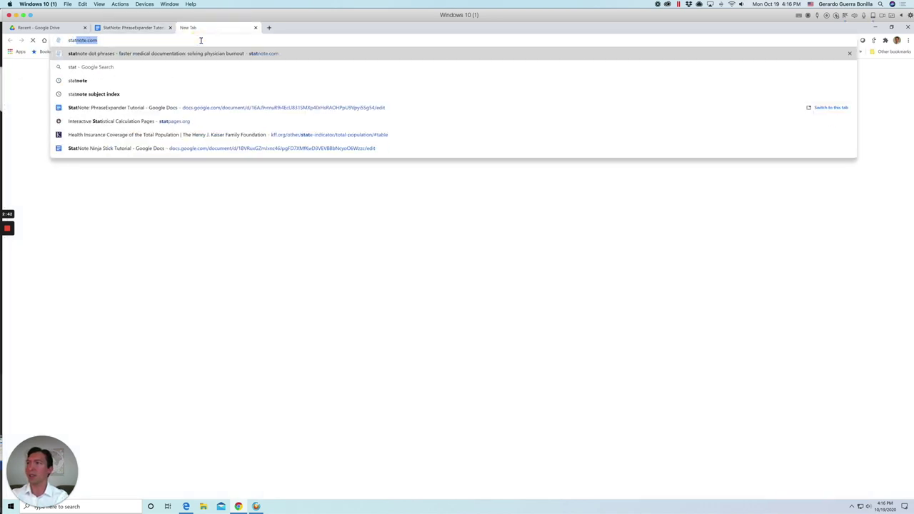
{"action": "type", "text": "note subje"}
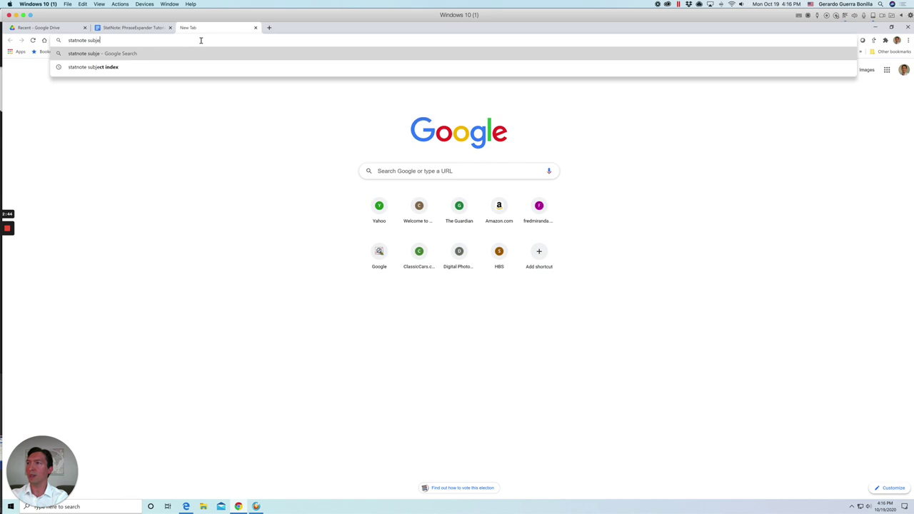
{"action": "type", "text": "ct index"}
{"action": "key", "text": "Return"}
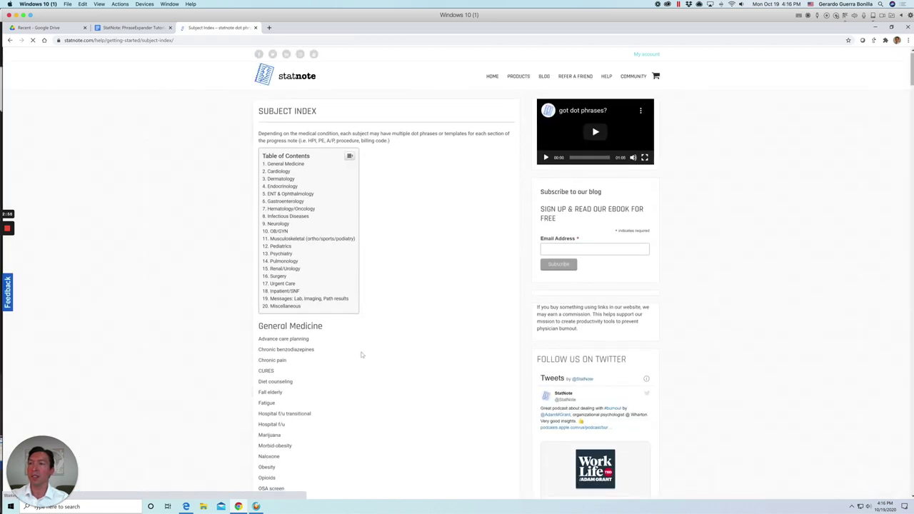
{"action": "scroll", "coordinate": [361, 355], "scroll_direction": "down", "scroll_amount": 1}
{"action": "scroll", "coordinate": [362, 355], "scroll_direction": "down", "scroll_amount": 2}
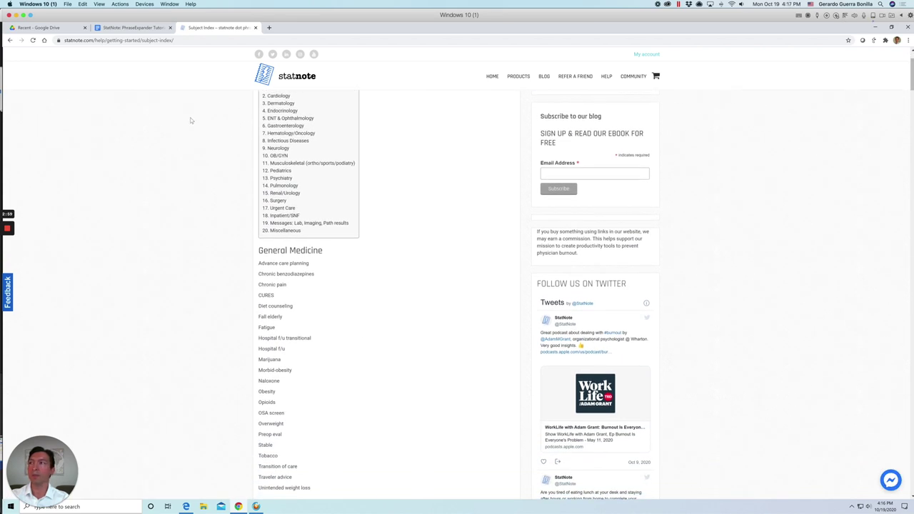
{"action": "left_click", "coordinate": [125, 29]}
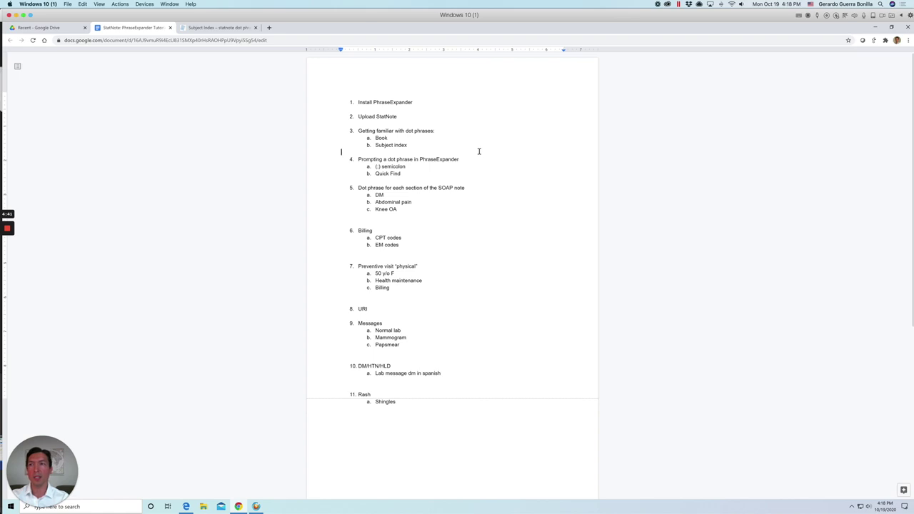
Insert a blank line after the Quick Find sub-item in the tutorial outline
{"action": "left_click", "coordinate": [479, 152]}
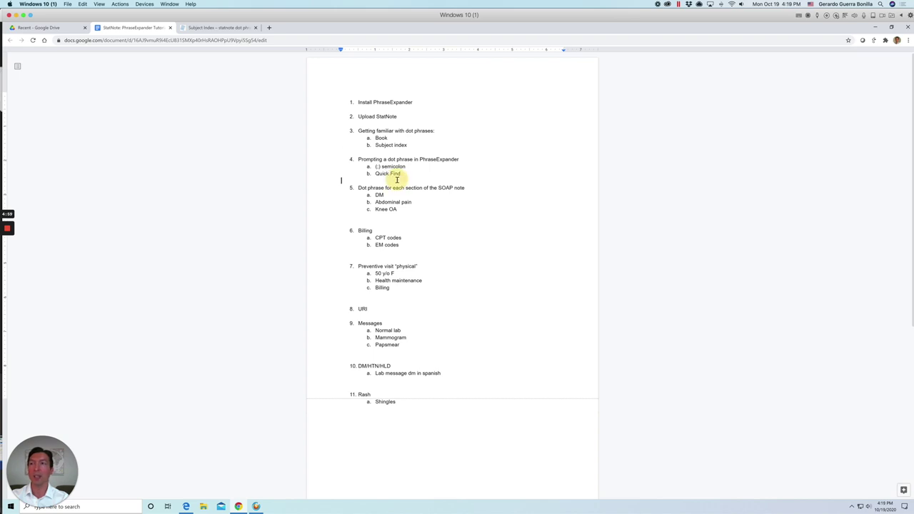
{"action": "left_click", "coordinate": [398, 180]}
{"action": "key", "text": "Return"}
{"action": "key", "text": "Return"}
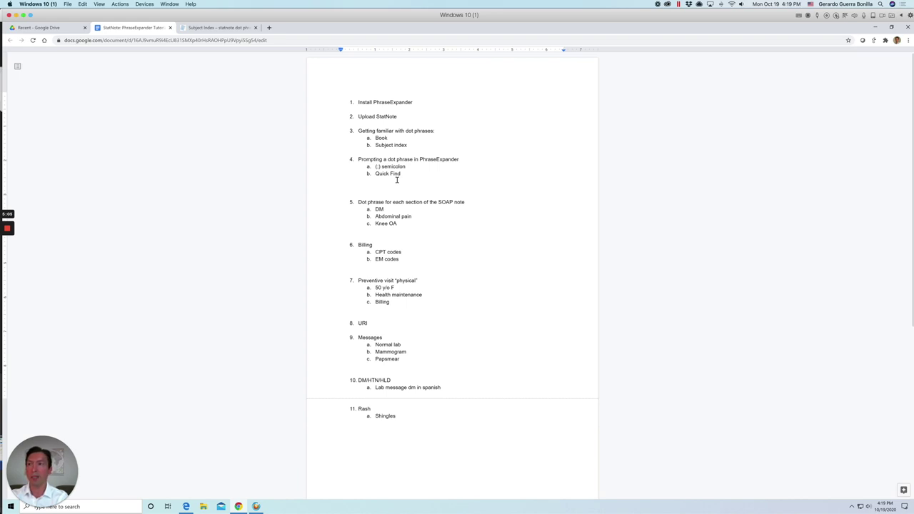
Expand ;afib into the Atrial fibrillation template with 'paroxysmal' ticked and send it below Quick Find
{"action": "type", "text": ";afib"}
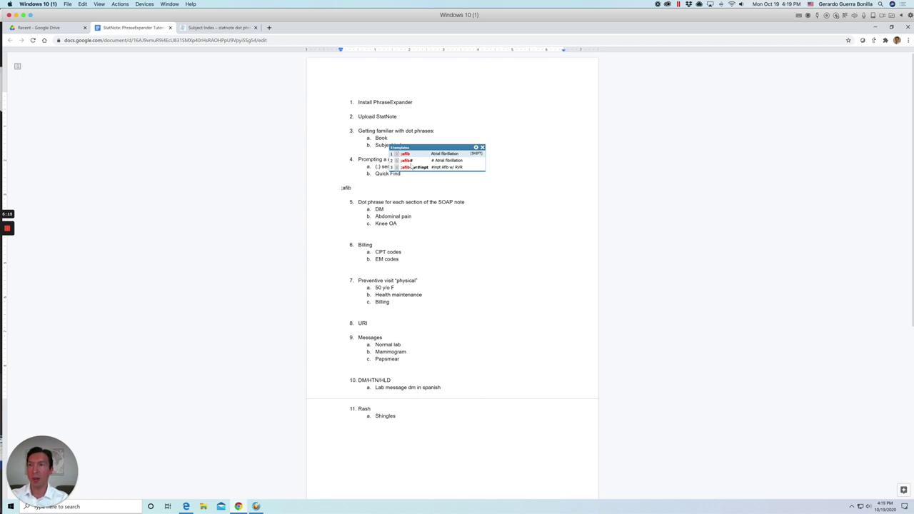
{"action": "left_click", "coordinate": [411, 167]}
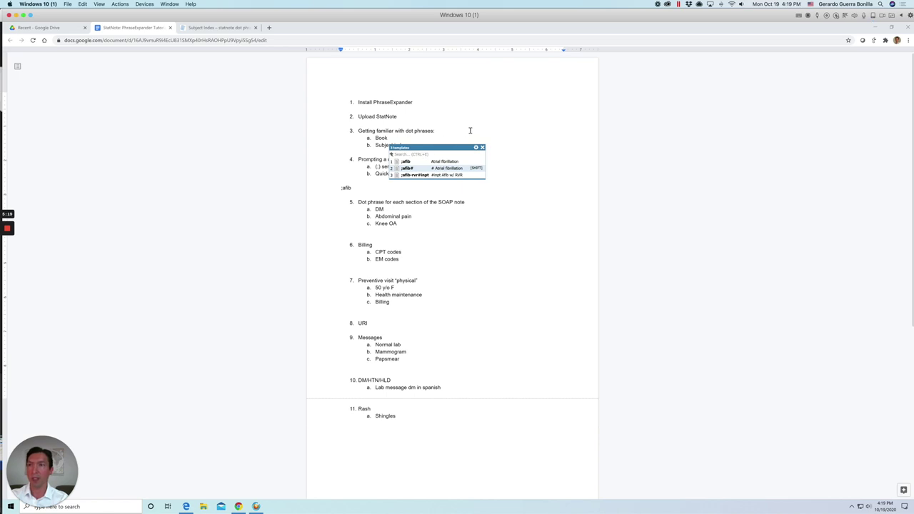
{"action": "key", "text": "Up"}
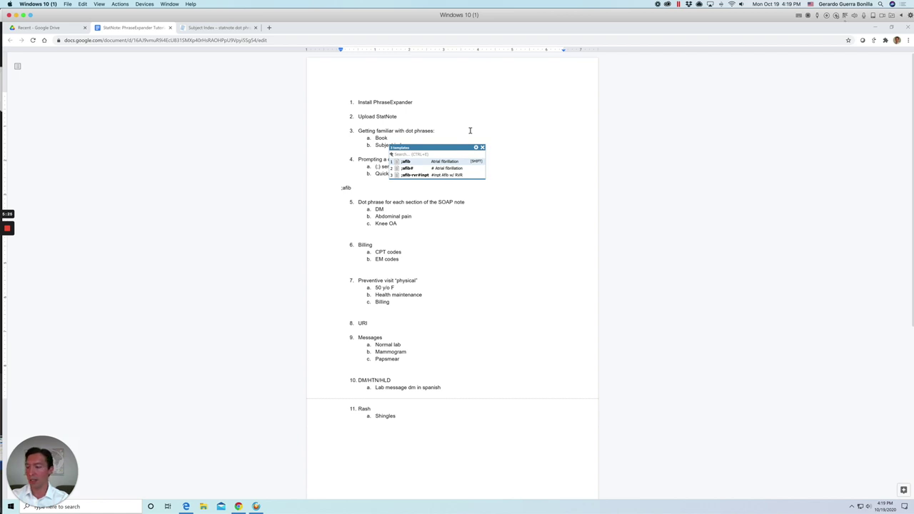
{"action": "key", "text": "Return"}
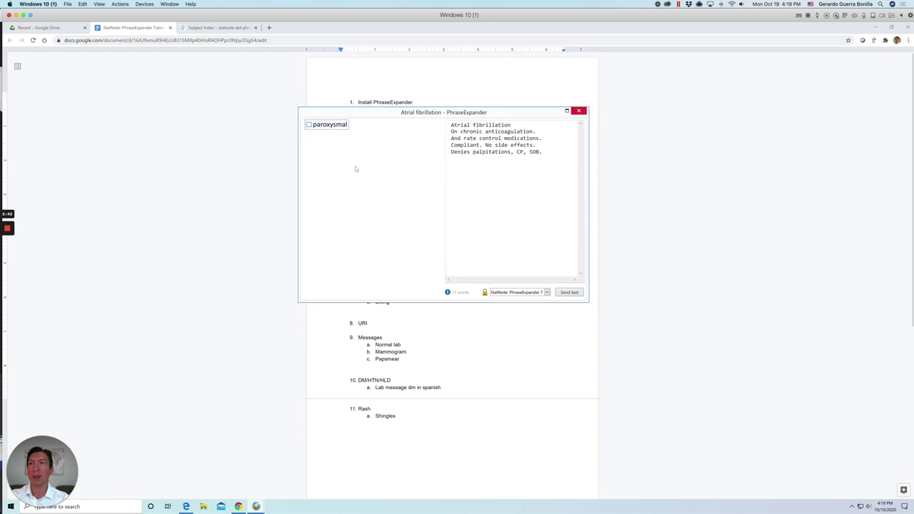
{"action": "left_click", "coordinate": [309, 125]}
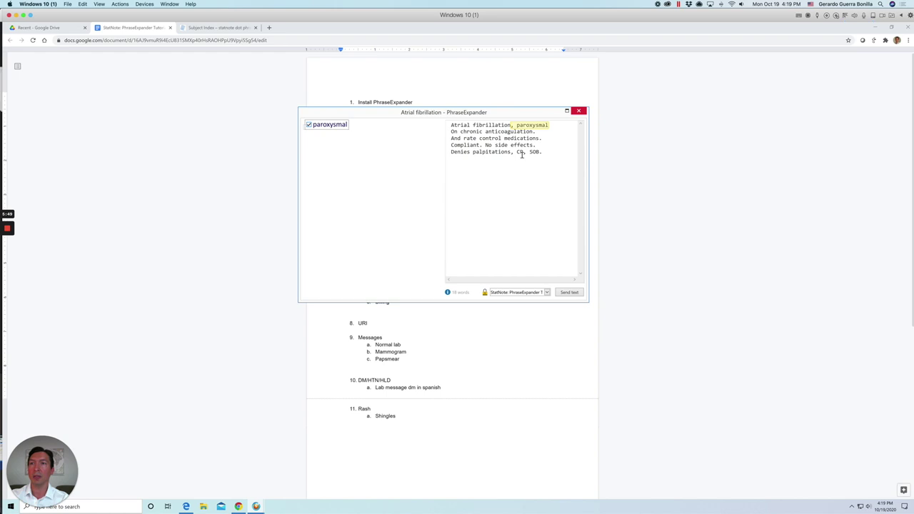
{"action": "left_click", "coordinate": [570, 293]}
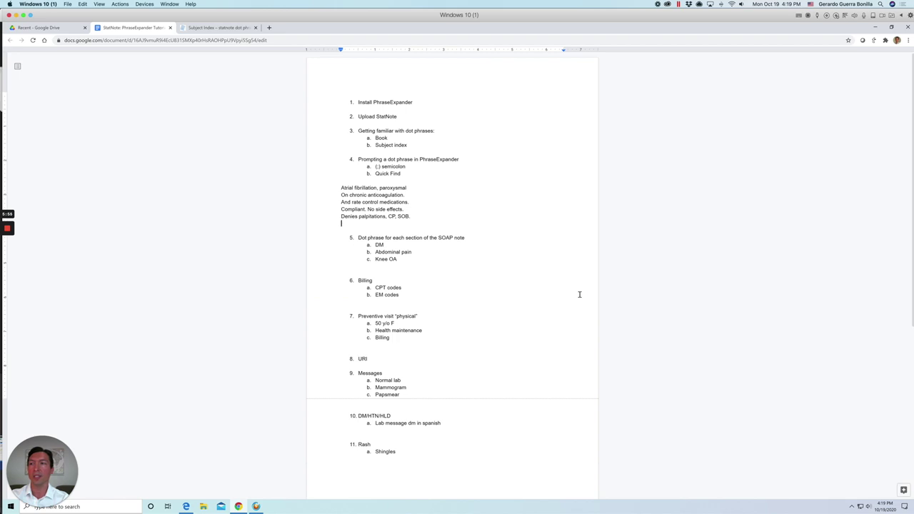
On a new line, find 'atrial fibrill' in Quick Find and send a plain Atrial fibrillation note
{"action": "key", "text": "Return"}
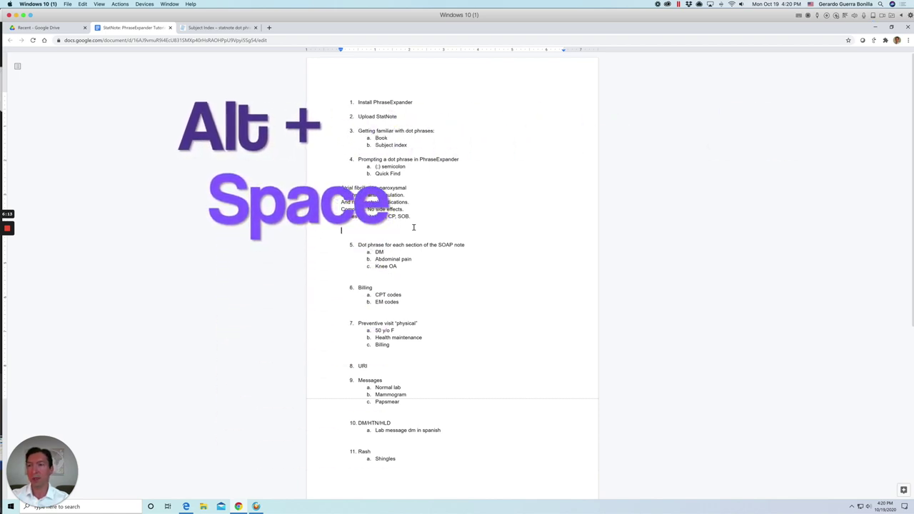
{"action": "key", "text": "alt+space"}
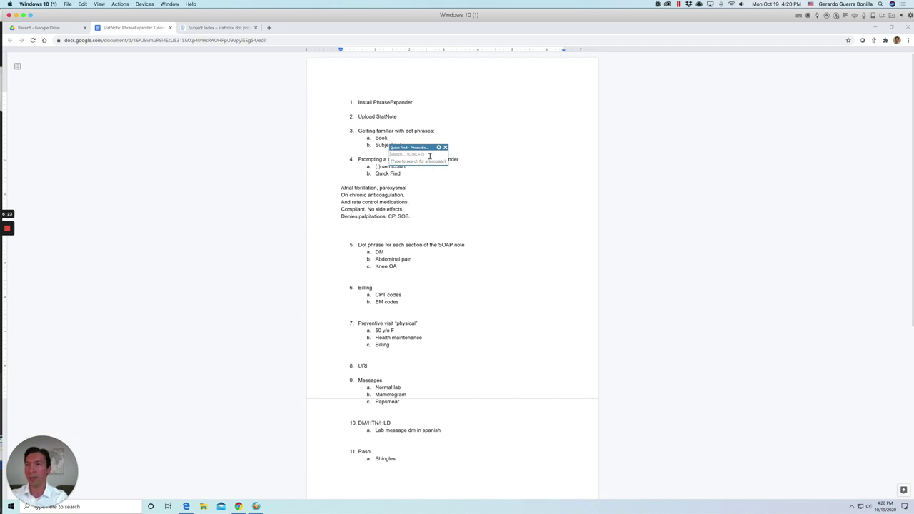
{"action": "type", "text": ";afib"}
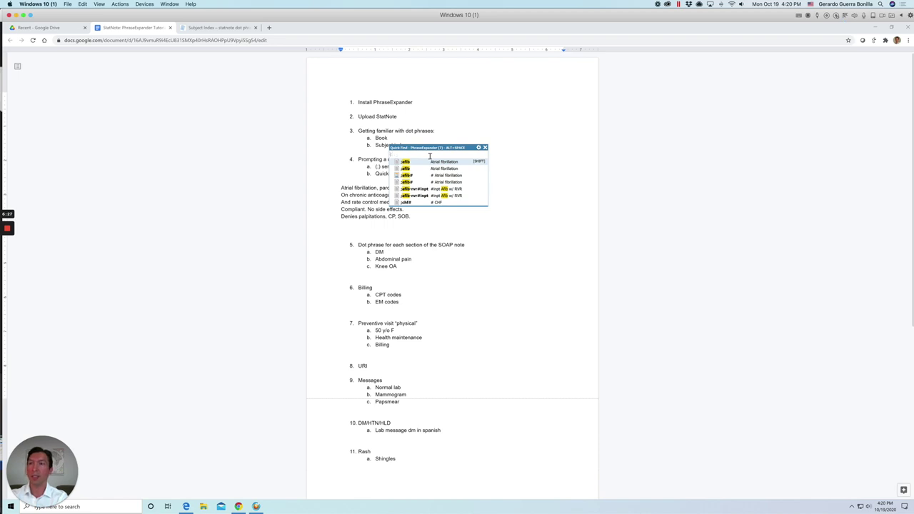
{"action": "key", "text": "BackSpace"}
{"action": "key", "text": "BackSpace"}
{"action": "key", "text": "BackSpace"}
{"action": "key", "text": "BackSpace"}
{"action": "key", "text": "BackSpace"}
{"action": "type", "text": "atria"}
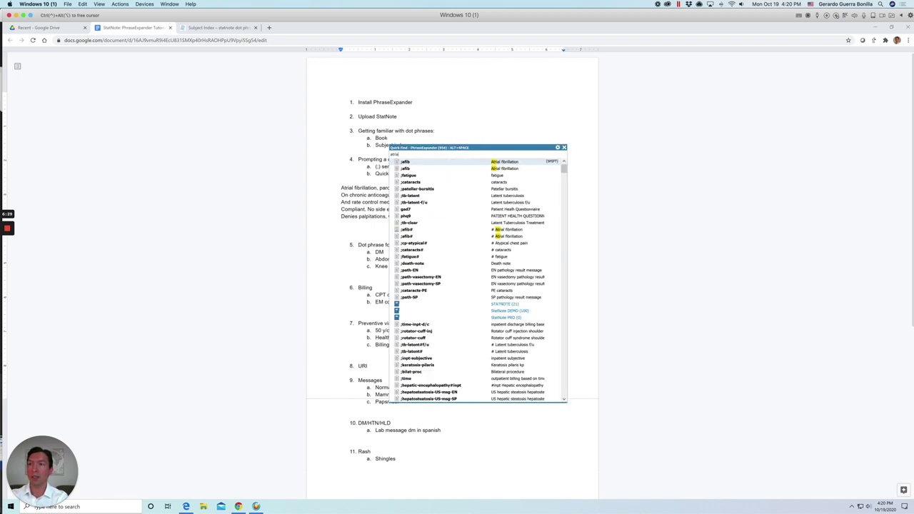
{"action": "type", "text": "l fibrill"}
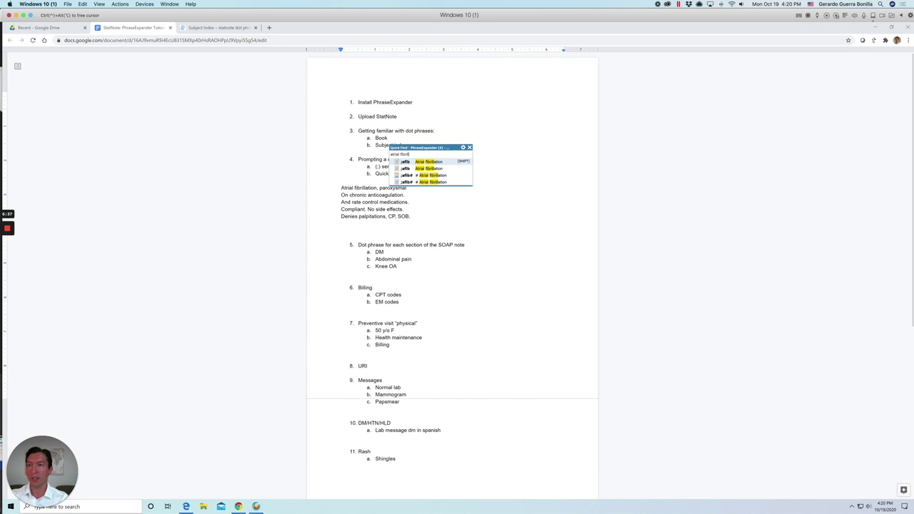
{"action": "key", "text": "Return"}
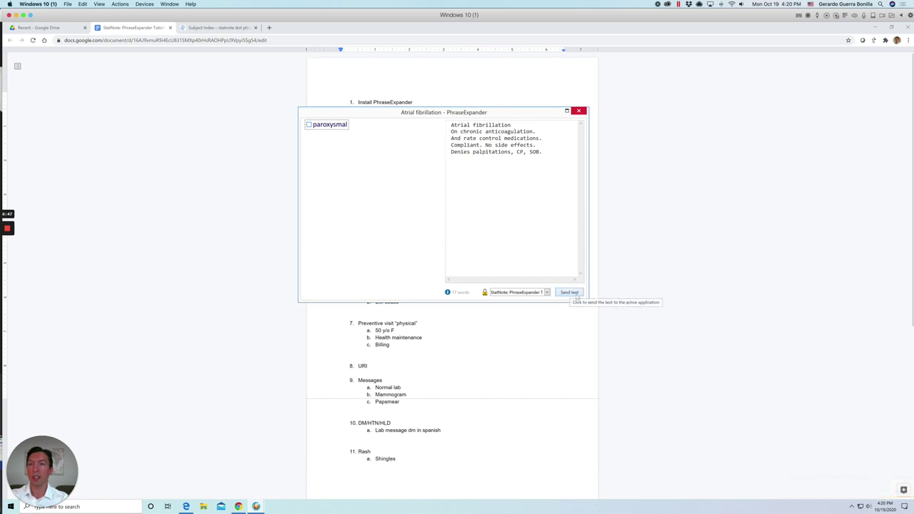
{"action": "left_click", "coordinate": [569, 293]}
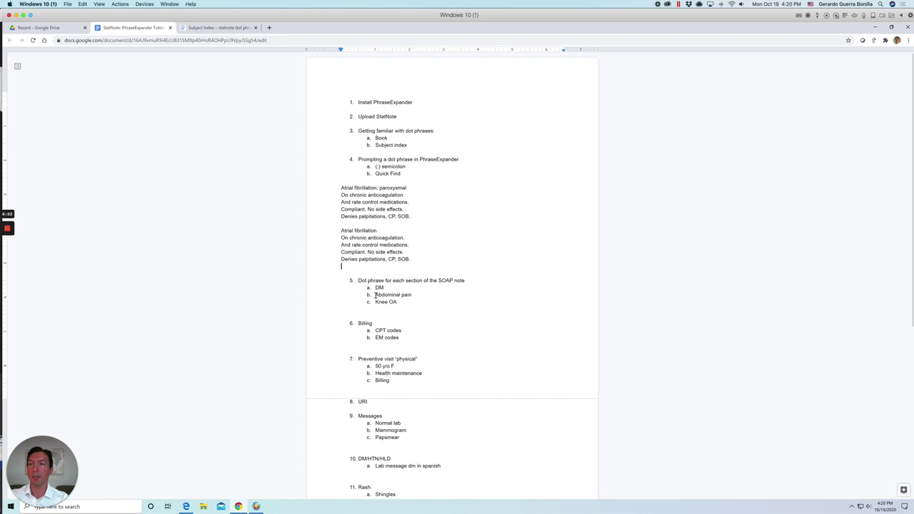
Add HPI, PE and A/P headings on new lines below Knee OA, above Billing
{"action": "left_click", "coordinate": [368, 310]}
{"action": "key", "text": "Return"}
{"action": "scroll", "coordinate": [397, 317], "scroll_direction": "down", "scroll_amount": 5}
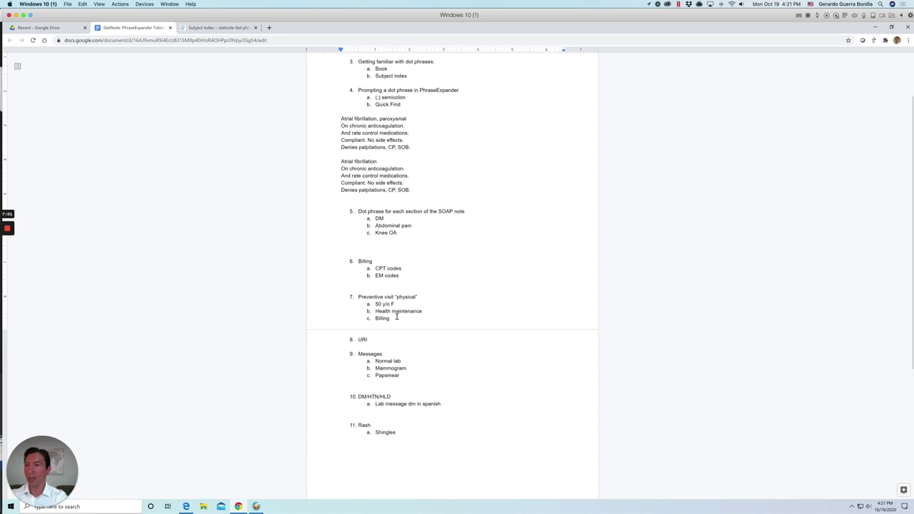
{"action": "type", "text": "HPI"}
{"action": "key", "text": "Return"}
{"action": "key", "text": "Return"}
{"action": "type", "text": "PE"}
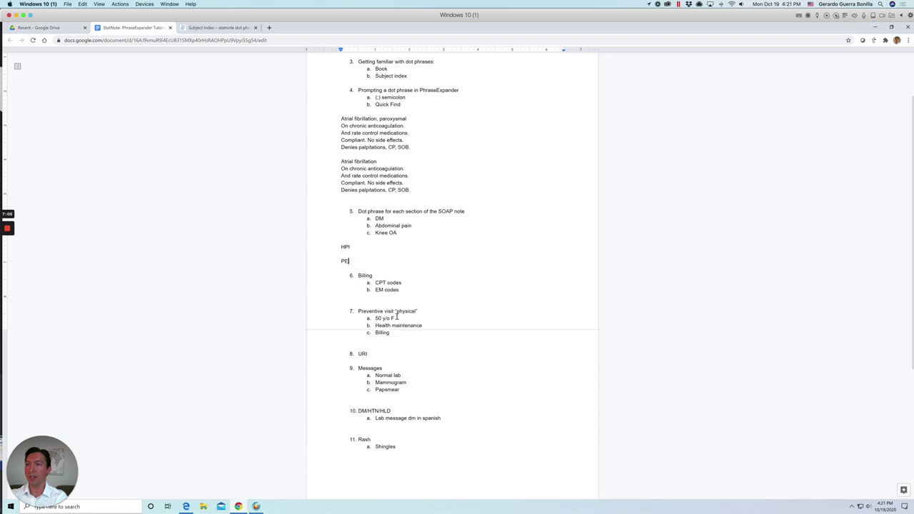
{"action": "key", "text": "Return"}
{"action": "type", "text": "A/P"}
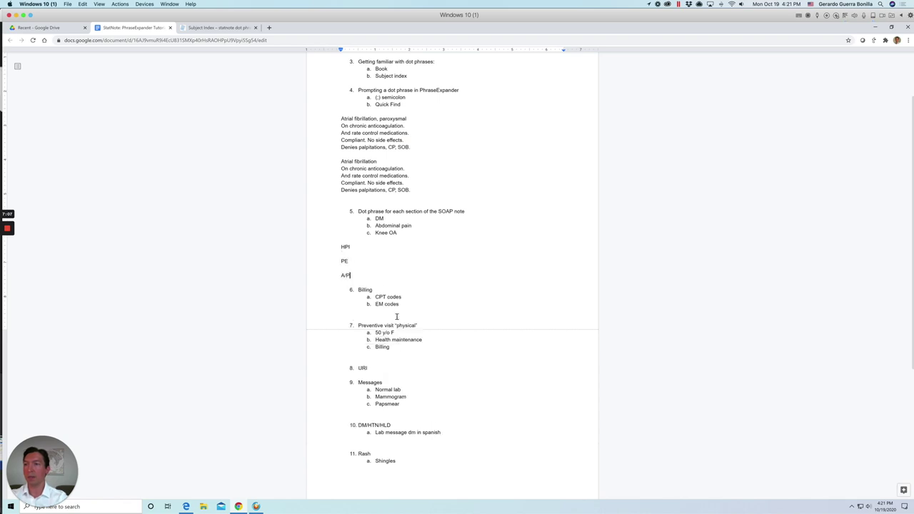
Under HPI, start the diabetes po meds dm2 template via ;DM2
{"action": "left_click", "coordinate": [352, 250]}
{"action": "key", "text": "Return"}
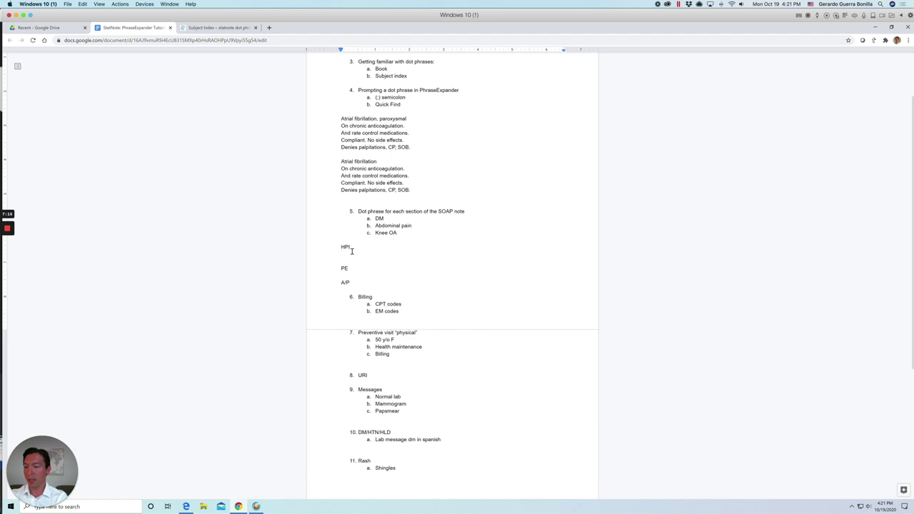
{"action": "type", "text": ";DM"}
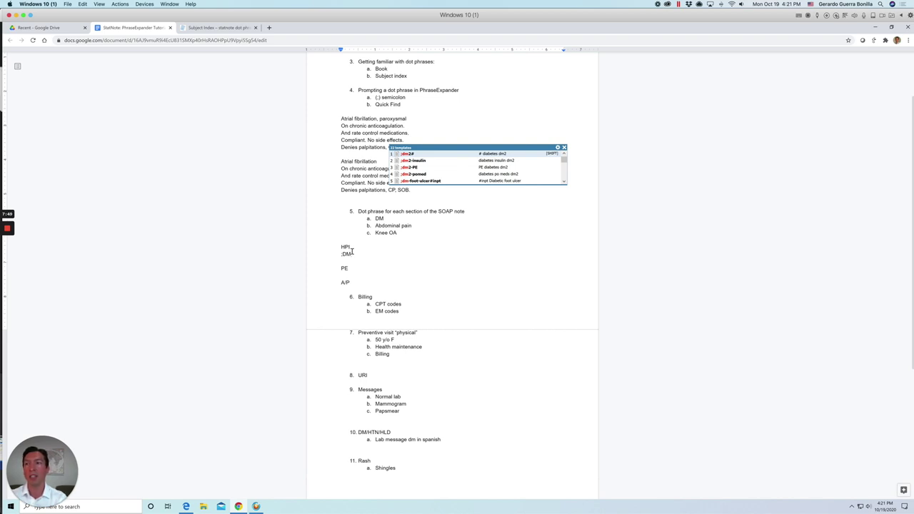
{"action": "type", "text": "2"}
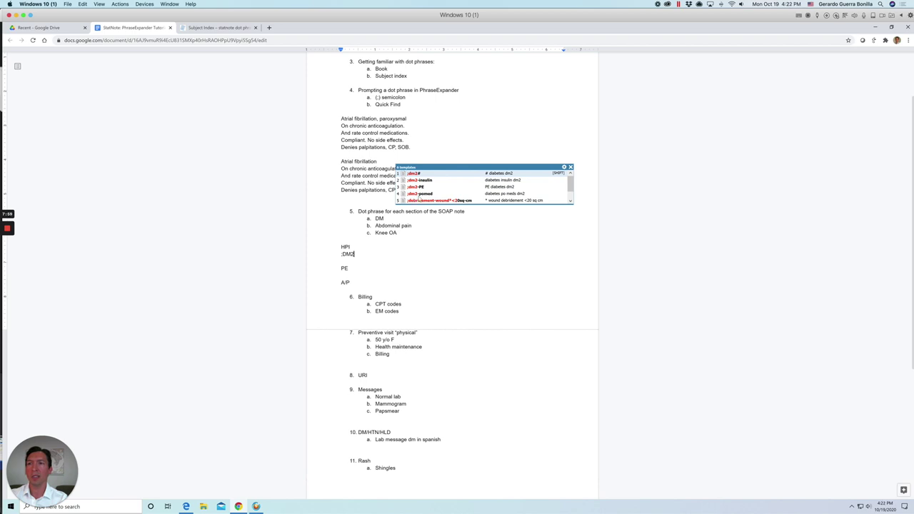
{"action": "left_click", "coordinate": [424, 195]}
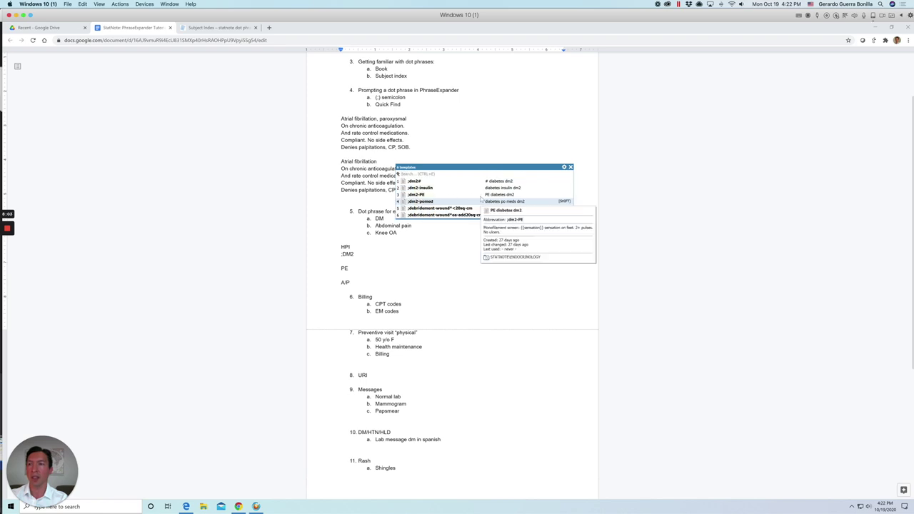
{"action": "left_click", "coordinate": [480, 201]}
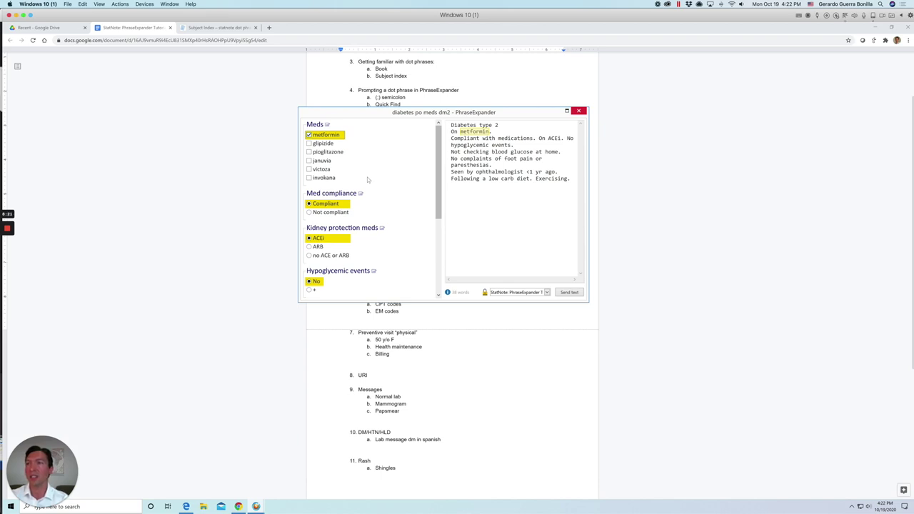
Insert the dm2 note with glipizide, not compliant, checking glucose, ophthalmologist >1 yr ago, not exercising, then select it
{"action": "left_click", "coordinate": [309, 144]}
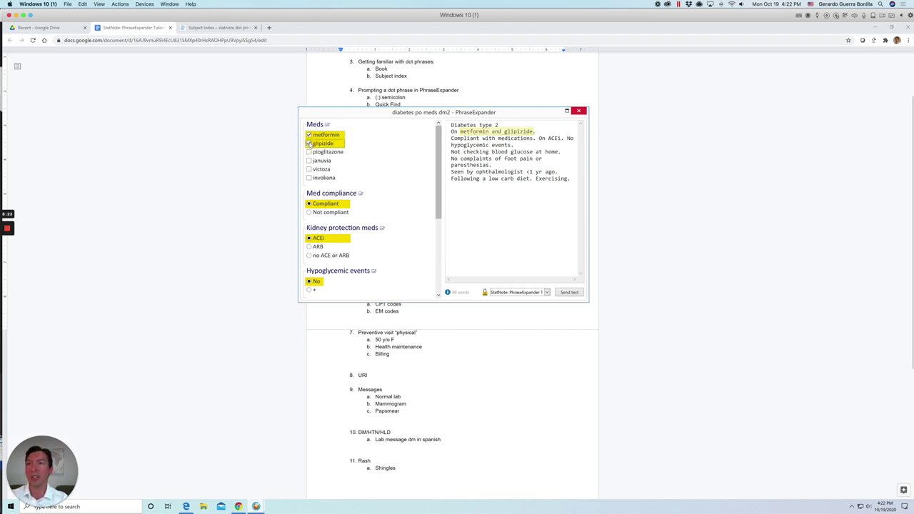
{"action": "left_click", "coordinate": [311, 213]}
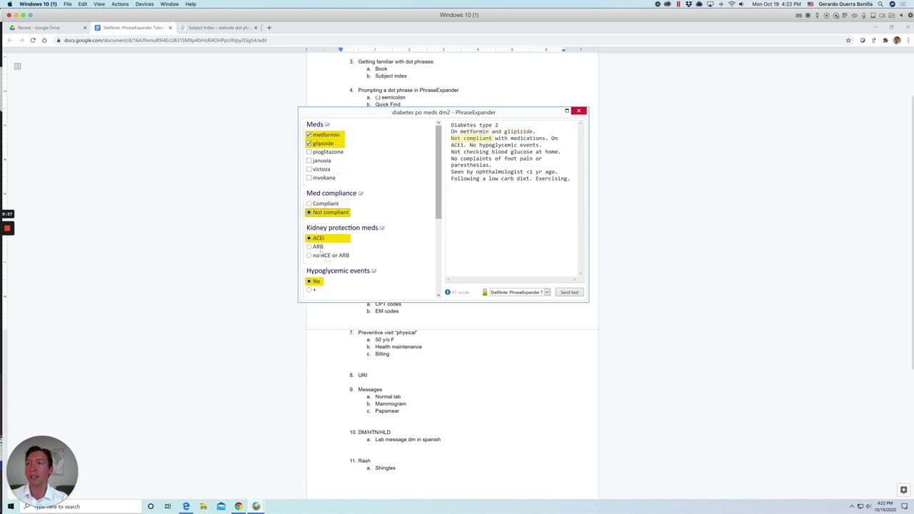
{"action": "scroll", "coordinate": [357, 265], "scroll_direction": "down", "scroll_amount": 3}
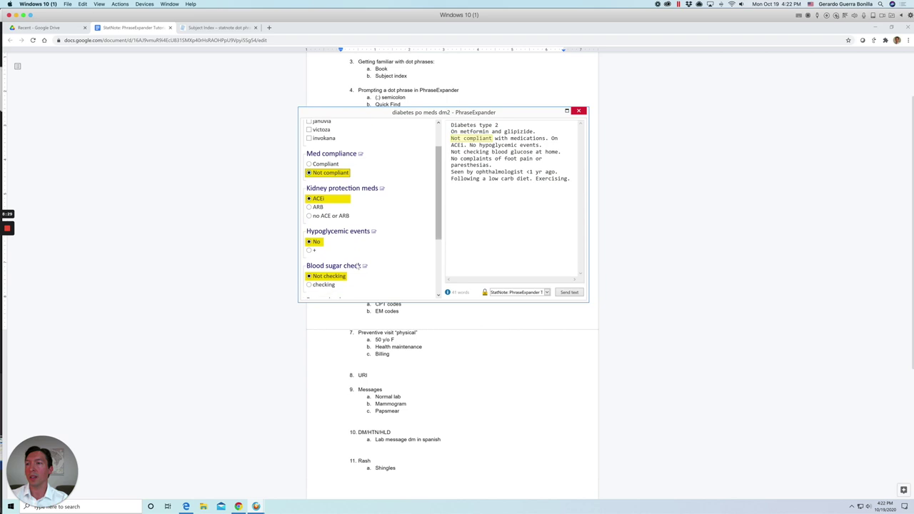
{"action": "scroll", "coordinate": [355, 266], "scroll_direction": "down", "scroll_amount": 3}
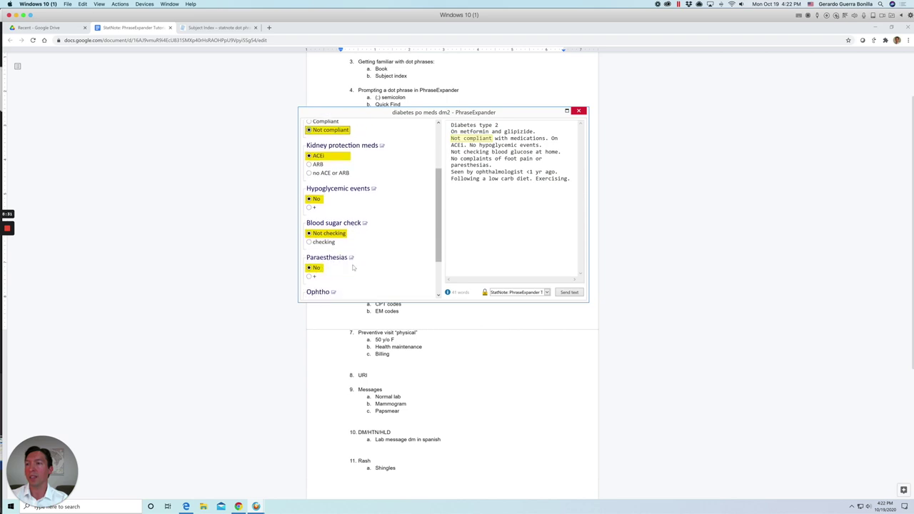
{"action": "left_click", "coordinate": [309, 242]}
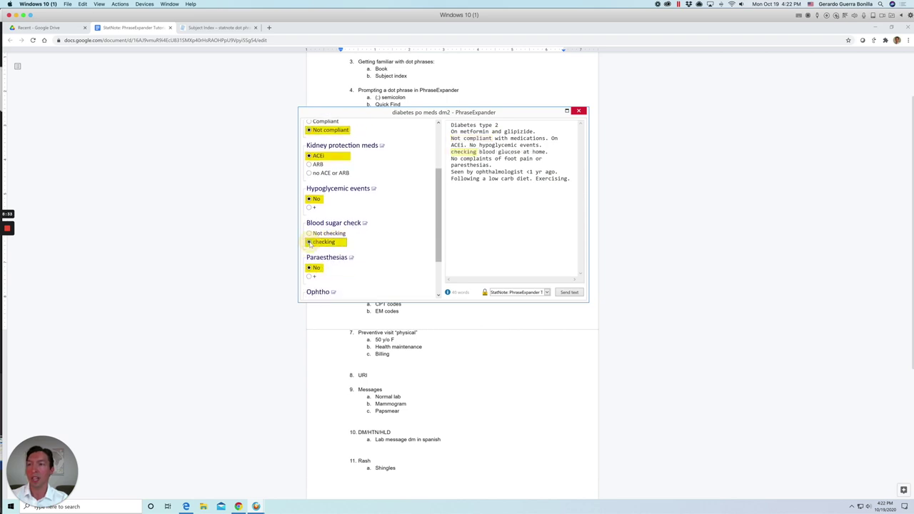
{"action": "scroll", "coordinate": [348, 275], "scroll_direction": "down", "scroll_amount": 3}
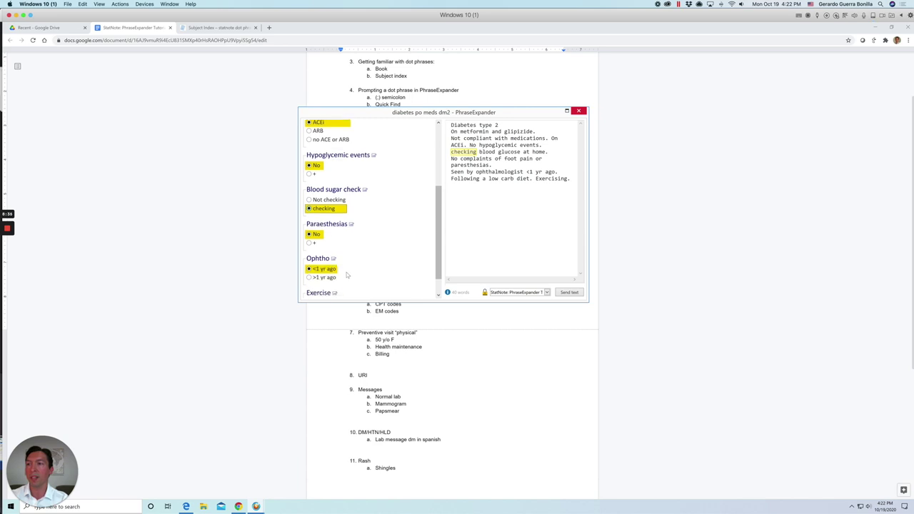
{"action": "scroll", "coordinate": [349, 244], "scroll_direction": "down", "scroll_amount": 2}
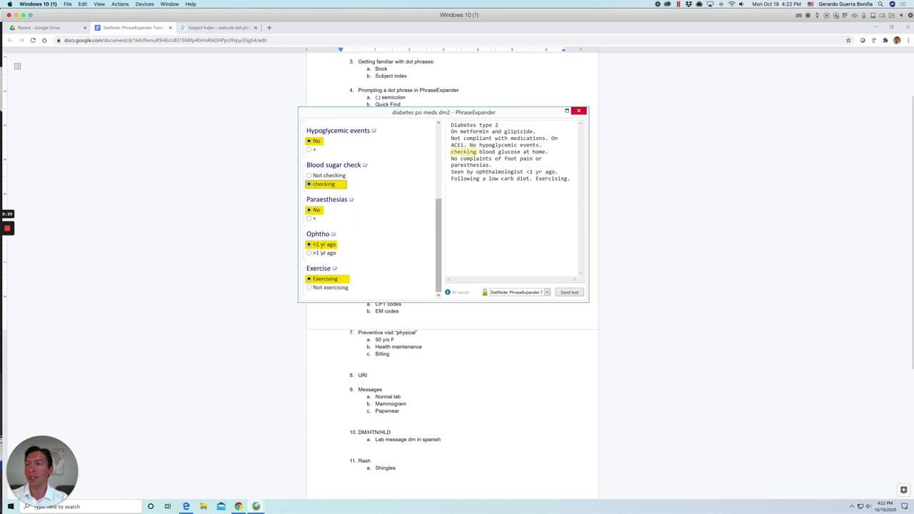
{"action": "left_click", "coordinate": [313, 254]}
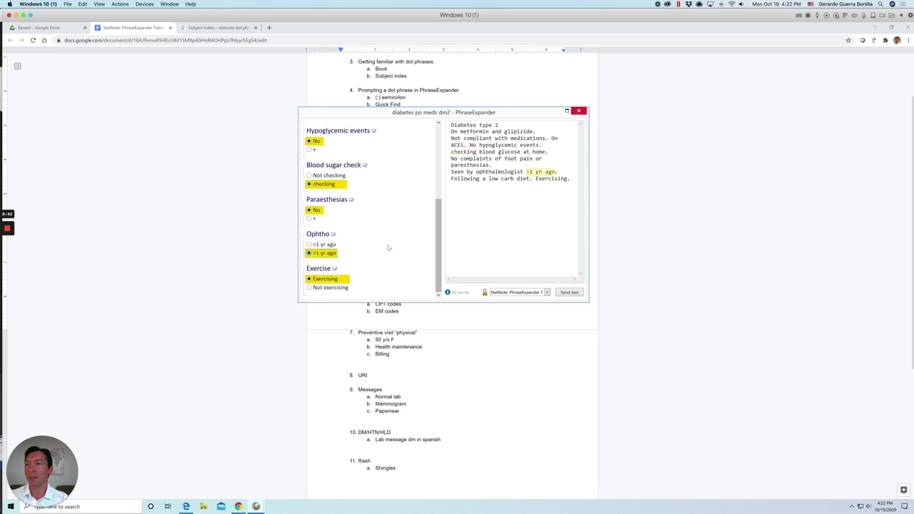
{"action": "left_click", "coordinate": [310, 288]}
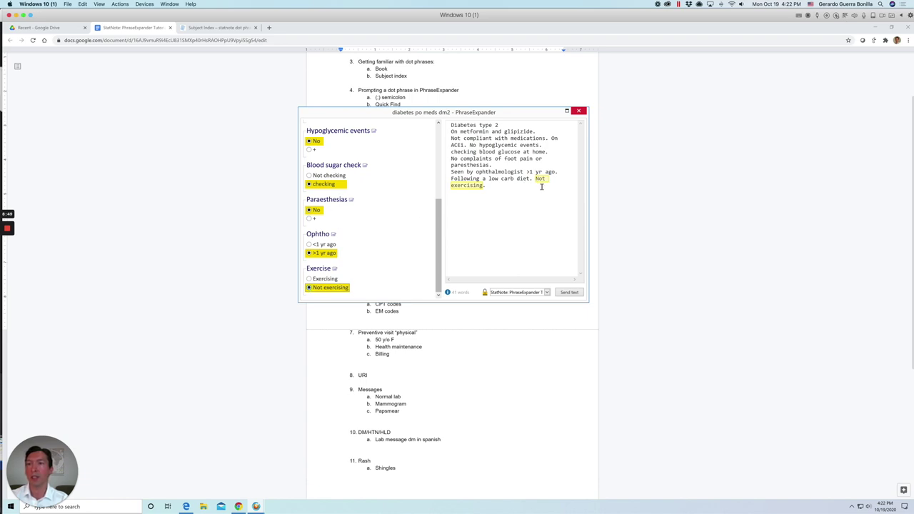
{"action": "left_click", "coordinate": [570, 292]}
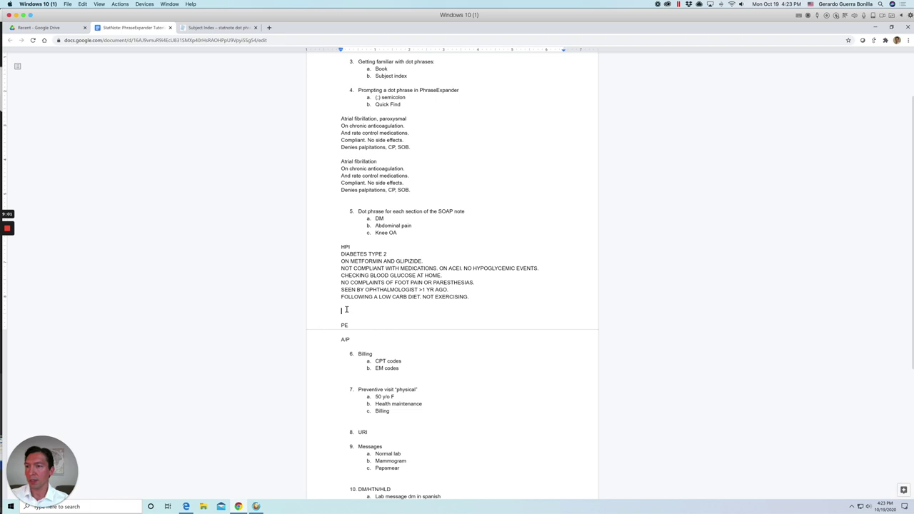
{"action": "left_click_drag", "start_coordinate": [343, 309], "coordinate": [341, 253]}
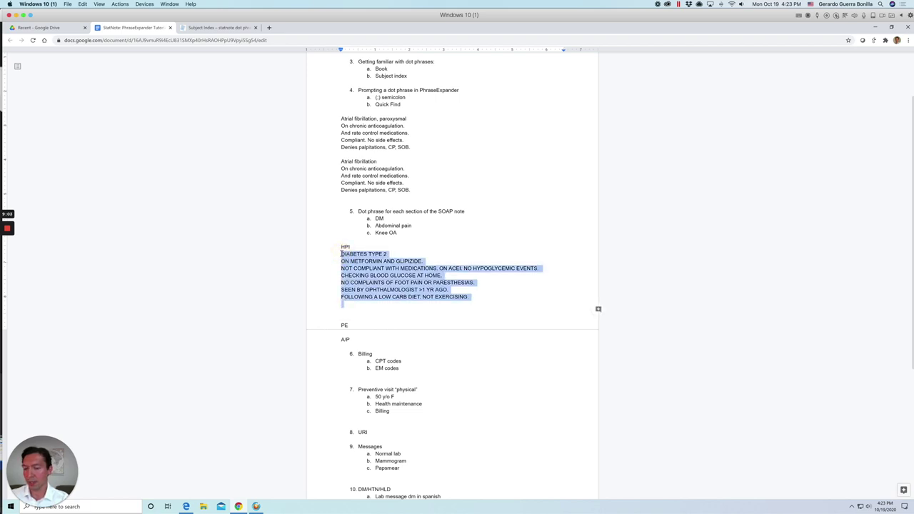
Replace the HPI note with the default ;dm2-pomed text: metformin only, compliant, exercising
{"action": "key", "text": "BackSpace"}
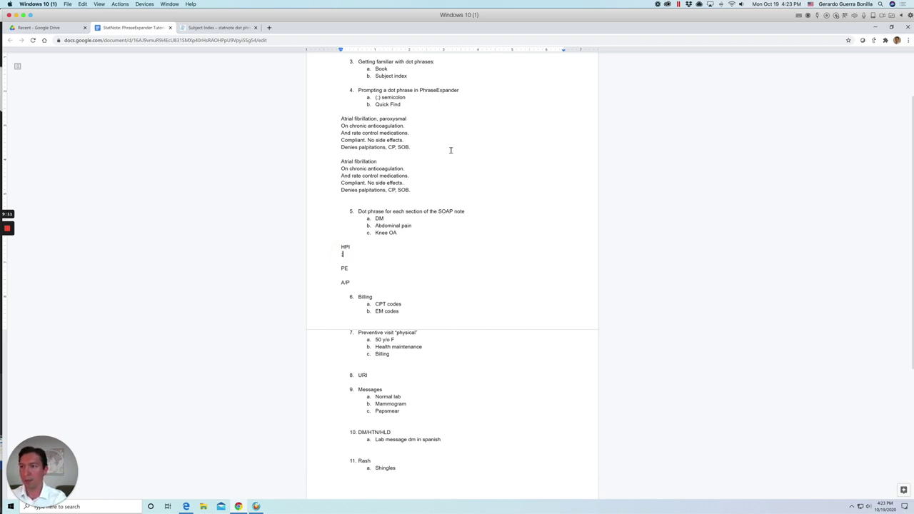
{"action": "type", "text": ";dm2"}
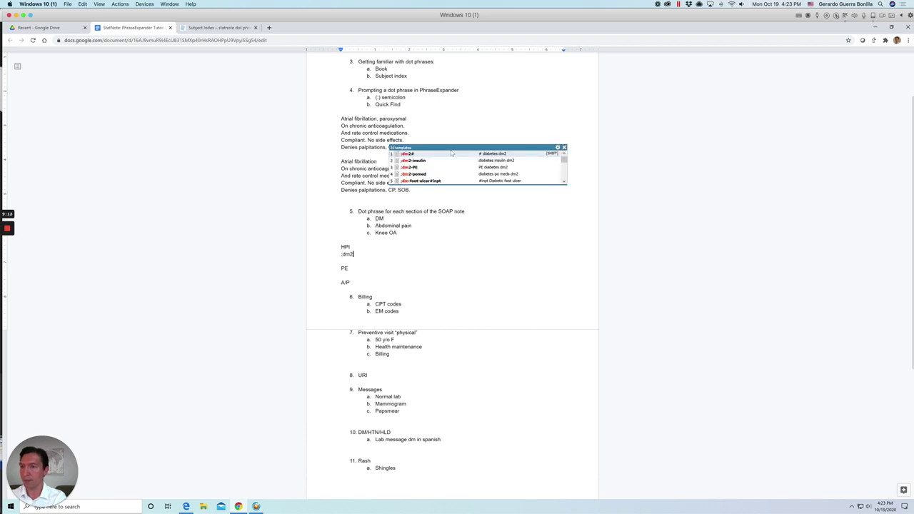
{"action": "key", "text": "Down"}
{"action": "key", "text": "Down"}
{"action": "key", "text": "Down"}
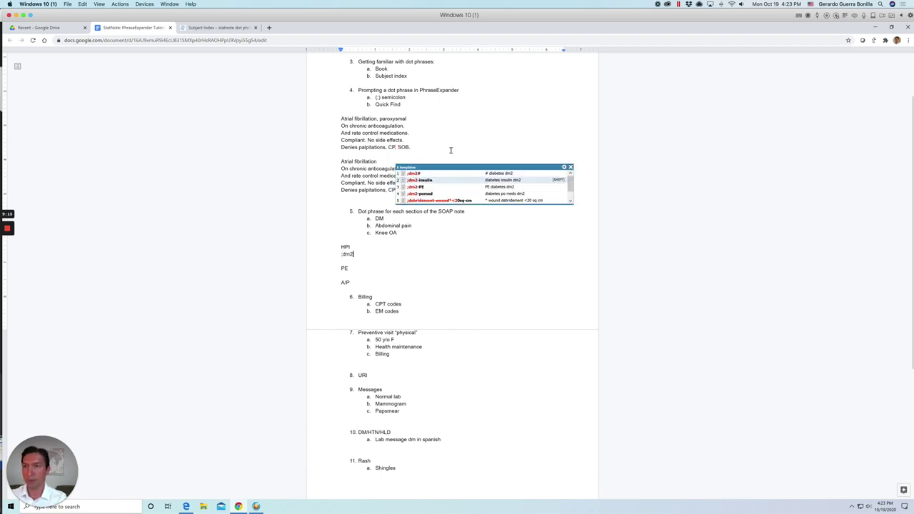
{"action": "key", "text": "Return"}
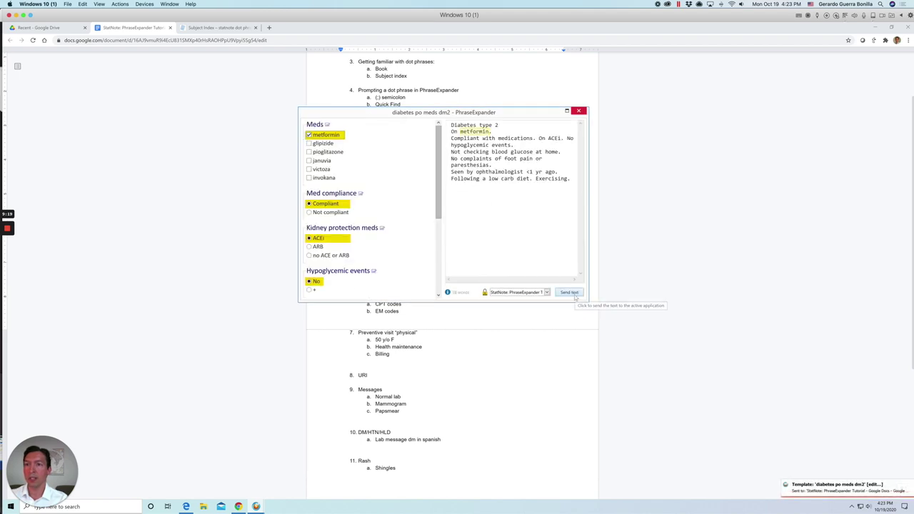
{"action": "left_click", "coordinate": [570, 292]}
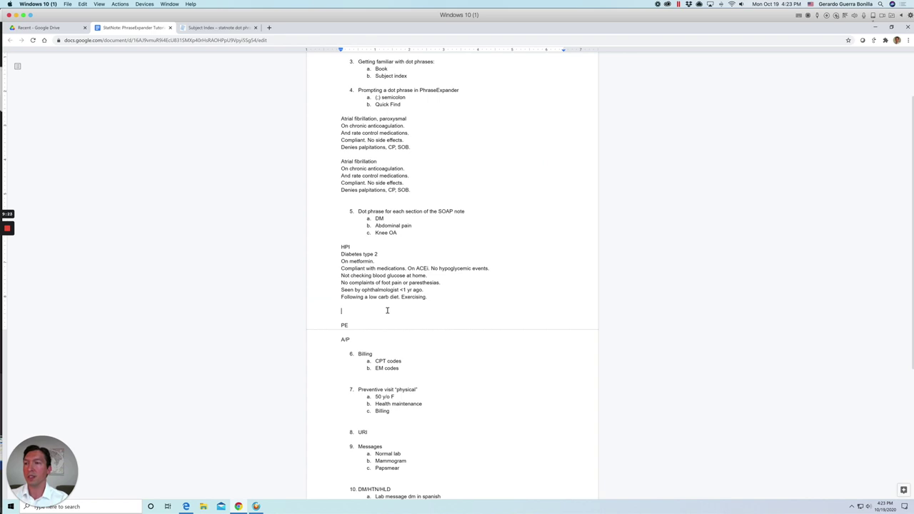
{"action": "scroll", "coordinate": [381, 312], "scroll_direction": "down", "scroll_amount": 1}
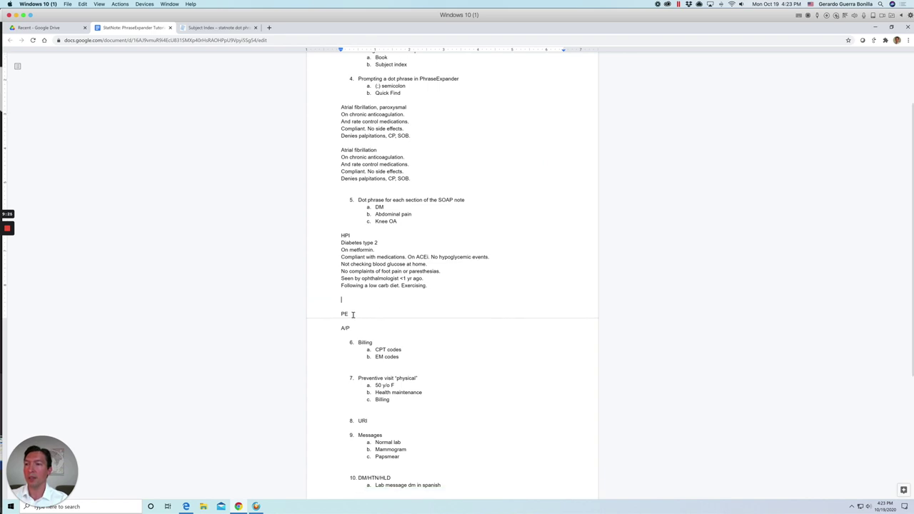
Insert the pe-adult-xshort-no-touch exam, General through Neuro, on a new line under PE
{"action": "left_click", "coordinate": [353, 314]}
{"action": "key", "text": "Return"}
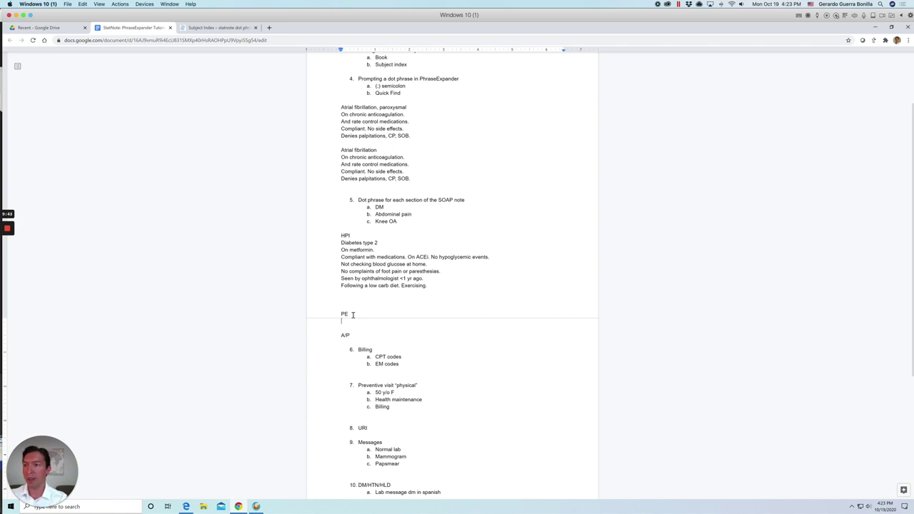
{"action": "key", "text": "alt+space"}
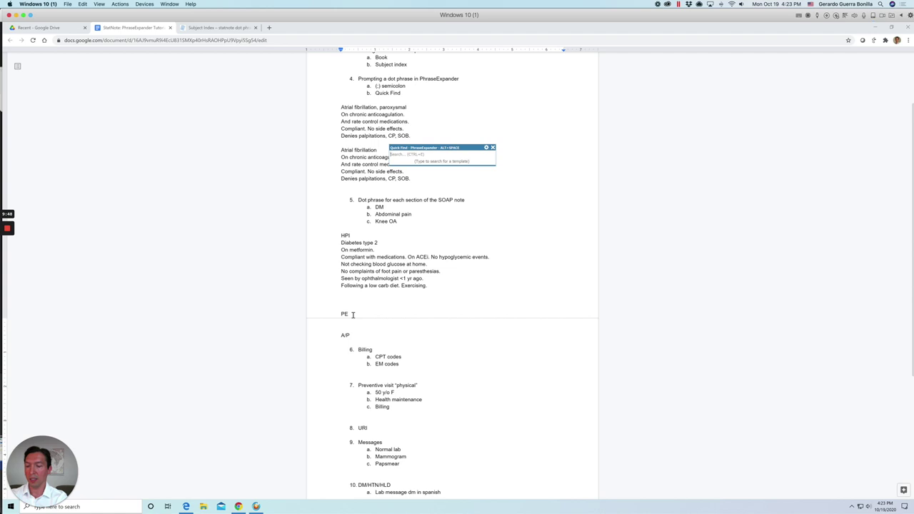
{"action": "type", "text": "pe"}
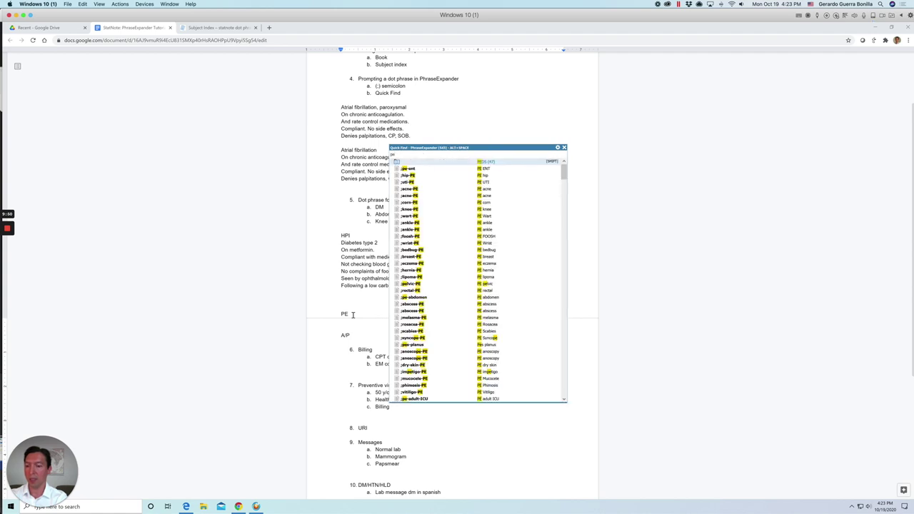
{"action": "type", "text": "-ad"}
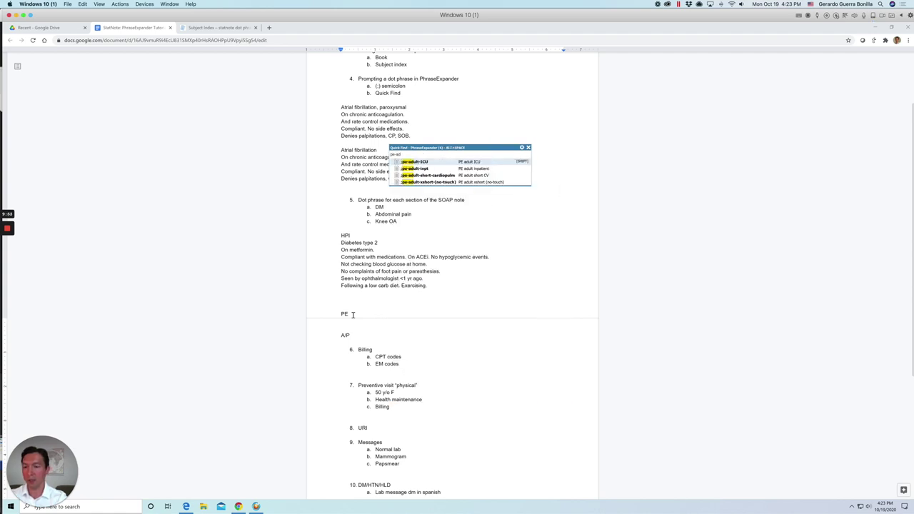
{"action": "key", "text": "Down"}
{"action": "key", "text": "Down"}
{"action": "key", "text": "Down"}
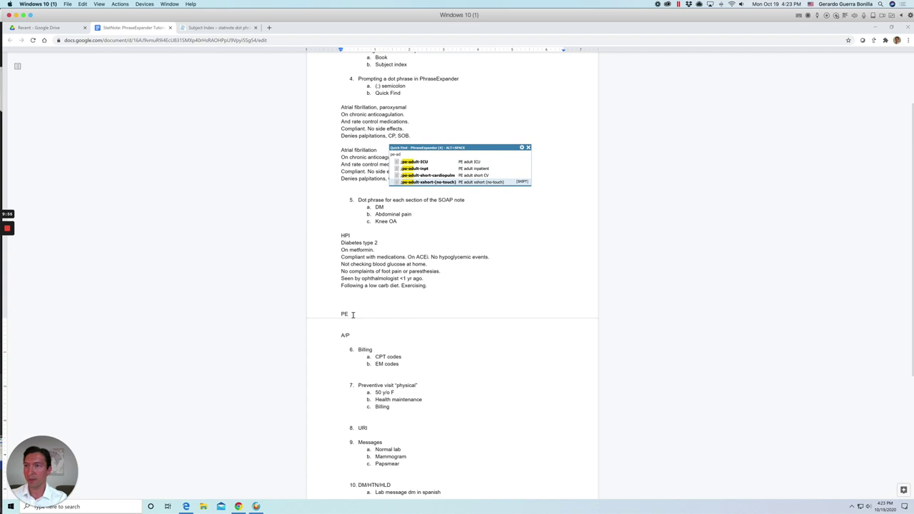
{"action": "key", "text": "Return"}
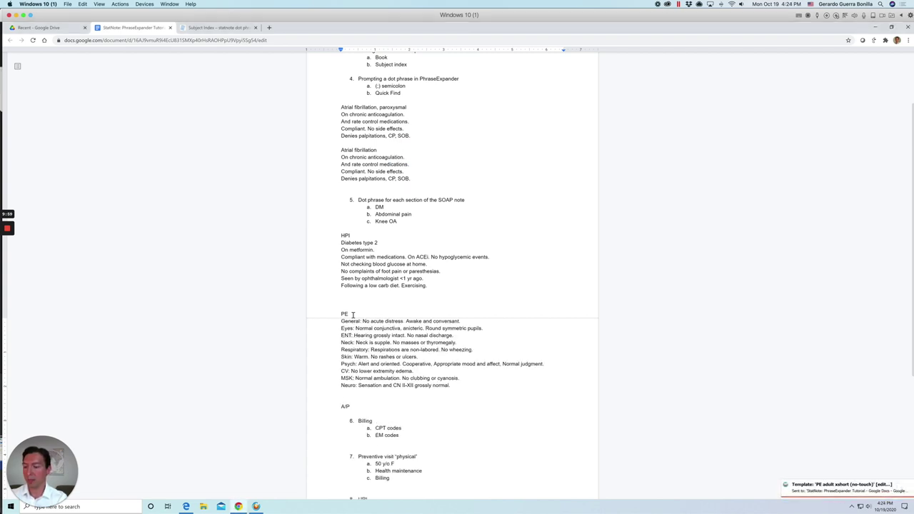
{"action": "key", "text": "ctrl+space"}
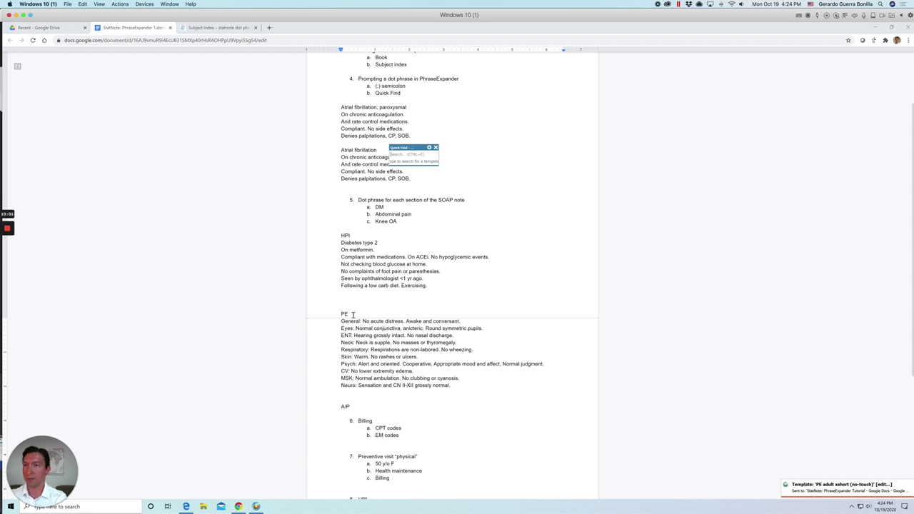
Append the ;dm2-PE monofilament line: normal foot sensation, 2+ pulses, no ulcers
{"action": "type", "text": "foot"}
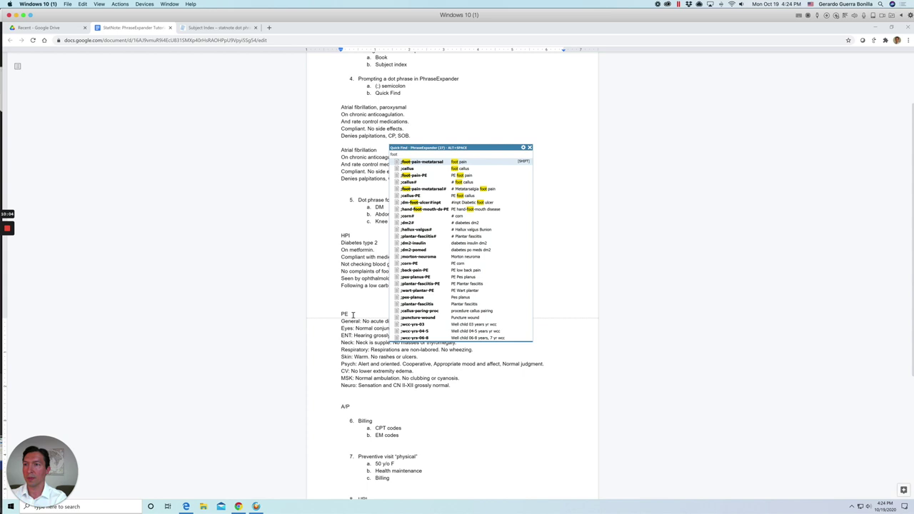
{"action": "key", "text": "BackSpace"}
{"action": "key", "text": "BackSpace"}
{"action": "key", "text": "BackSpace"}
{"action": "key", "text": "BackSpace"}
{"action": "type", "text": "dm"}
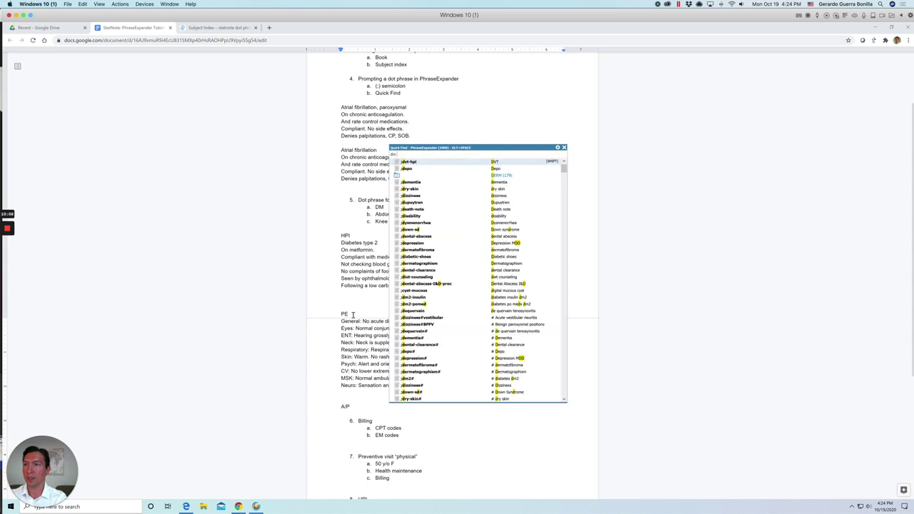
{"action": "type", "text": " pe"}
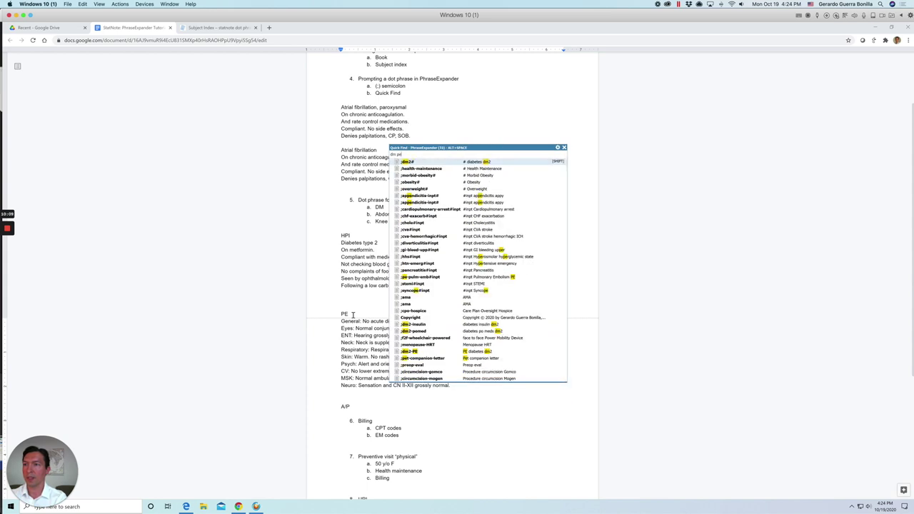
{"action": "left_click", "coordinate": [420, 353]}
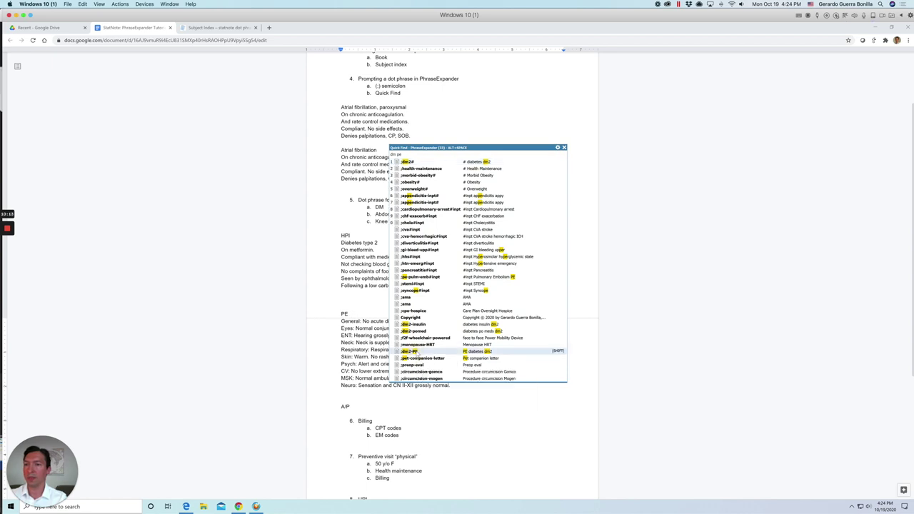
{"action": "left_click", "coordinate": [420, 353]}
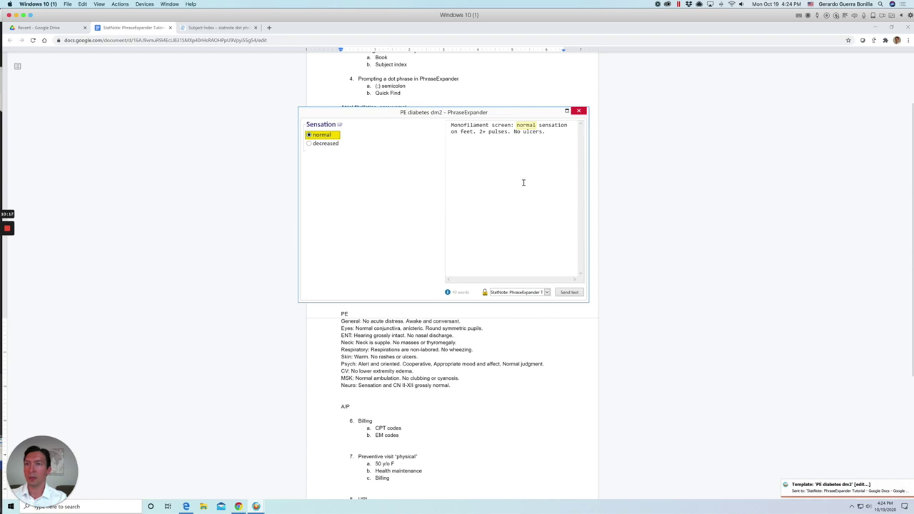
{"action": "left_click", "coordinate": [567, 292]}
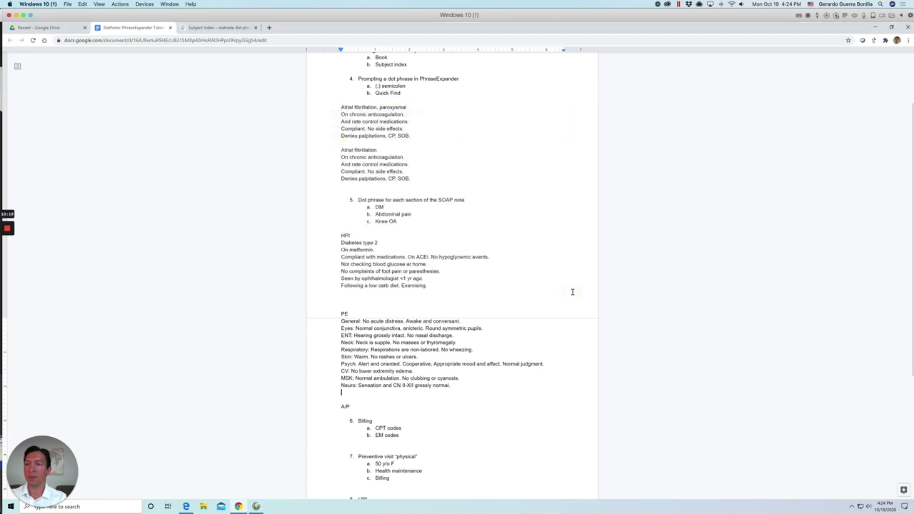
{"action": "scroll", "coordinate": [434, 402], "scroll_direction": "down", "scroll_amount": 1}
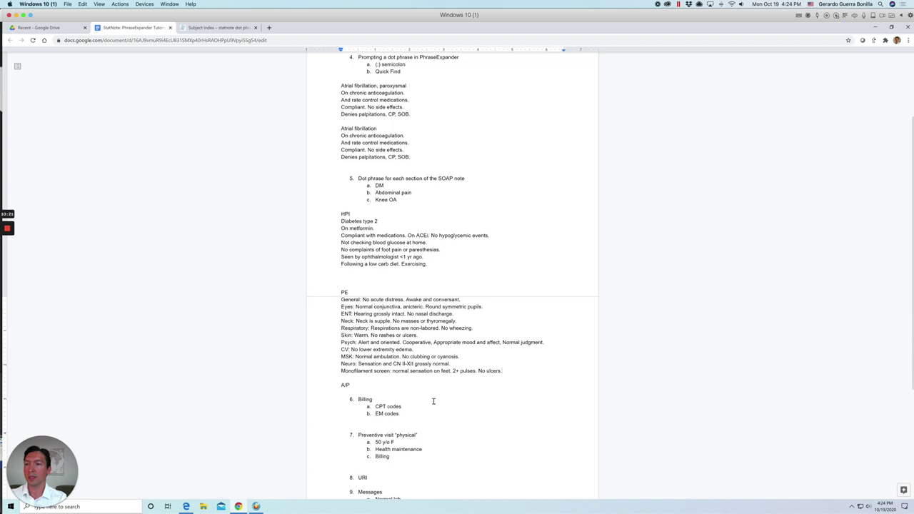
Start the # diabetes dm2 assessment template on a new line below A/P
{"action": "left_click", "coordinate": [359, 390]}
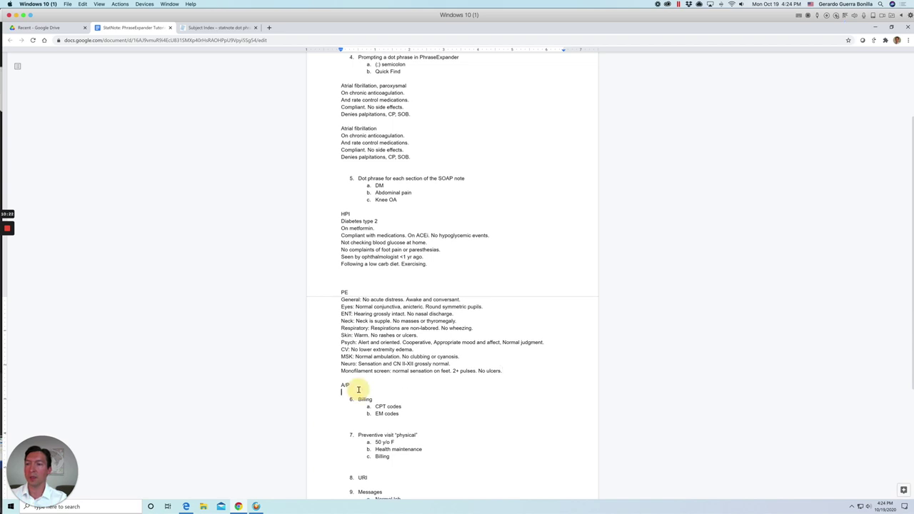
{"action": "key", "text": "Return"}
{"action": "key", "text": "Return"}
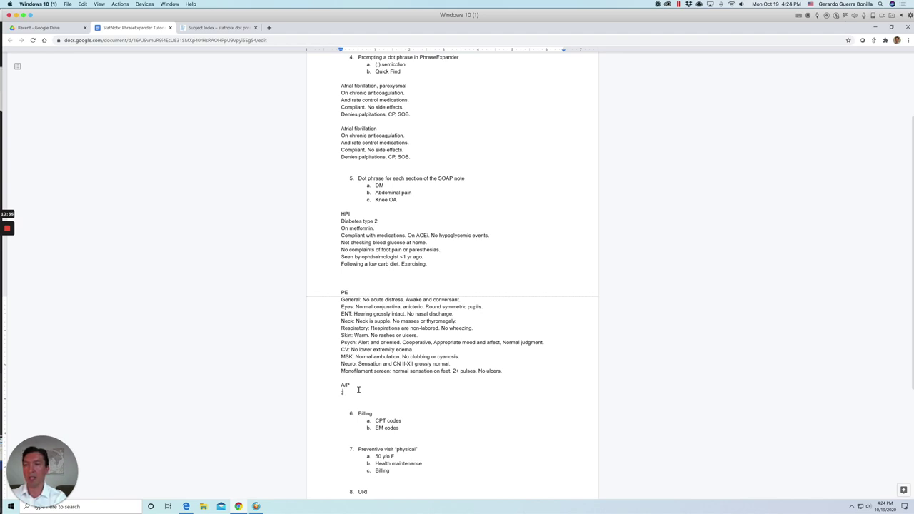
{"action": "type", "text": "dm2"}
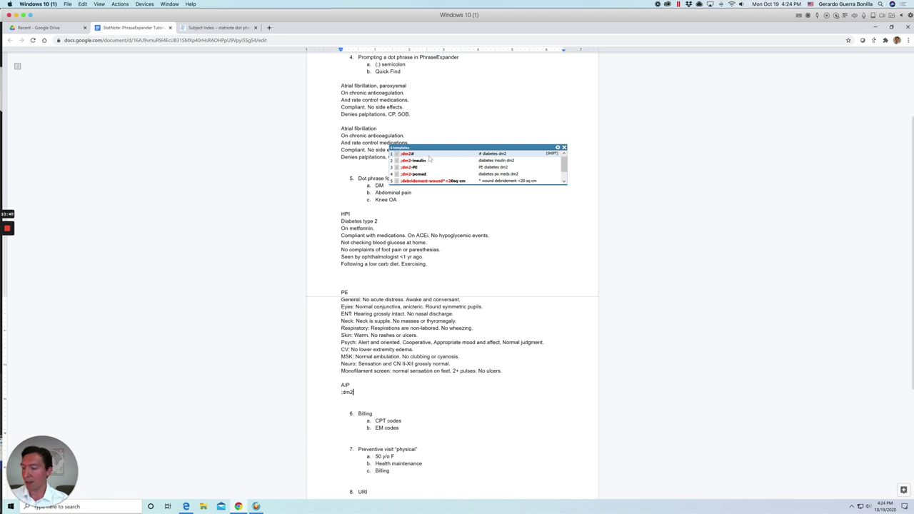
{"action": "key", "text": "Return"}
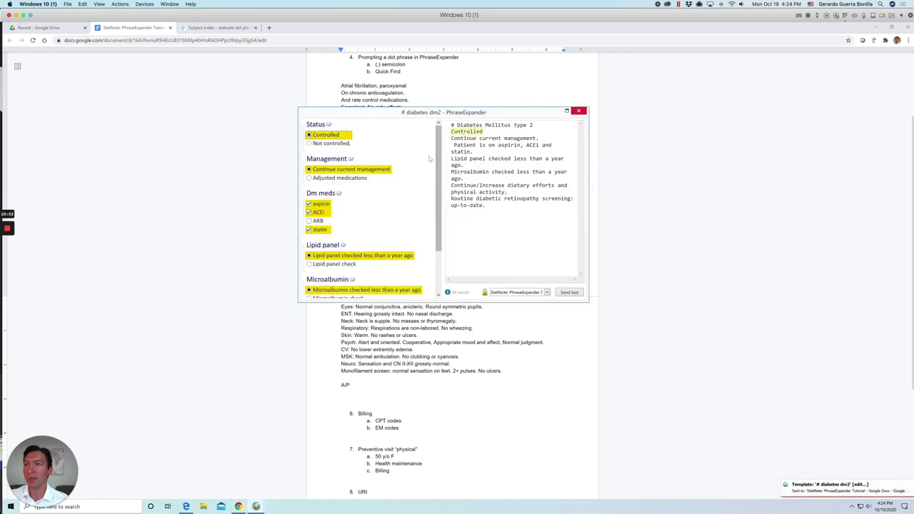
Mark diabetes uncontrolled with adjusted medications, lipid and microalbumin checks, retinopathy referral, monofilament test
{"action": "left_click", "coordinate": [309, 143]}
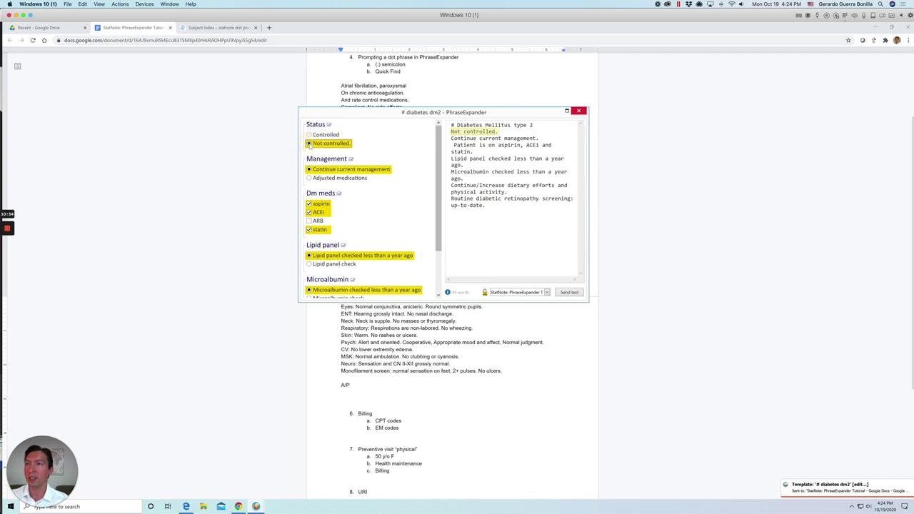
{"action": "left_click", "coordinate": [310, 177]}
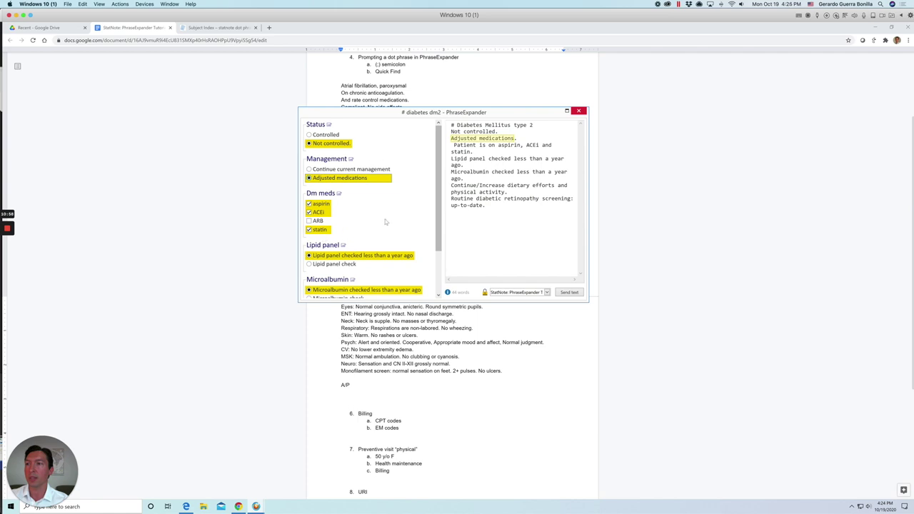
{"action": "scroll", "coordinate": [387, 222], "scroll_direction": "down", "scroll_amount": 2}
{"action": "scroll", "coordinate": [387, 222], "scroll_direction": "down", "scroll_amount": 1}
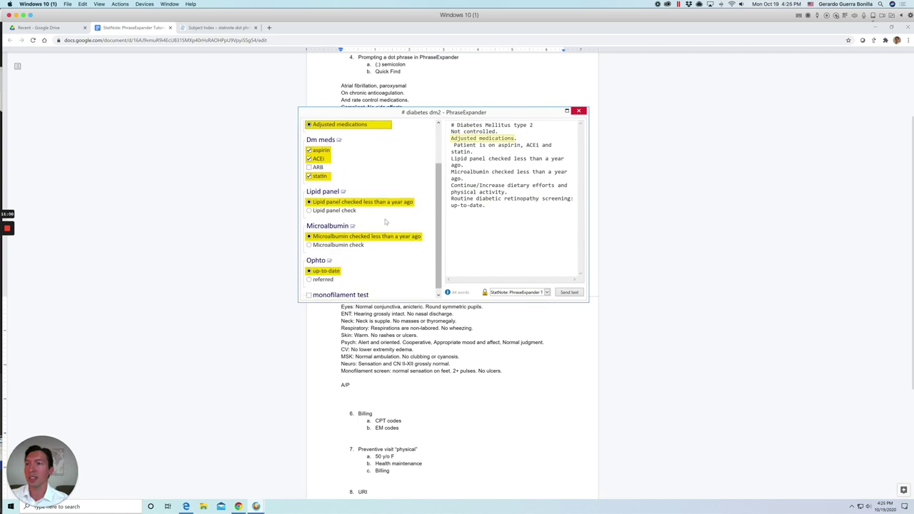
{"action": "left_click", "coordinate": [309, 210]}
{"action": "left_click", "coordinate": [309, 245]}
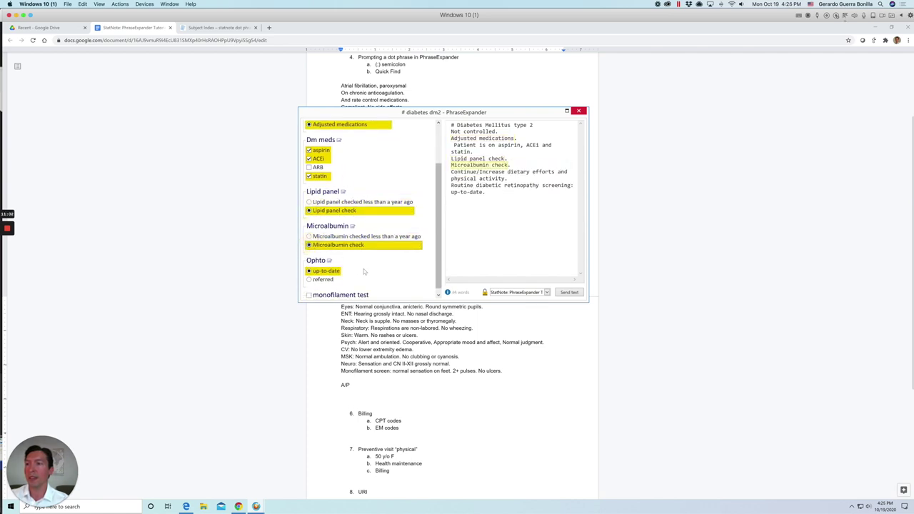
{"action": "scroll", "coordinate": [364, 268], "scroll_direction": "down", "scroll_amount": 1}
{"action": "left_click", "coordinate": [310, 275]}
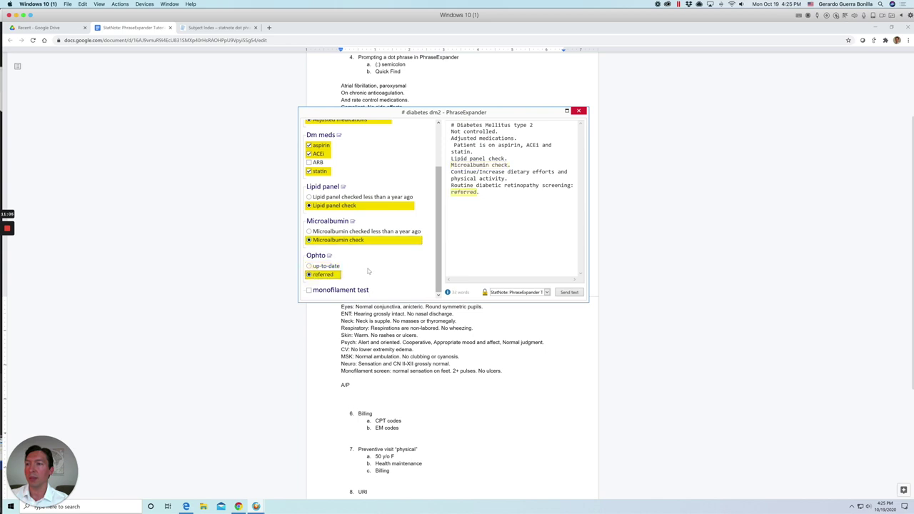
{"action": "left_click", "coordinate": [309, 290]}
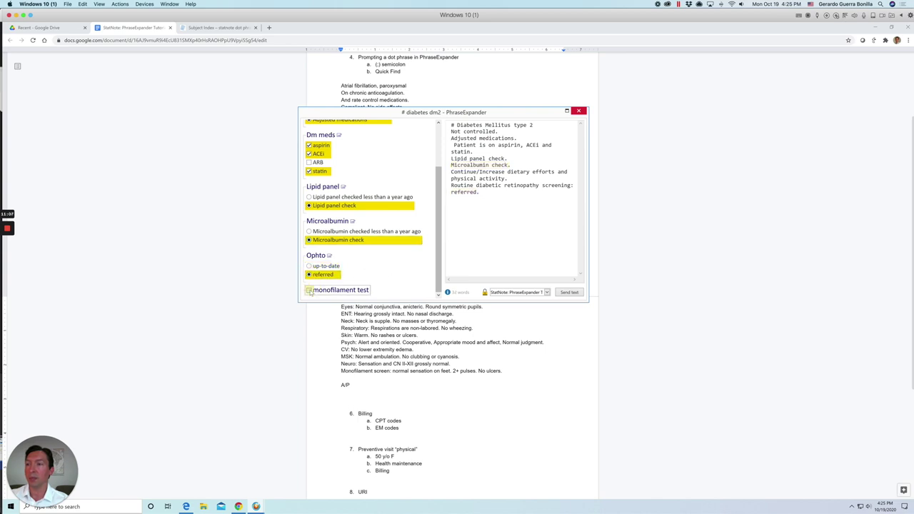
Insert the diabetes plan, then cut the whole diabetes HPI, exam and plan text
{"action": "left_click", "coordinate": [569, 292]}
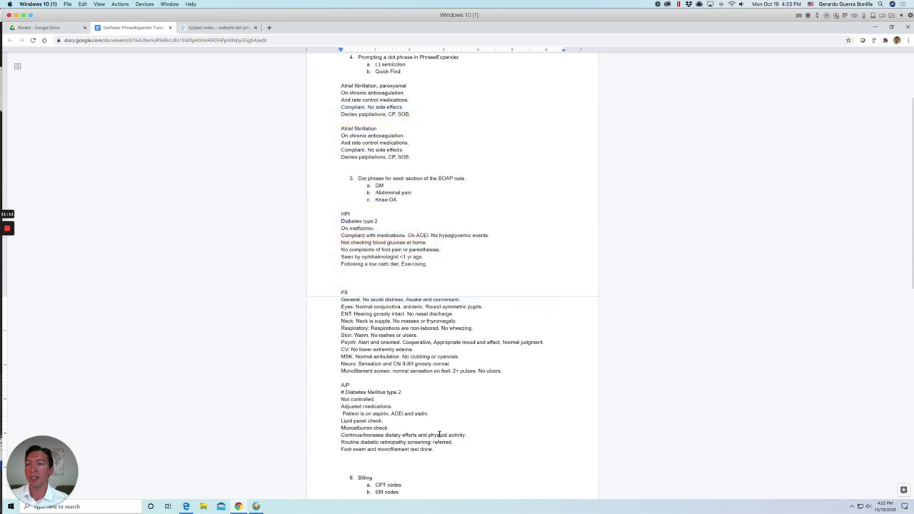
{"action": "scroll", "coordinate": [392, 454], "scroll_direction": "down", "scroll_amount": 3}
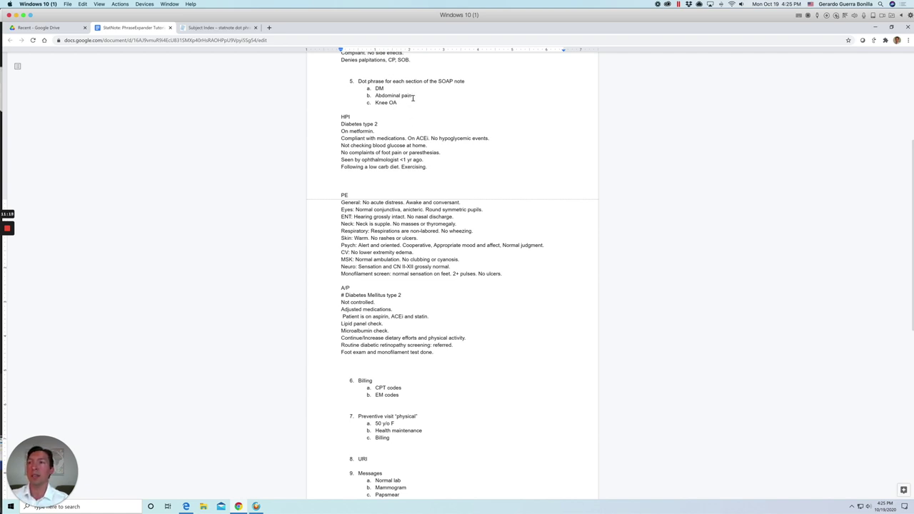
{"action": "left_click_drag", "start_coordinate": [413, 95], "coordinate": [372, 95]}
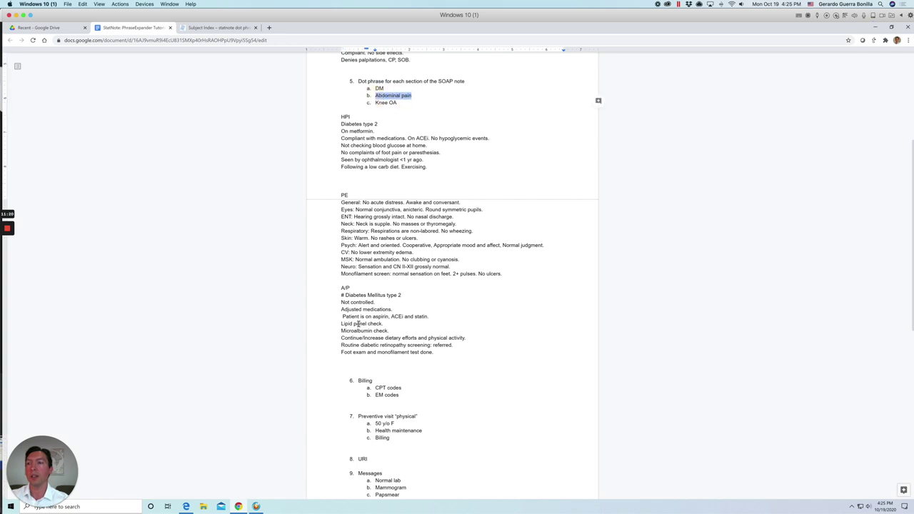
{"action": "left_click", "coordinate": [354, 367]}
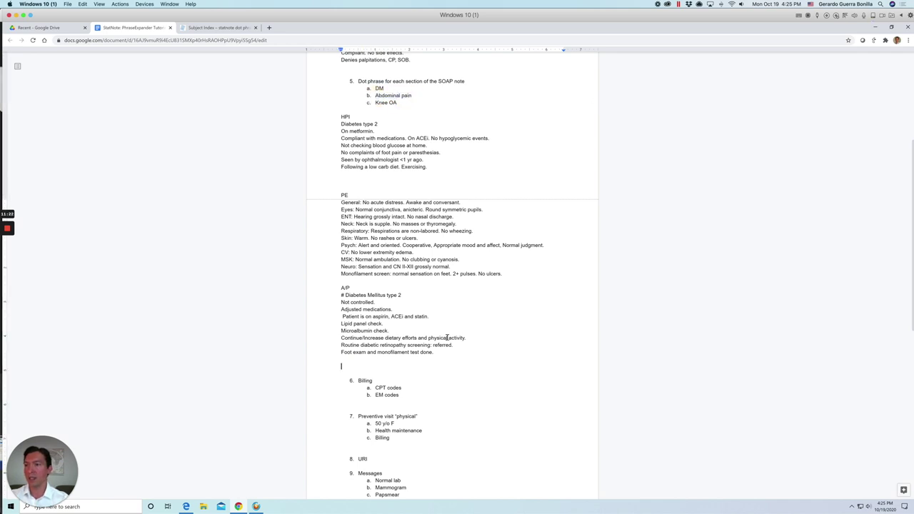
{"action": "left_click_drag", "start_coordinate": [441, 354], "coordinate": [333, 125]}
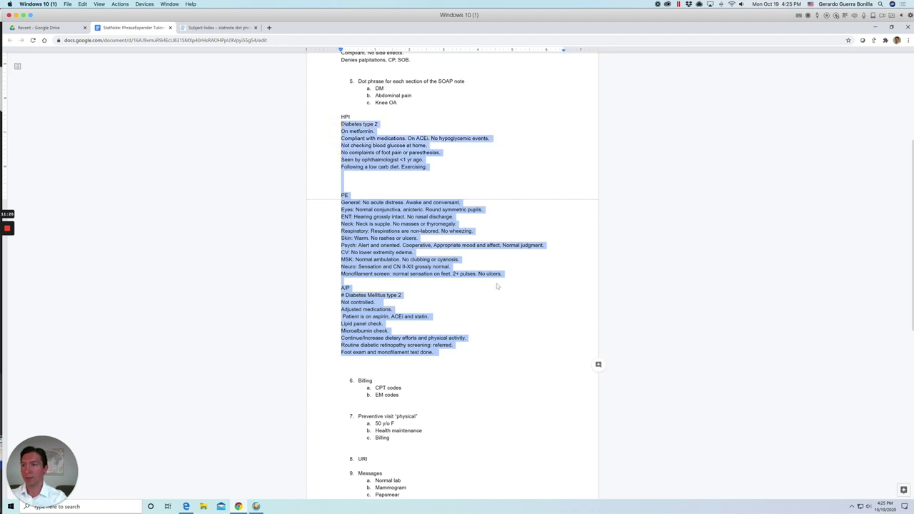
{"action": "key", "text": "ctrl+x"}
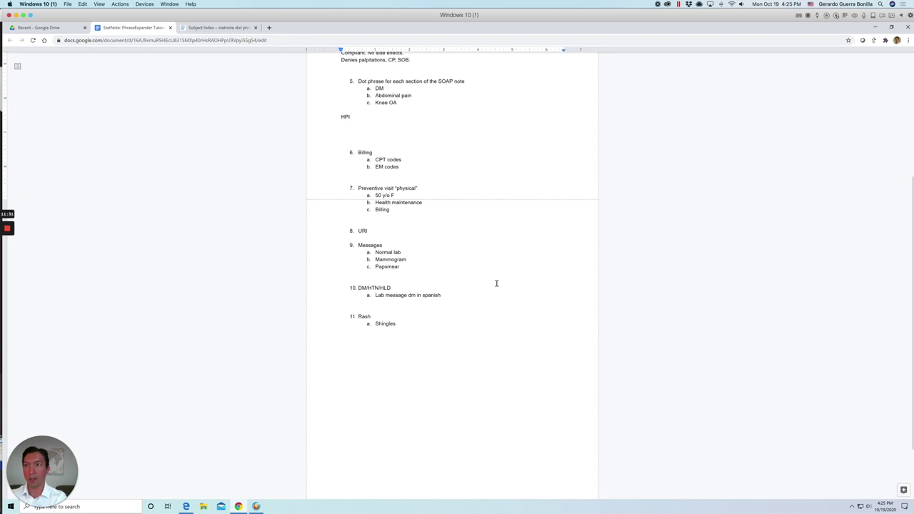
Open the abdominal pain template and set the pain location to LLQ
{"action": "key", "text": "alt+space"}
{"action": "type", "text": "abdo"}
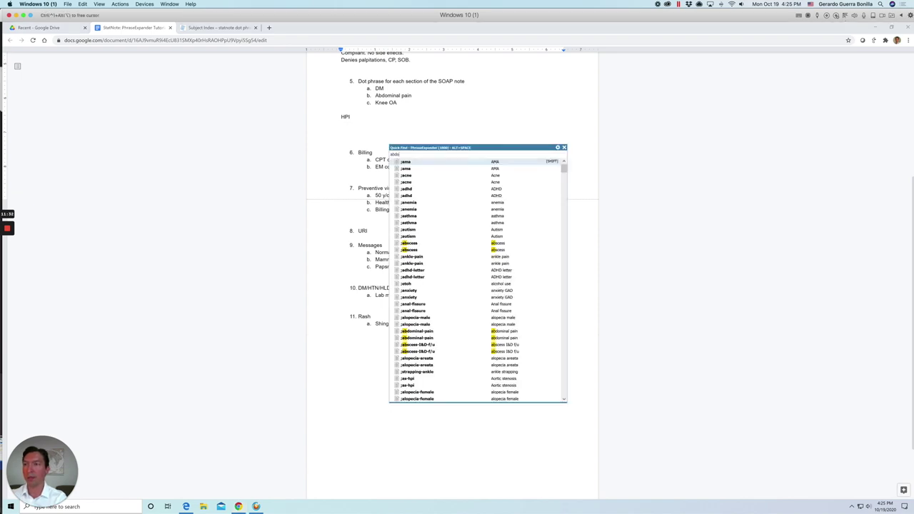
{"action": "type", "text": "minal pain"}
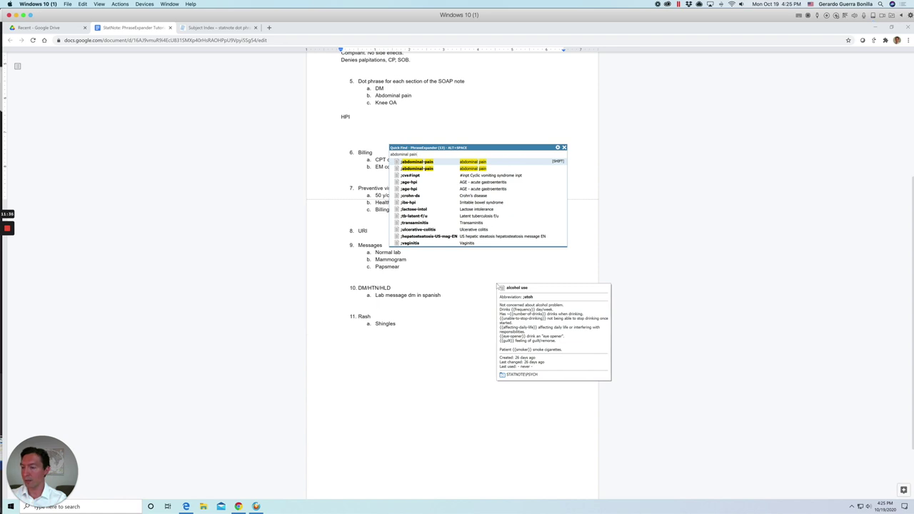
{"action": "key", "text": "Return"}
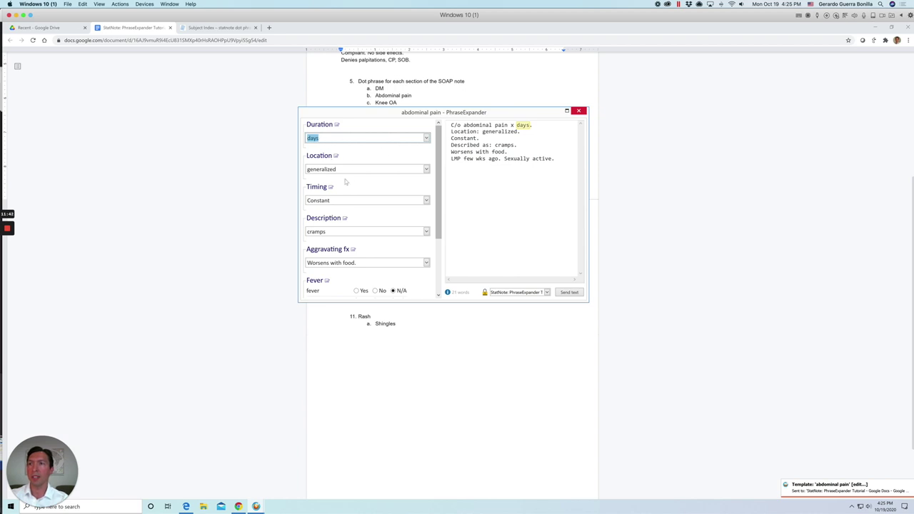
{"action": "left_click", "coordinate": [427, 169]}
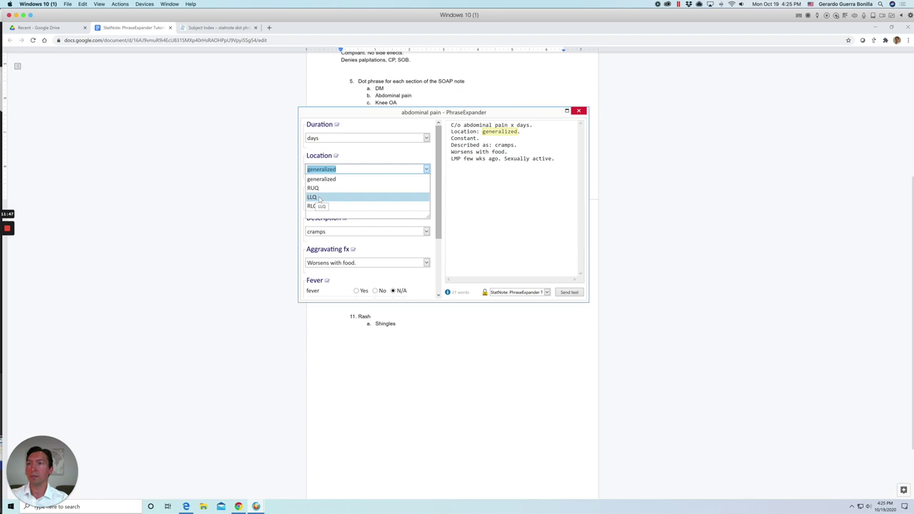
{"action": "left_click", "coordinate": [318, 197]}
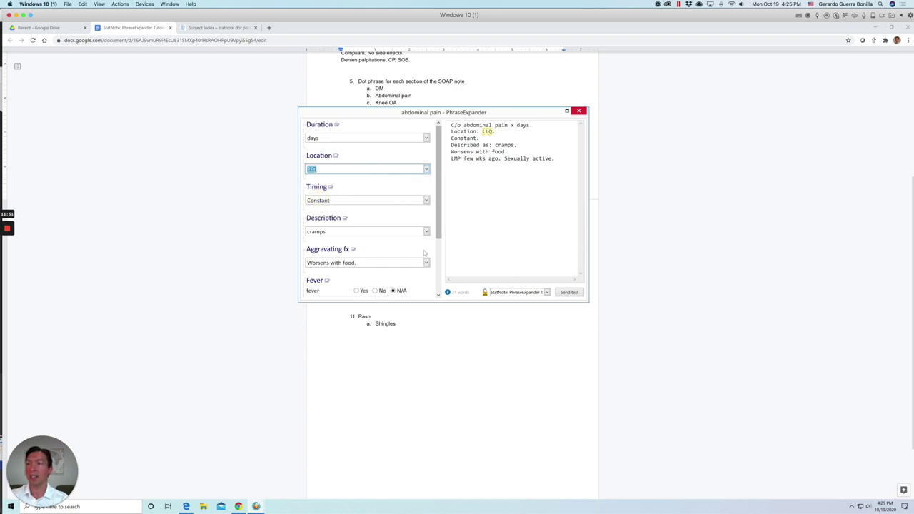
Record nausea and vomiting, deny fever, chills, constipation, dysuria, vaginal discharge and bleeding, omit LMP, and insert
{"action": "scroll", "coordinate": [426, 253], "scroll_direction": "down", "scroll_amount": 2}
{"action": "scroll", "coordinate": [405, 235], "scroll_direction": "down", "scroll_amount": 1}
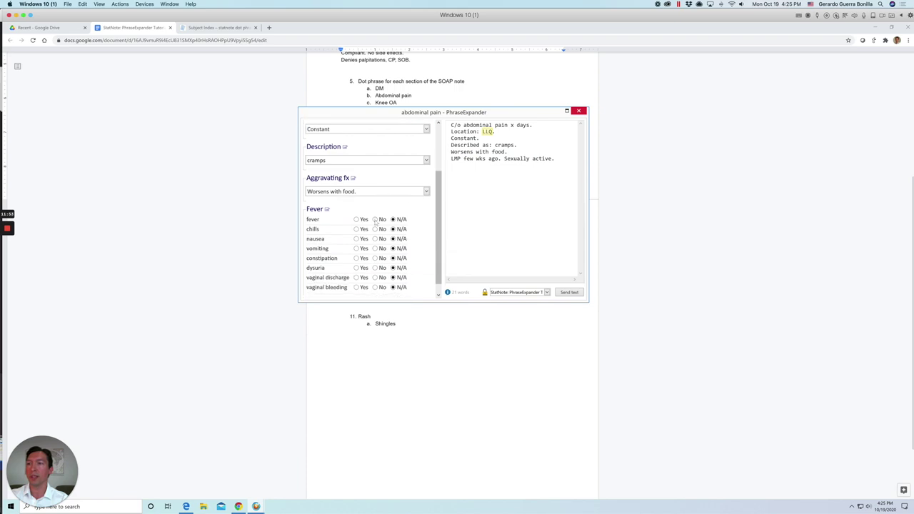
{"action": "left_click", "coordinate": [376, 220]}
{"action": "left_click", "coordinate": [376, 230]}
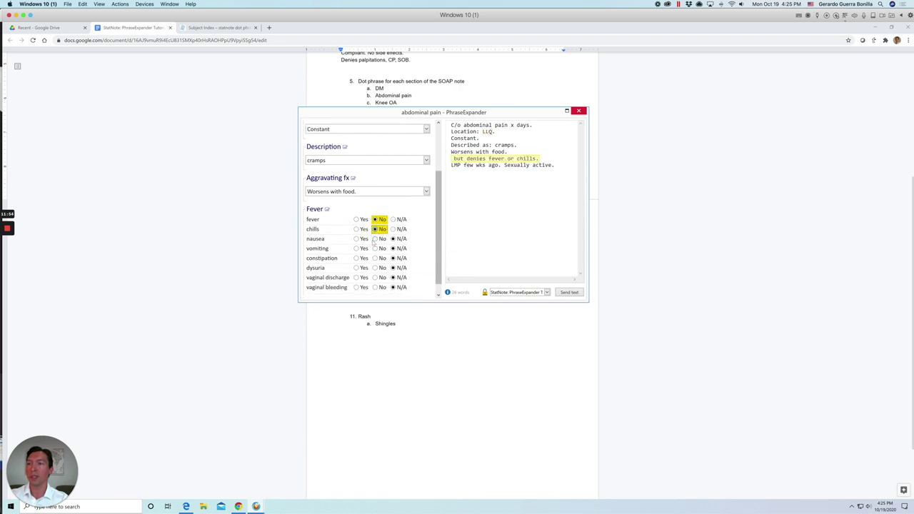
{"action": "left_click", "coordinate": [356, 238]}
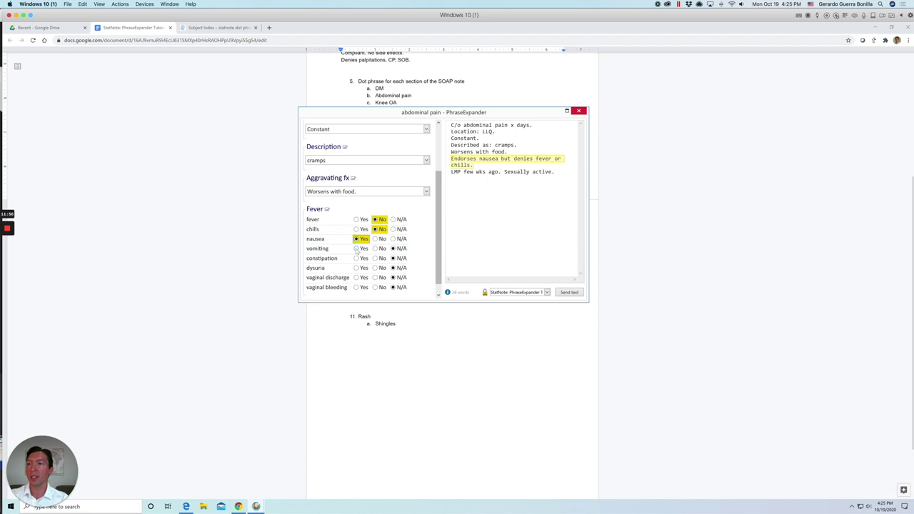
{"action": "left_click", "coordinate": [356, 248]}
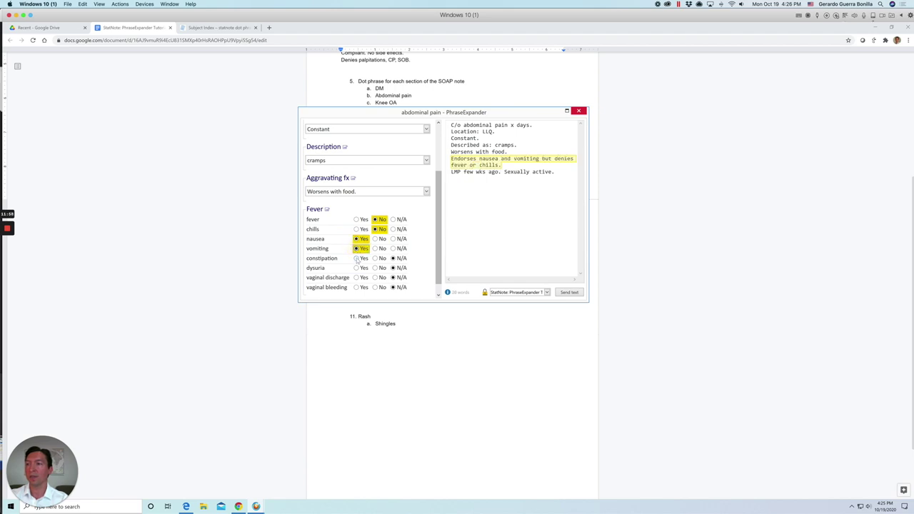
{"action": "left_click", "coordinate": [375, 258]}
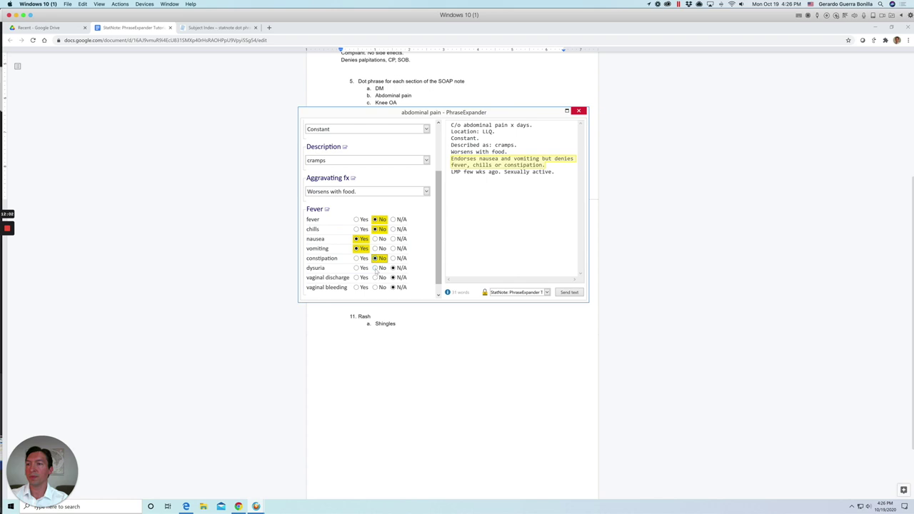
{"action": "left_click", "coordinate": [374, 269]}
{"action": "scroll", "coordinate": [376, 271], "scroll_direction": "down", "scroll_amount": 1}
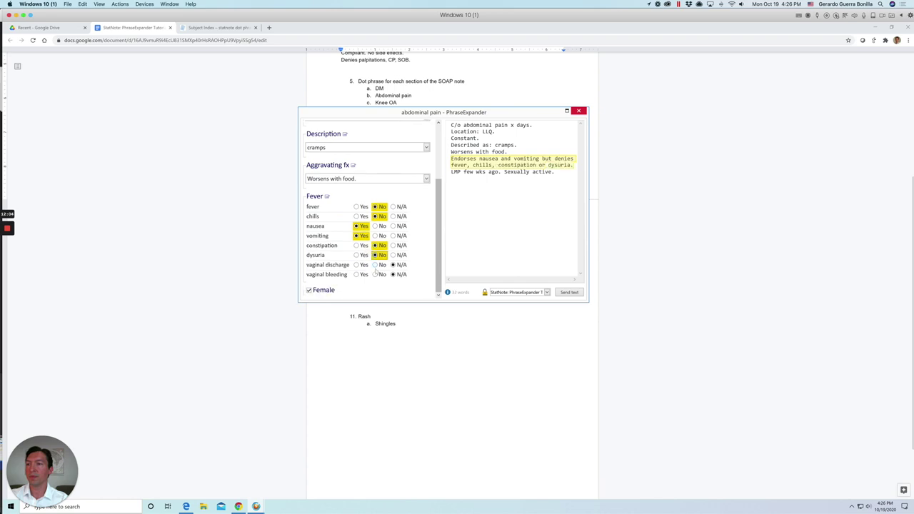
{"action": "left_click", "coordinate": [375, 265]}
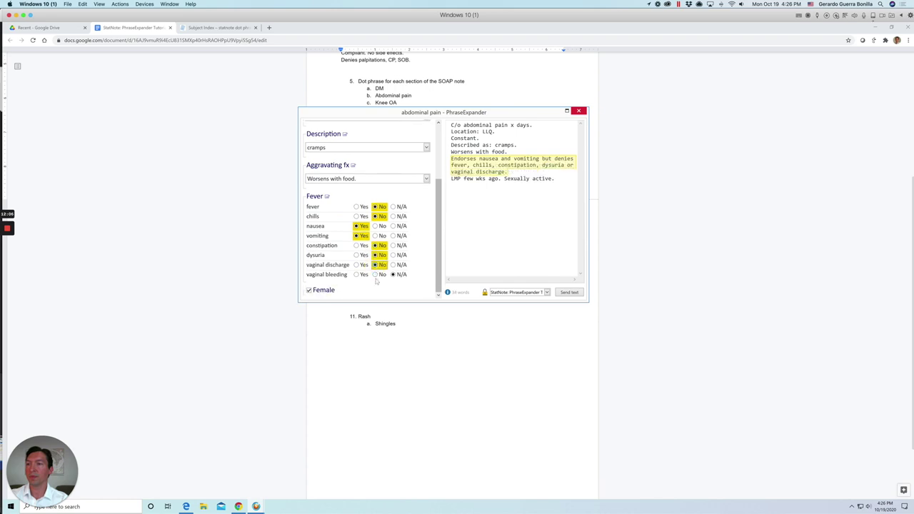
{"action": "left_click", "coordinate": [375, 275]}
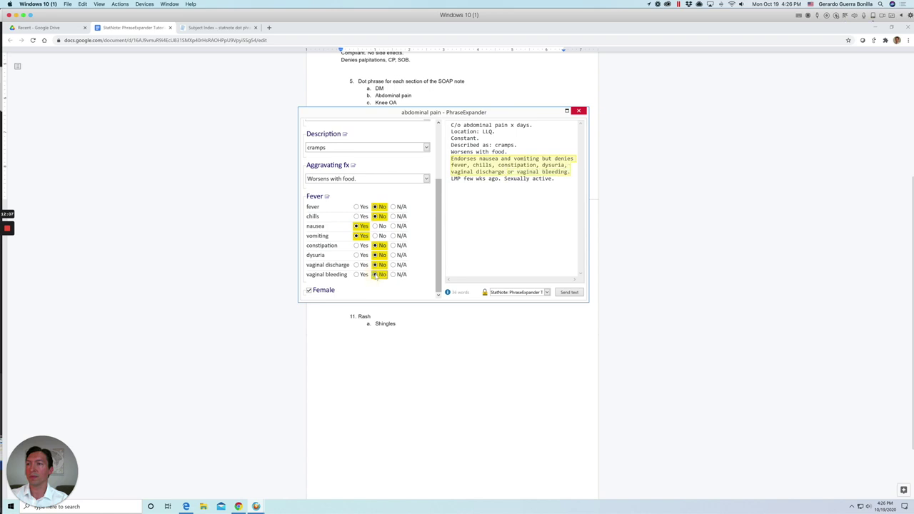
{"action": "left_click", "coordinate": [309, 291]}
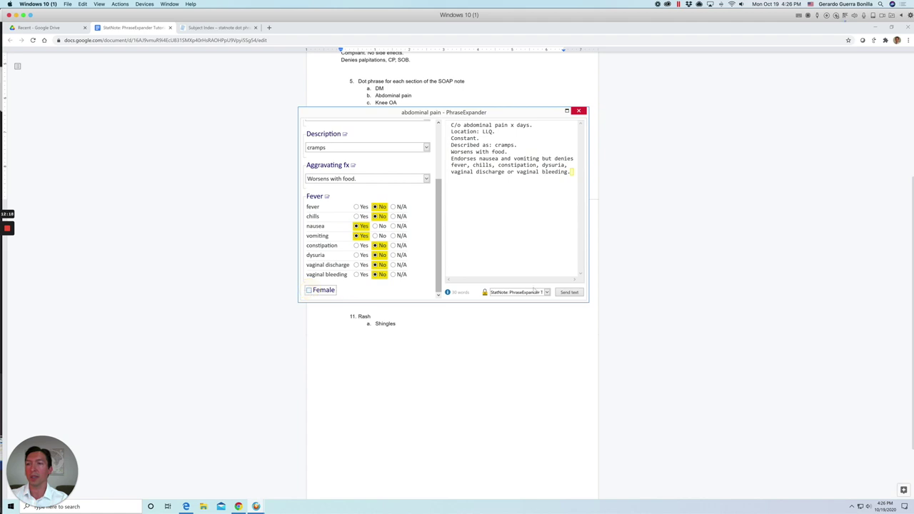
{"action": "left_click", "coordinate": [569, 292]}
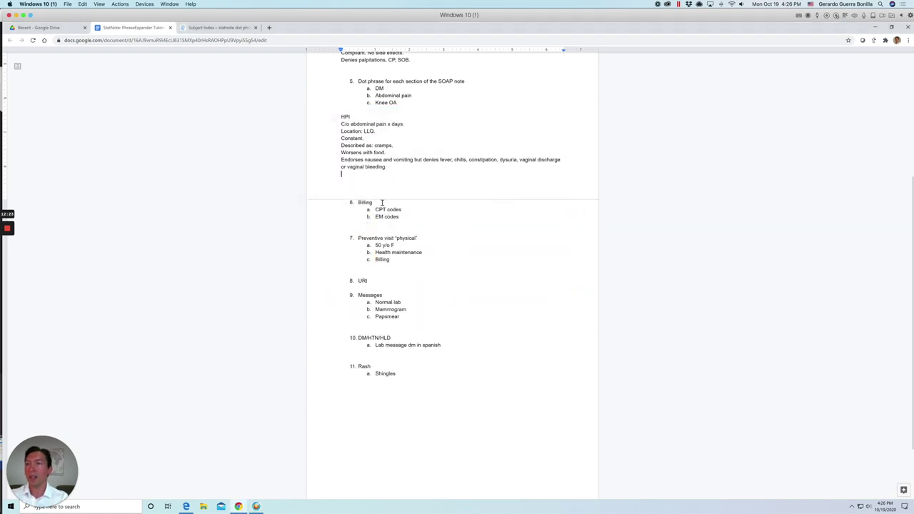
Add a PE heading after the HPI text and insert the PE abdomen exam template
{"action": "key", "text": "Return"}
{"action": "type", "text": "PE"}
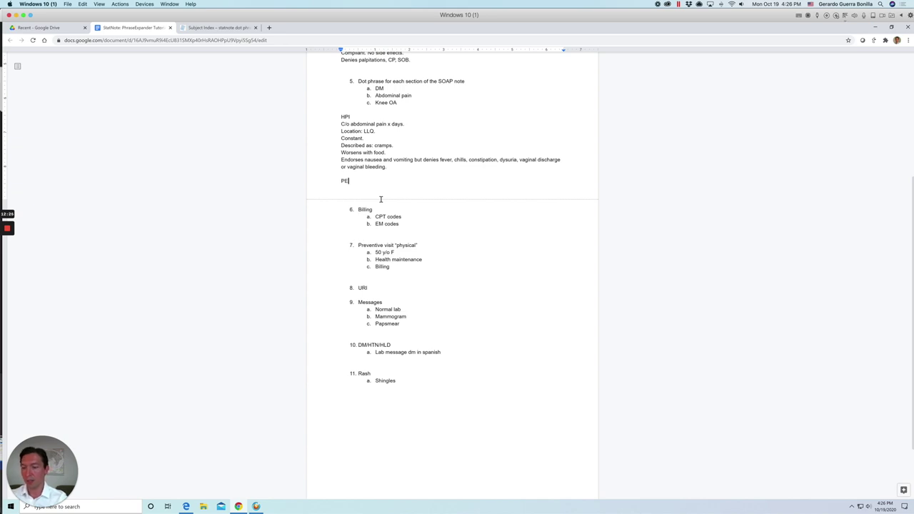
{"action": "key", "text": "Return"}
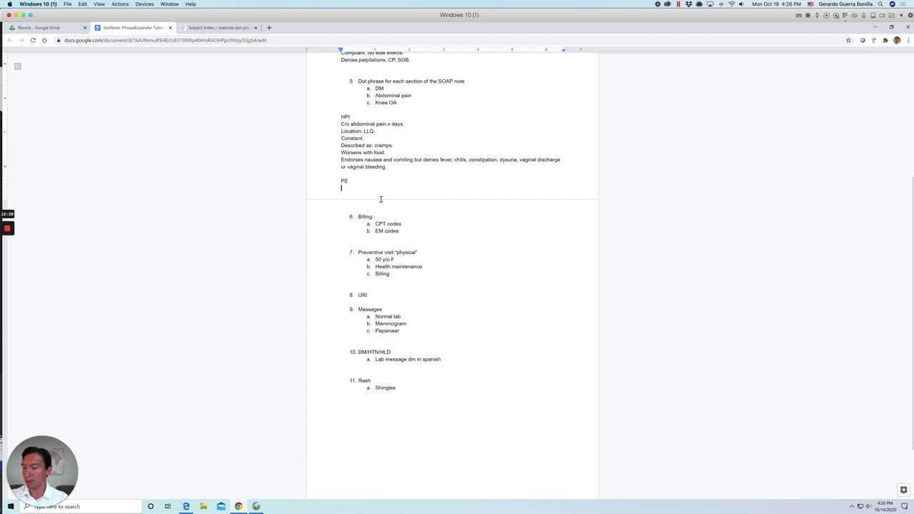
{"action": "key", "text": "alt+space"}
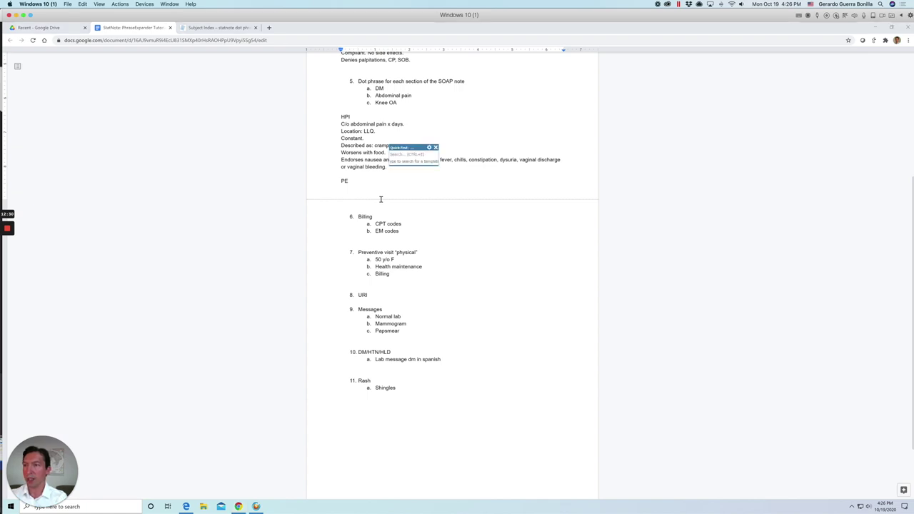
{"action": "type", "text": "pe abdm"}
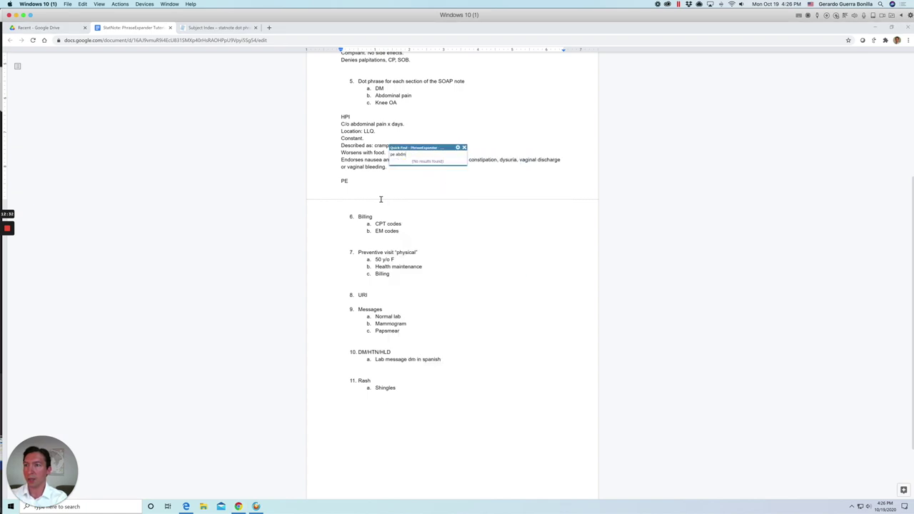
{"action": "key", "text": "BackSpace"}
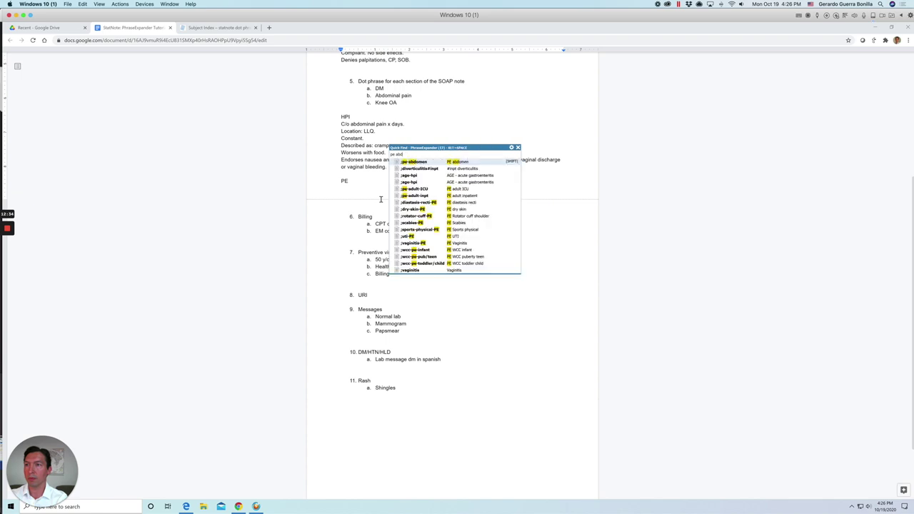
{"action": "key", "text": "Return"}
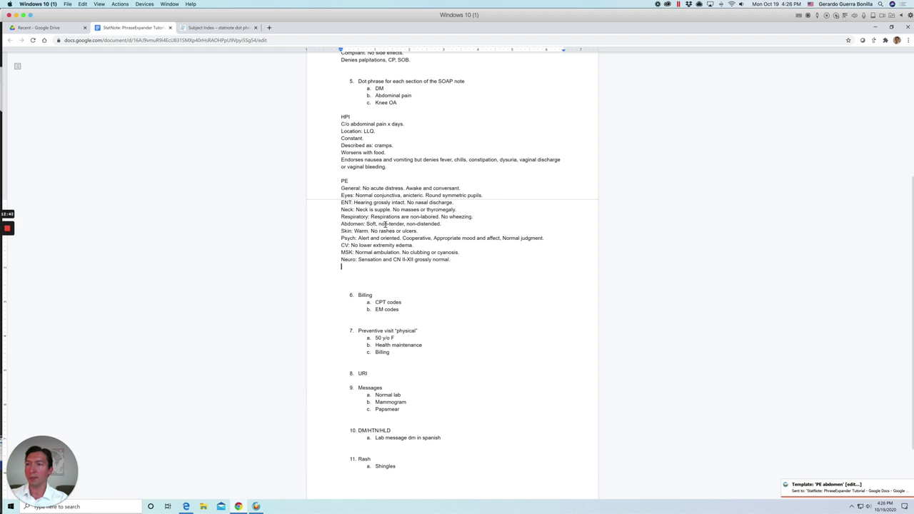
Change the Abdomen line to 'Soft, LLQ tender, non-distended' and add an A/P heading below
{"action": "left_click_drag", "start_coordinate": [377, 223], "coordinate": [405, 223]}
{"action": "key", "text": "BackSpace"}
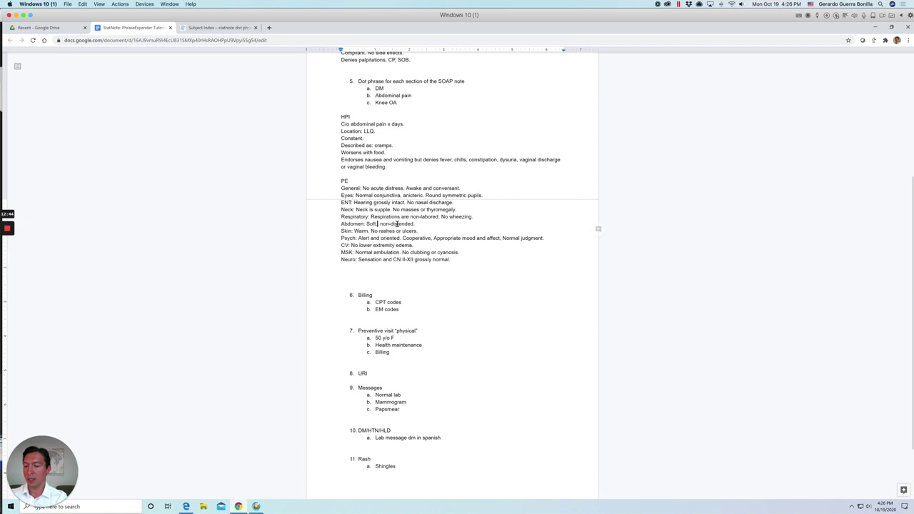
{"action": "type", "text": "LLQ t"}
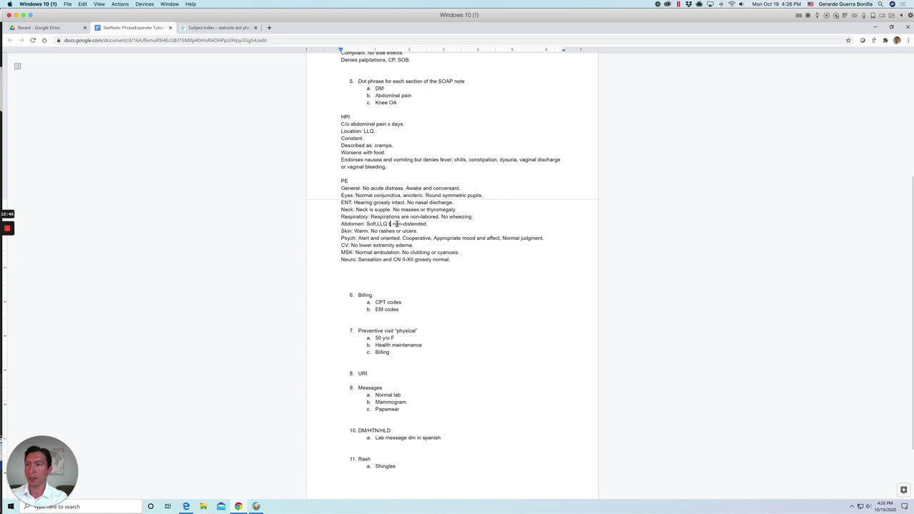
{"action": "type", "text": "ender,"}
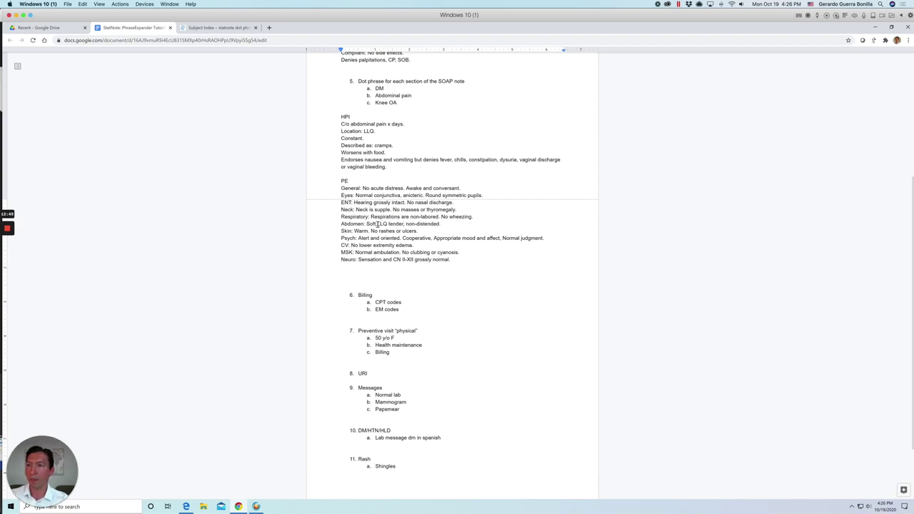
{"action": "left_click", "coordinate": [377, 224]}
{"action": "left_click", "coordinate": [384, 272]}
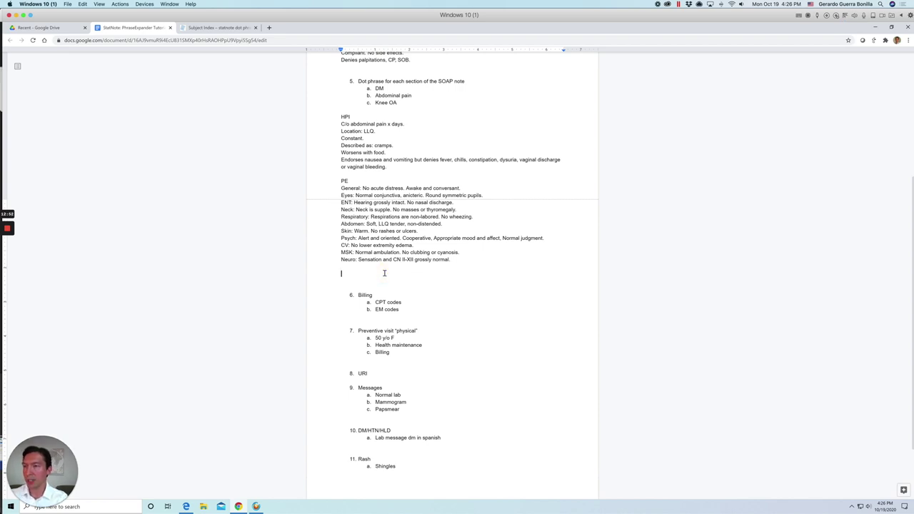
{"action": "type", "text": "A/P"}
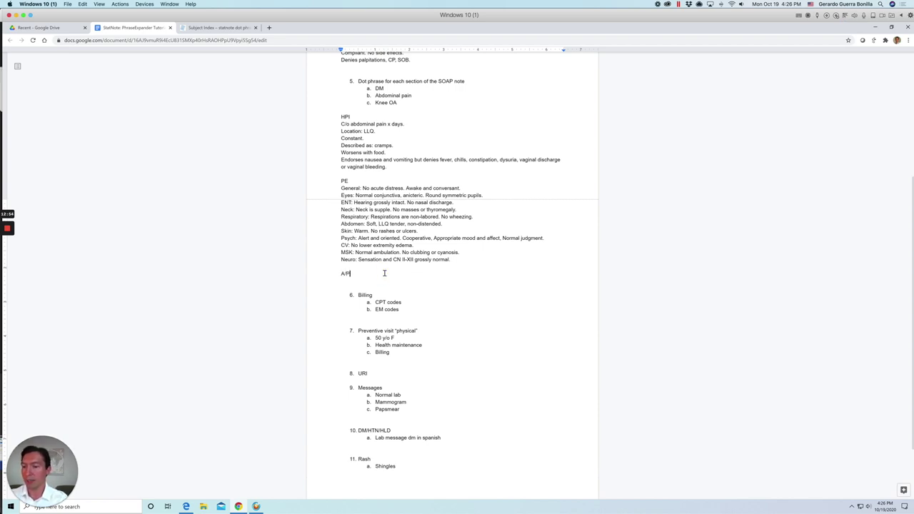
{"action": "key", "text": "Return"}
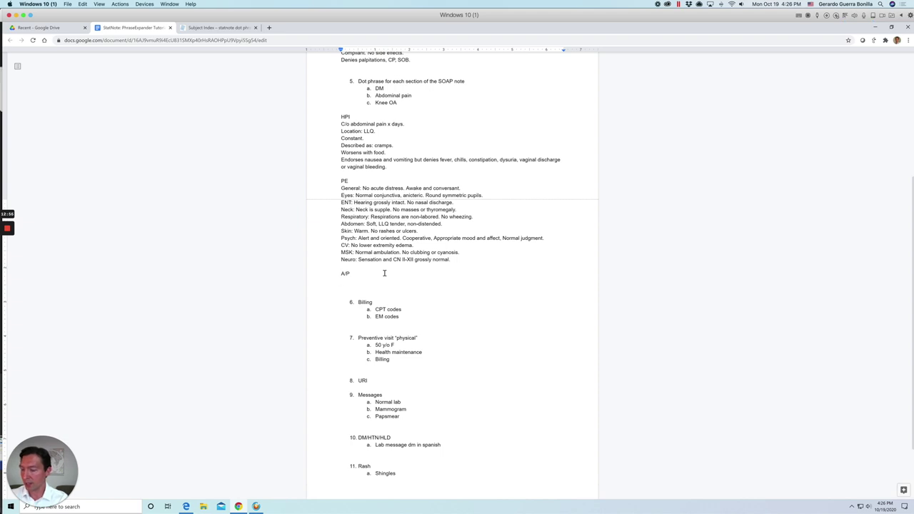
{"action": "key", "text": "ctrl+space"}
Insert the acute gastroenteritis assessment with viral etiology and add a blank line after it
{"action": "type", "text": "gastroen"}
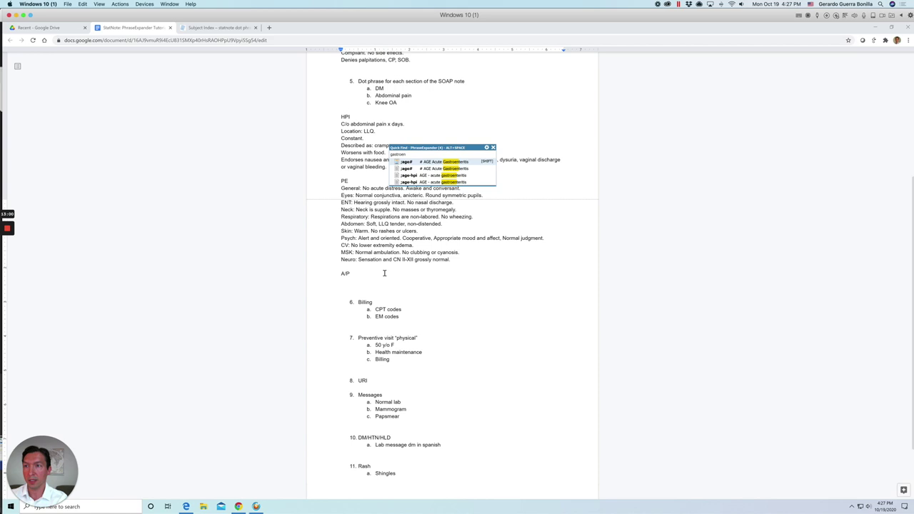
{"action": "key", "text": "Return"}
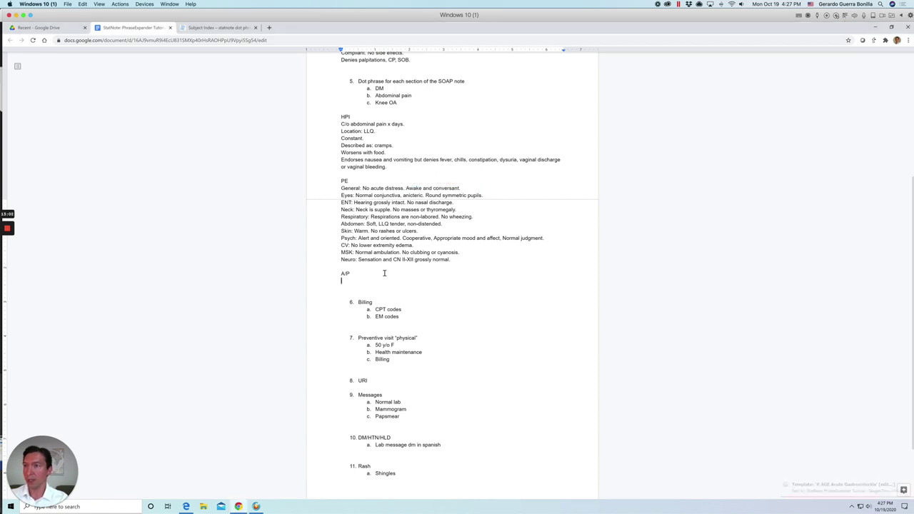
{"action": "left_click", "coordinate": [321, 140]}
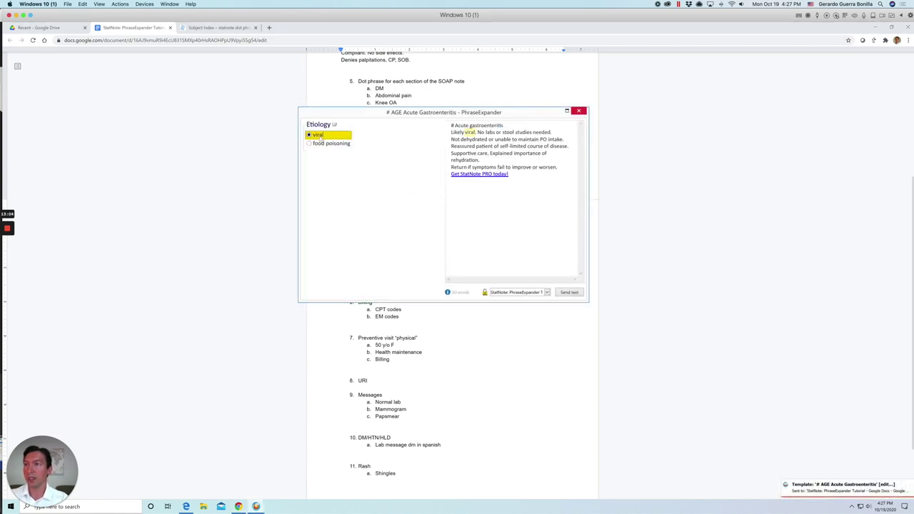
{"action": "left_click", "coordinate": [570, 293]}
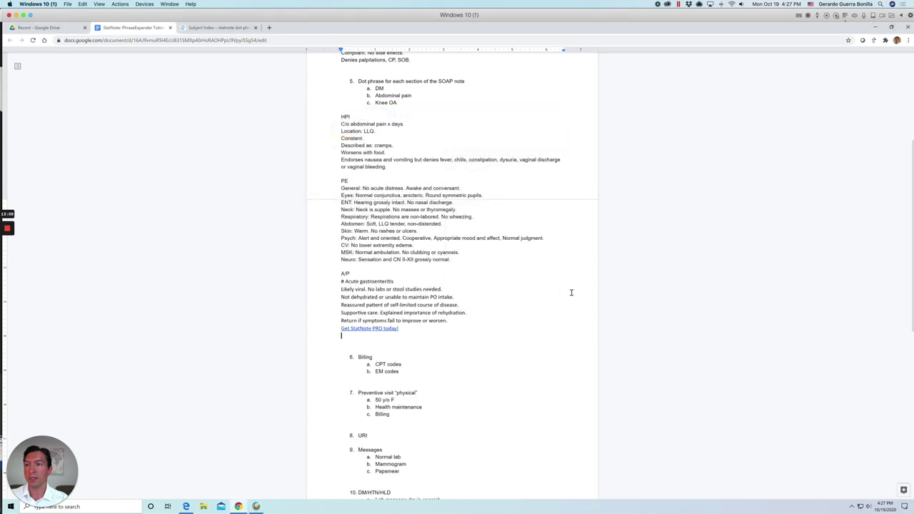
{"action": "left_click", "coordinate": [401, 335]}
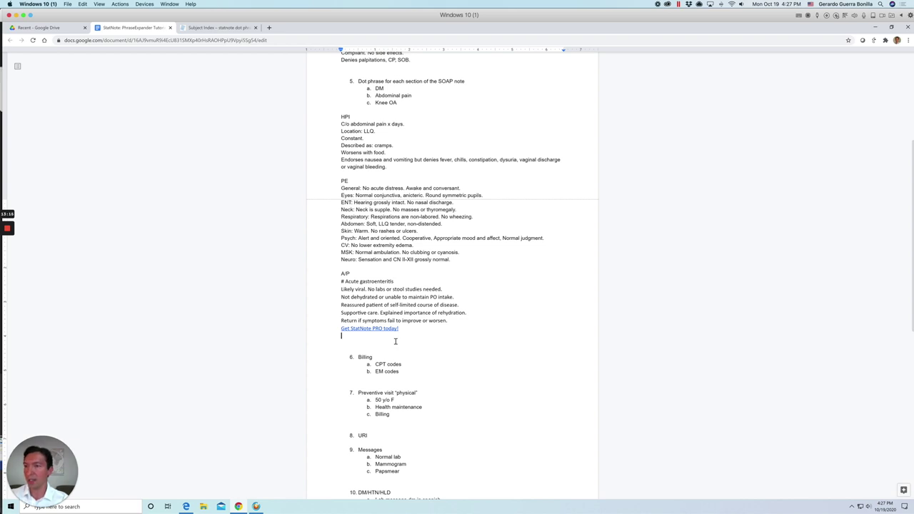
{"action": "key", "text": "Return"}
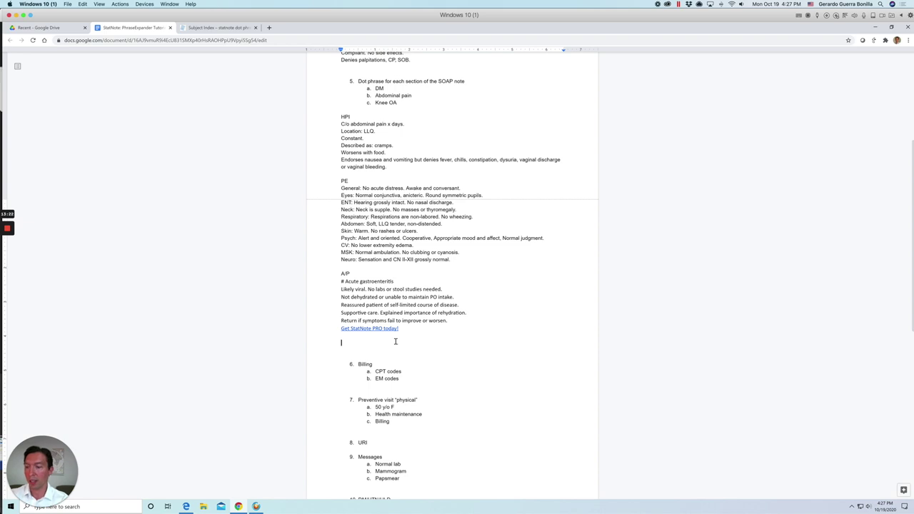
Search Quick Find for 'age', close it, and bring up the PhraseExpander template library
{"action": "key", "text": "ctrl+space"}
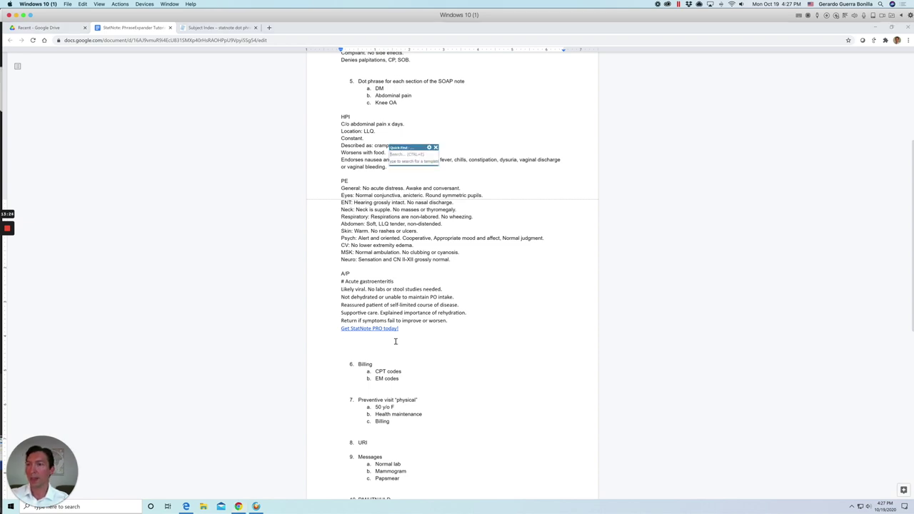
{"action": "type", "text": "age"}
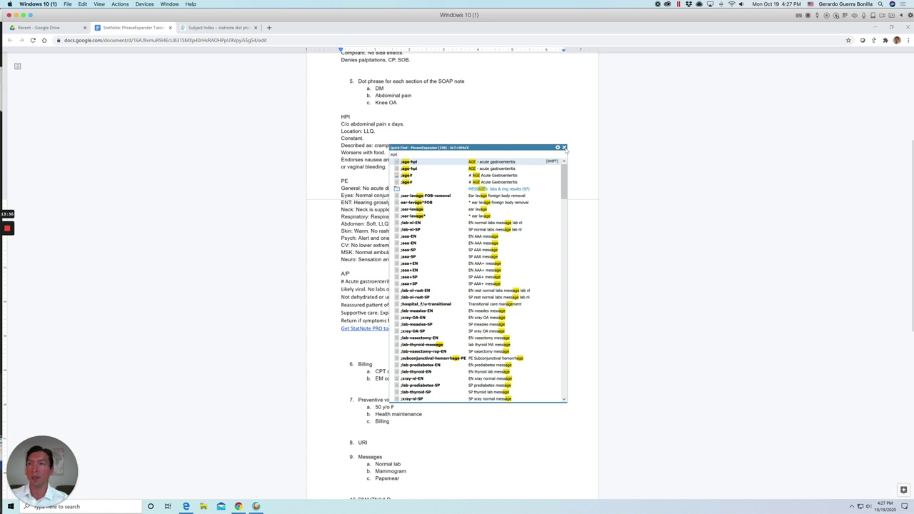
{"action": "left_click", "coordinate": [563, 148]}
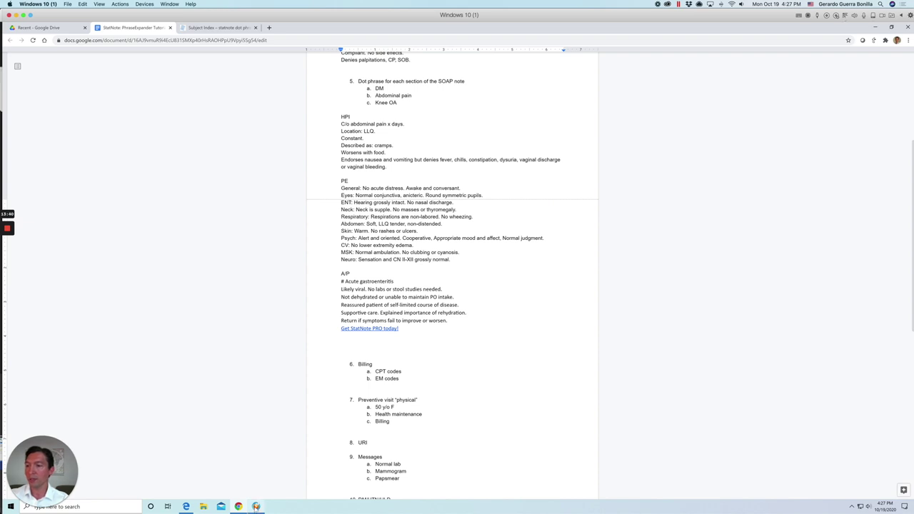
{"action": "left_click", "coordinate": [256, 506]}
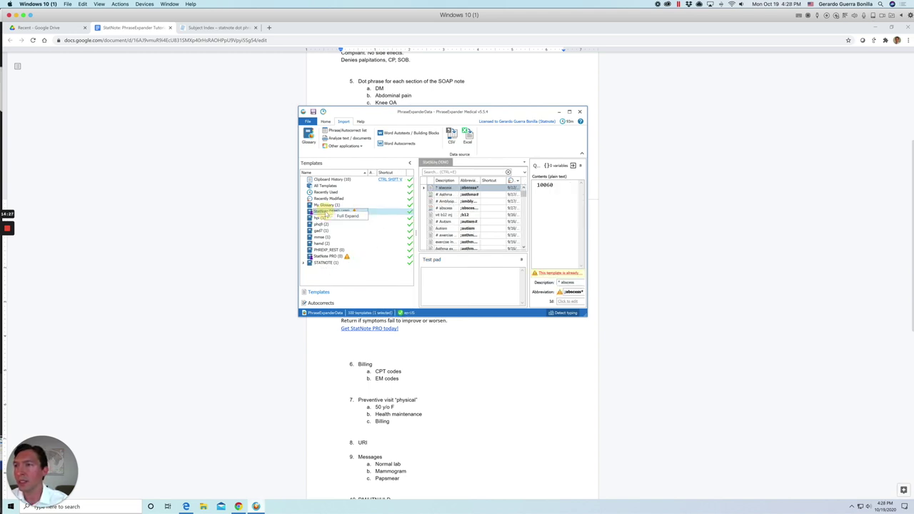
Deactivate the StatNote DEMO glossary and return to the Google Docs note
{"action": "right_click", "coordinate": [325, 213]}
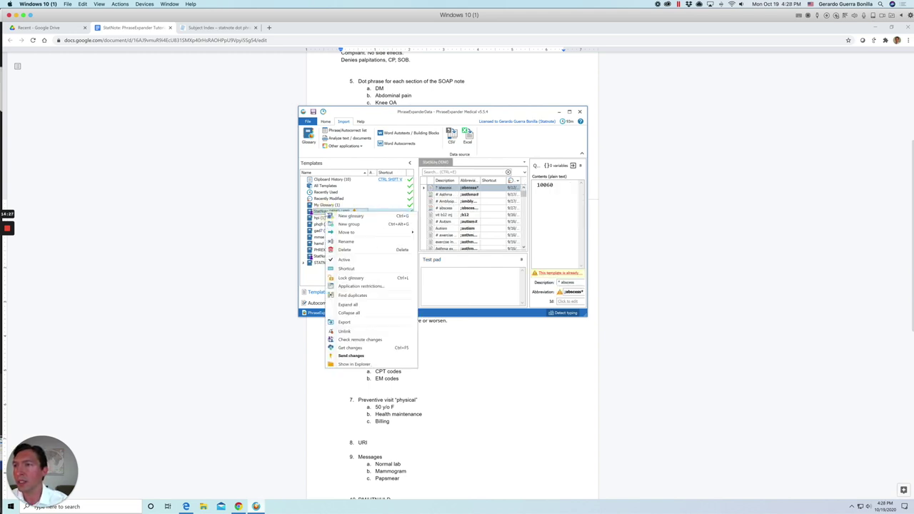
{"action": "left_click", "coordinate": [343, 260]}
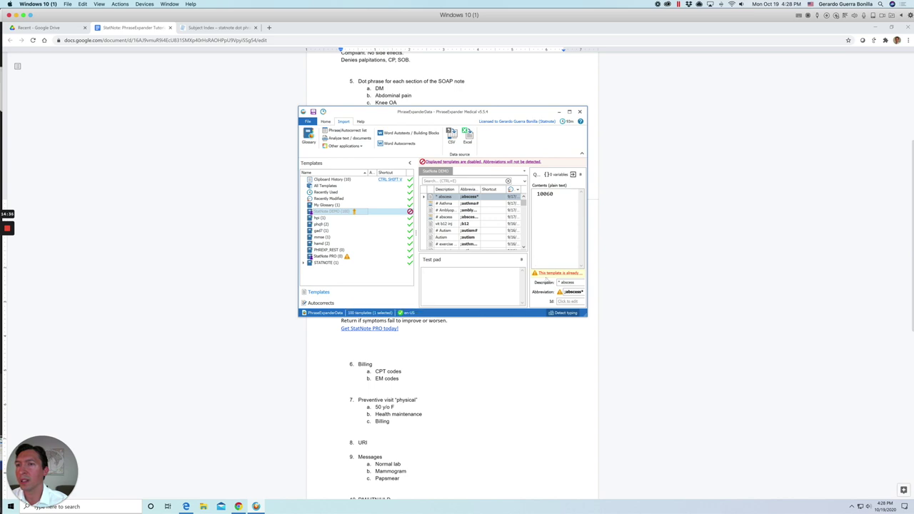
{"action": "left_click", "coordinate": [375, 353]}
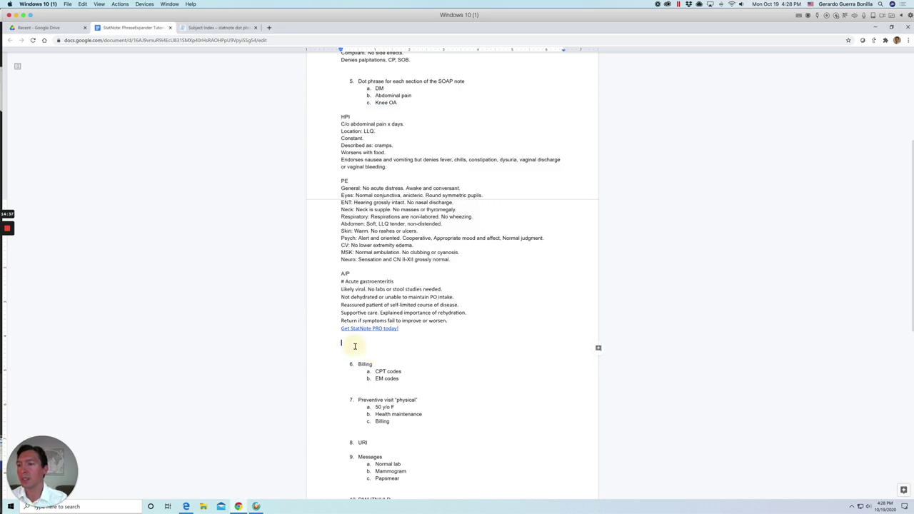
Test ;age, delete the unexpanded text, and select the sample text from HPI through A/P
{"action": "type", "text": ";age"}
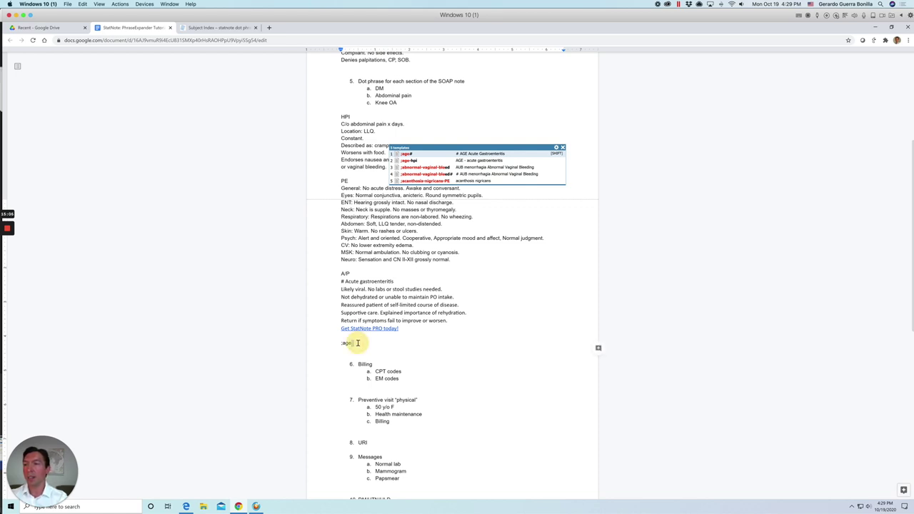
{"action": "left_click_drag", "start_coordinate": [358, 343], "coordinate": [327, 342]}
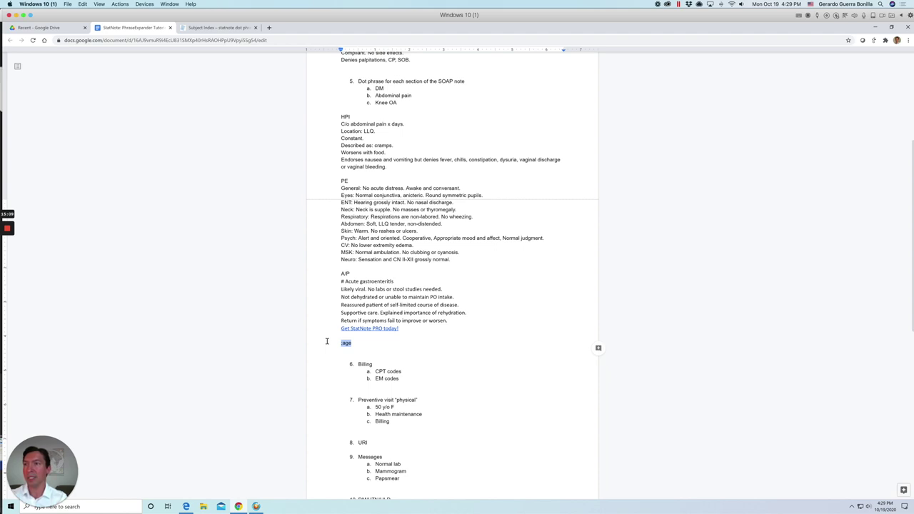
{"action": "key", "text": "BackSpace"}
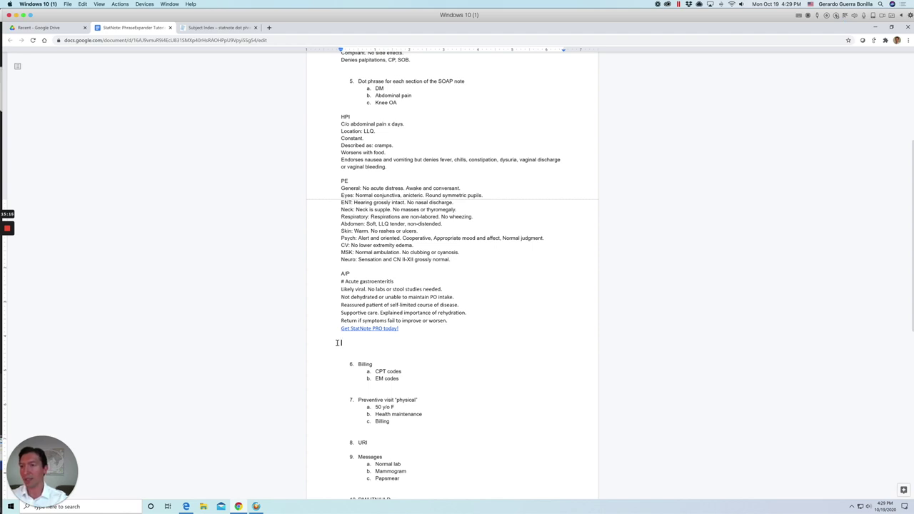
{"action": "left_click_drag", "start_coordinate": [340, 341], "coordinate": [328, 126]}
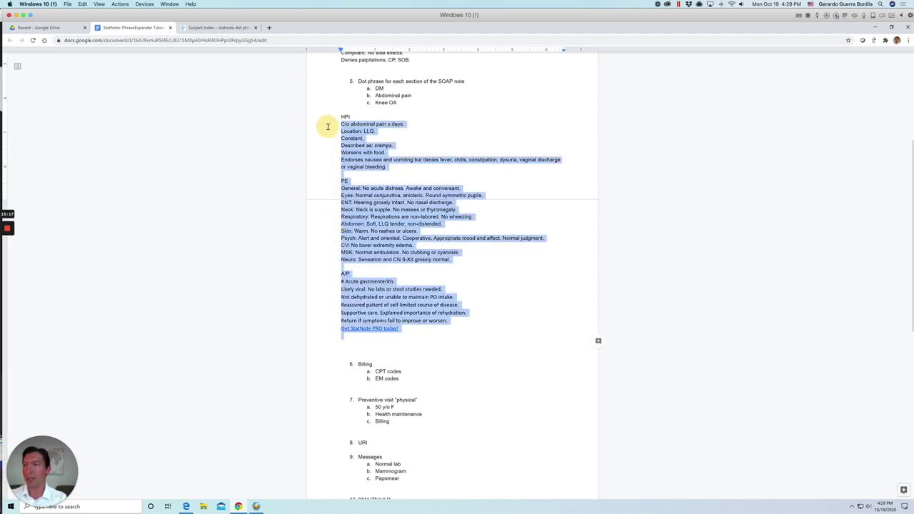
Replace the sample text with the 'knee-oa' Knee osteoarthritis HPI, laterality set to left
{"action": "key", "text": "BackSpace"}
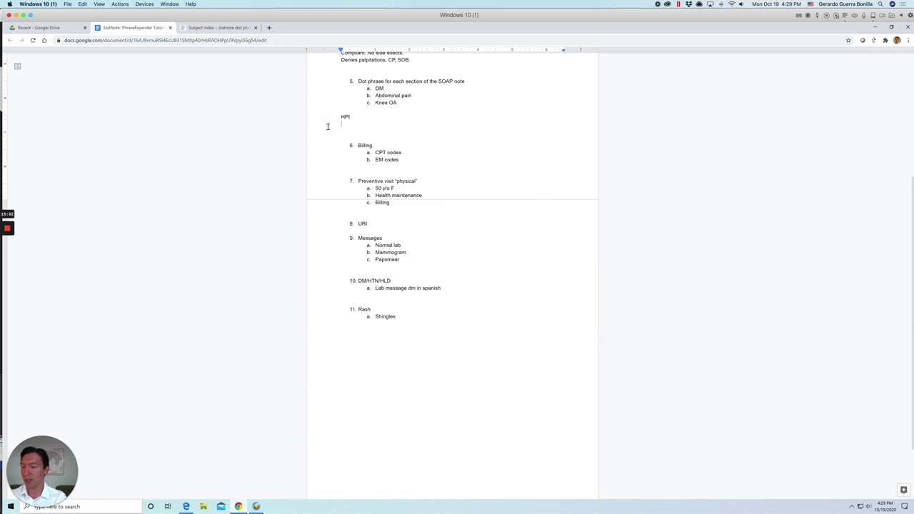
{"action": "key", "text": "alt+space"}
{"action": "type", "text": "knee"}
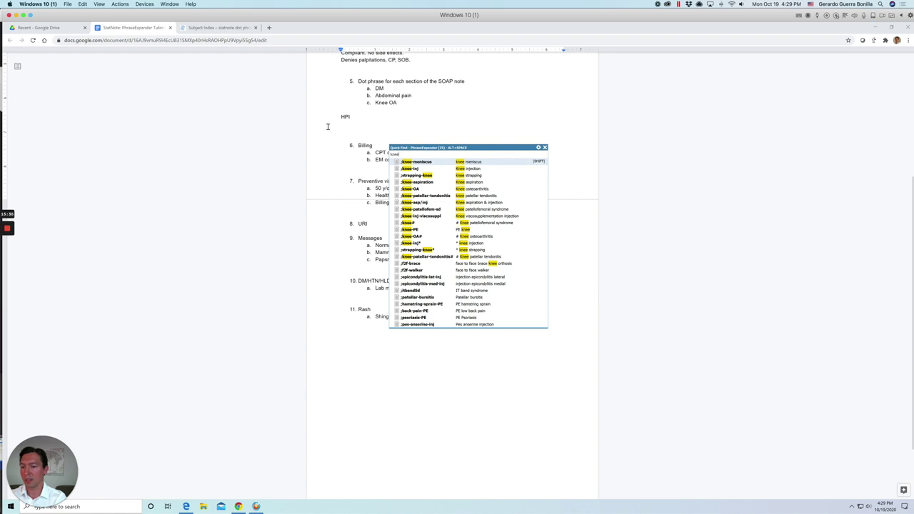
{"action": "type", "text": "-oa"}
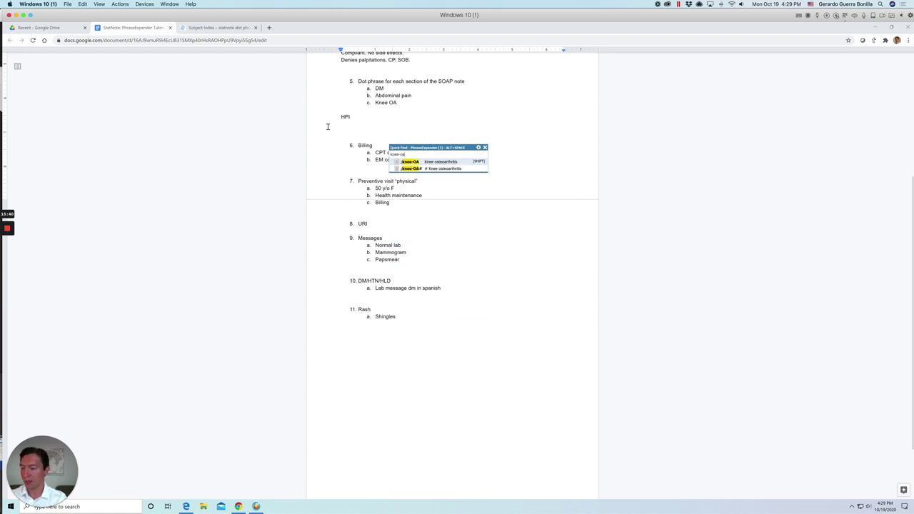
{"action": "key", "text": "Return"}
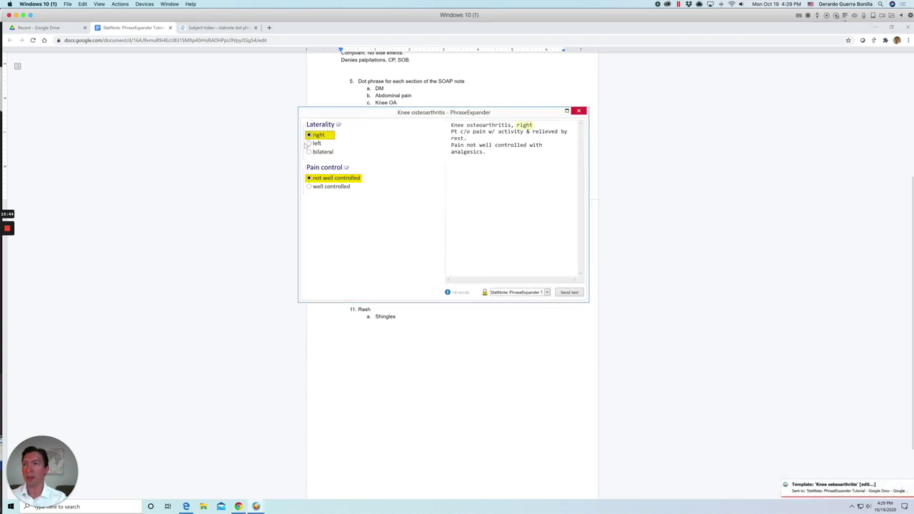
{"action": "left_click", "coordinate": [311, 145]}
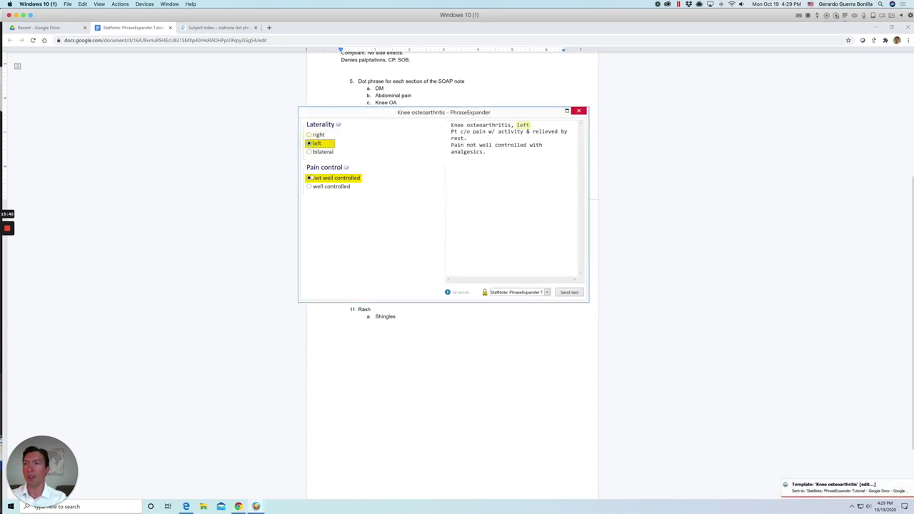
{"action": "left_click", "coordinate": [568, 293]}
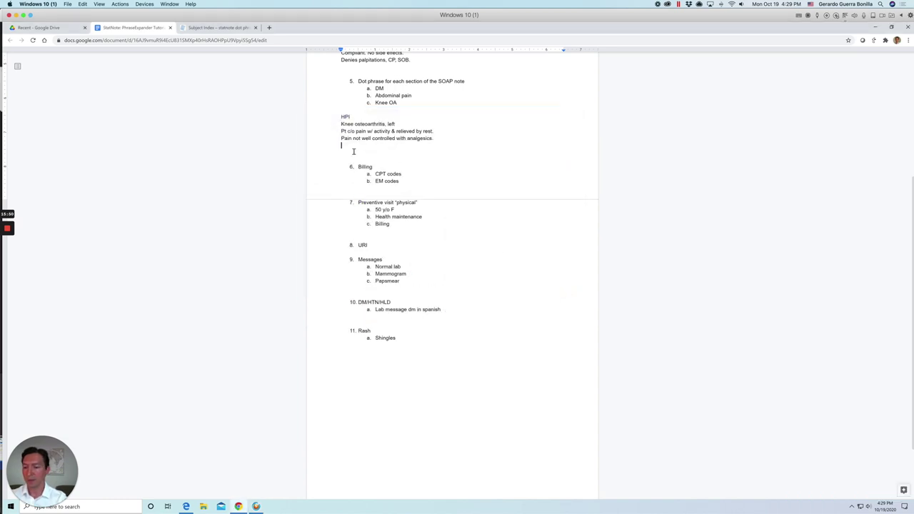
{"action": "key", "text": "Return"}
Add a PE heading and insert the ;knee-PE exam for the left knee, not tender to palpation
{"action": "type", "text": "PE"}
{"action": "key", "text": "Return"}
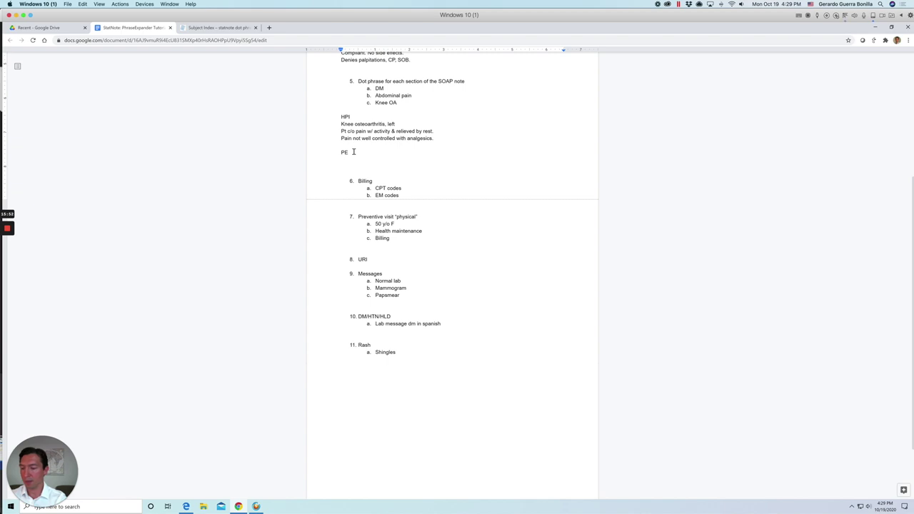
{"action": "key", "text": "alt+space"}
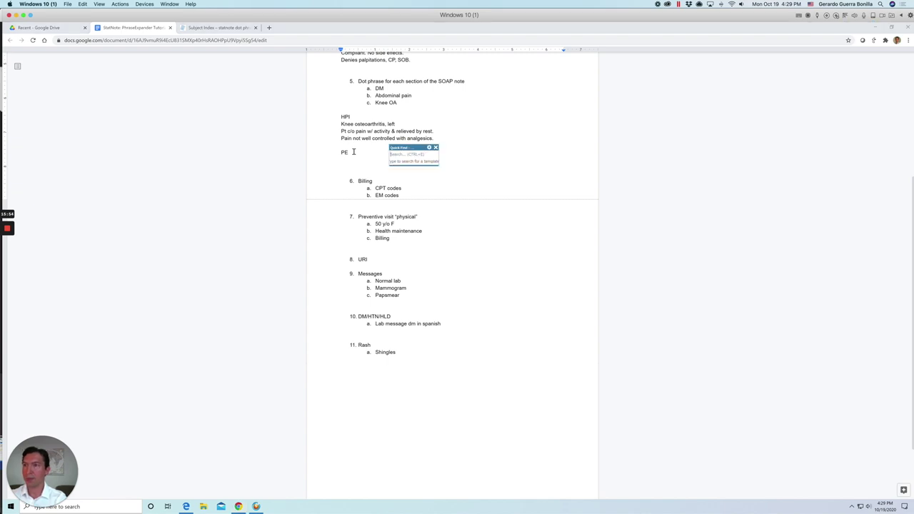
{"action": "type", "text": "KNEE OA"}
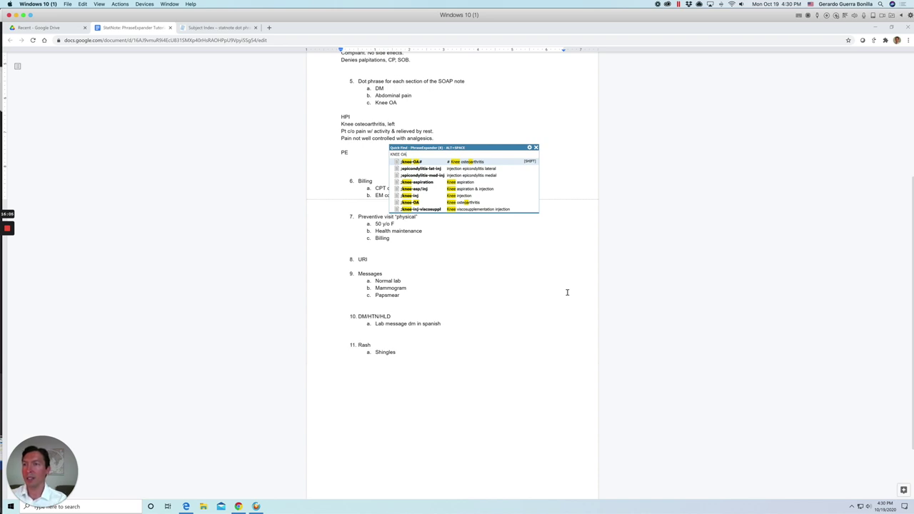
{"action": "key", "text": "BackSpace"}
{"action": "key", "text": "BackSpace"}
{"action": "type", "text": "pe"}
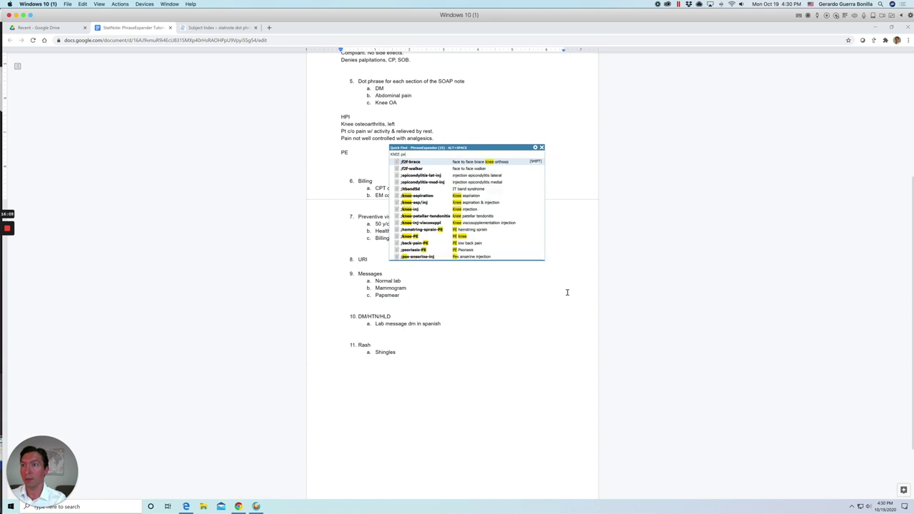
{"action": "left_click", "coordinate": [427, 238]}
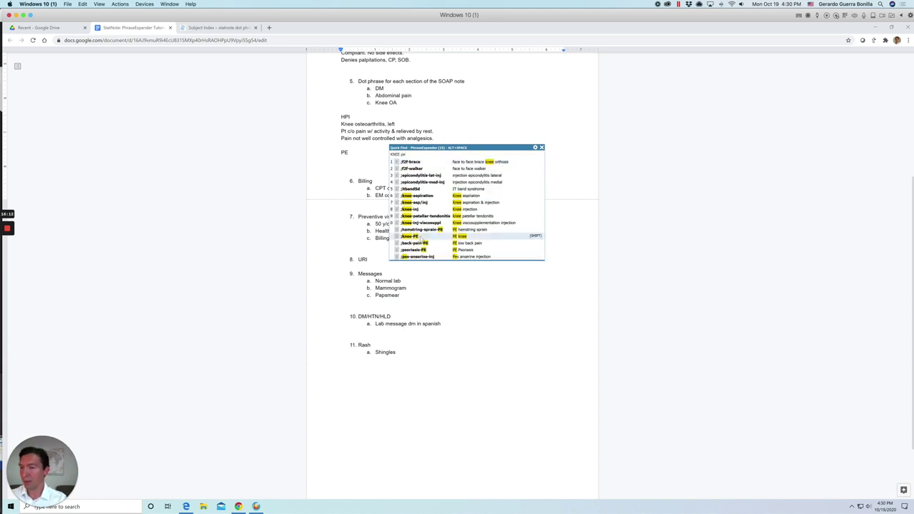
{"action": "left_click", "coordinate": [420, 236]}
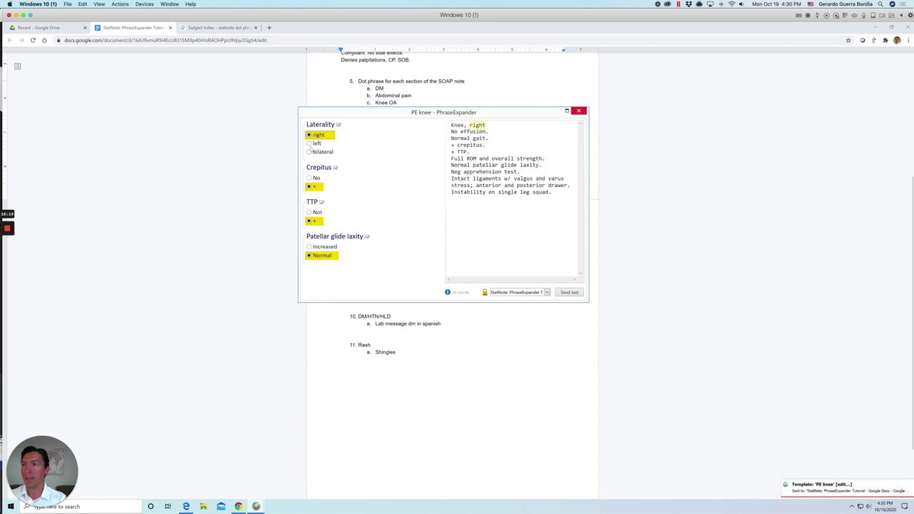
{"action": "left_click", "coordinate": [310, 143]}
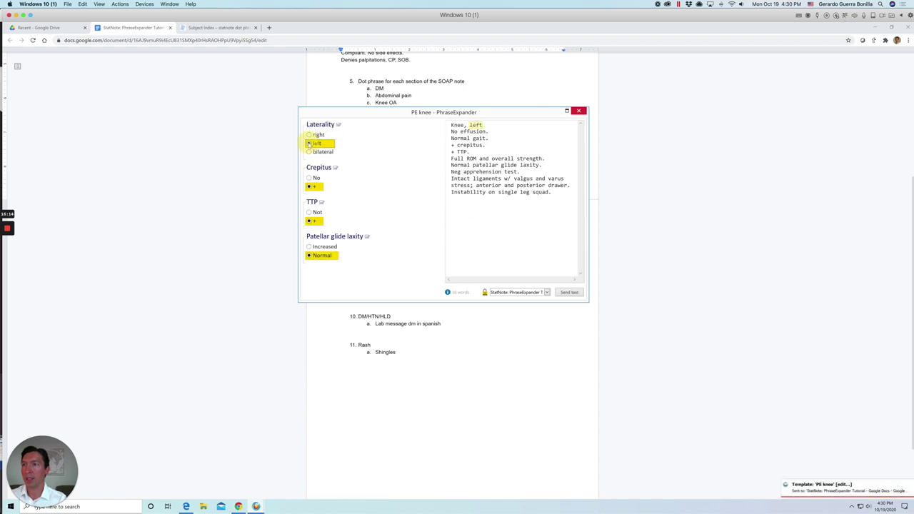
{"action": "left_click", "coordinate": [310, 212]}
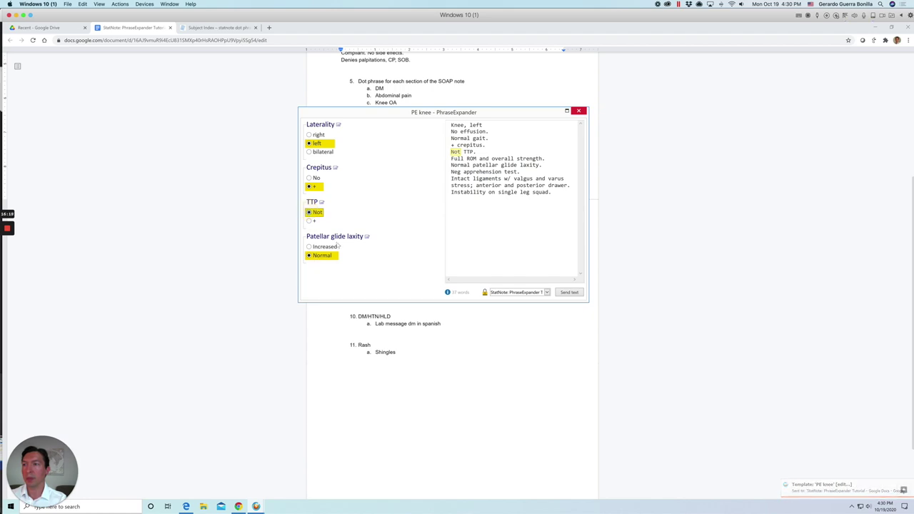
{"action": "left_click", "coordinate": [569, 292]}
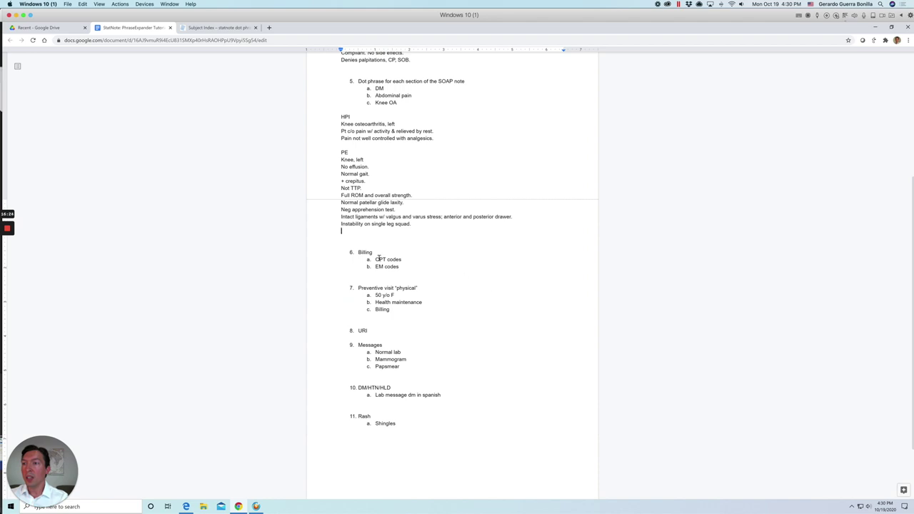
Add an A/P heading and send the left knee osteoarthritis plan found with 'knee #'
{"action": "key", "text": "Return"}
{"action": "type", "text": "A/P"}
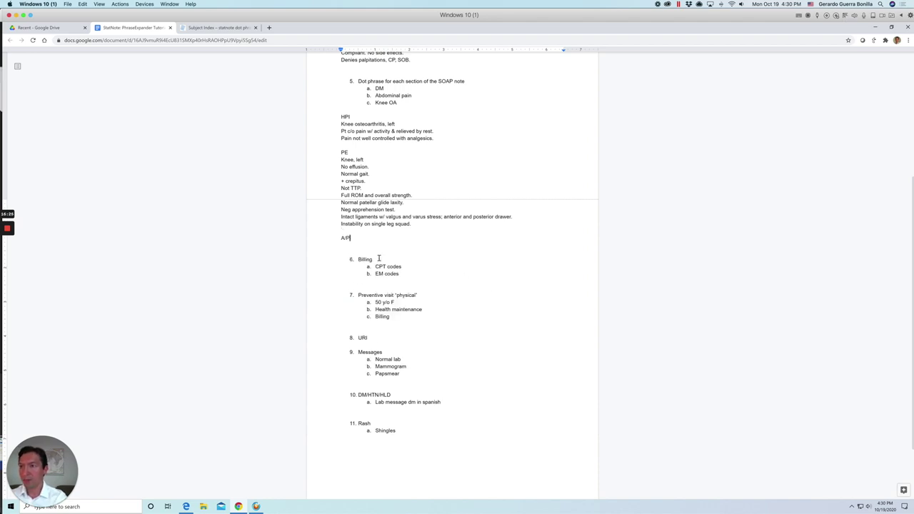
{"action": "key", "text": "Return"}
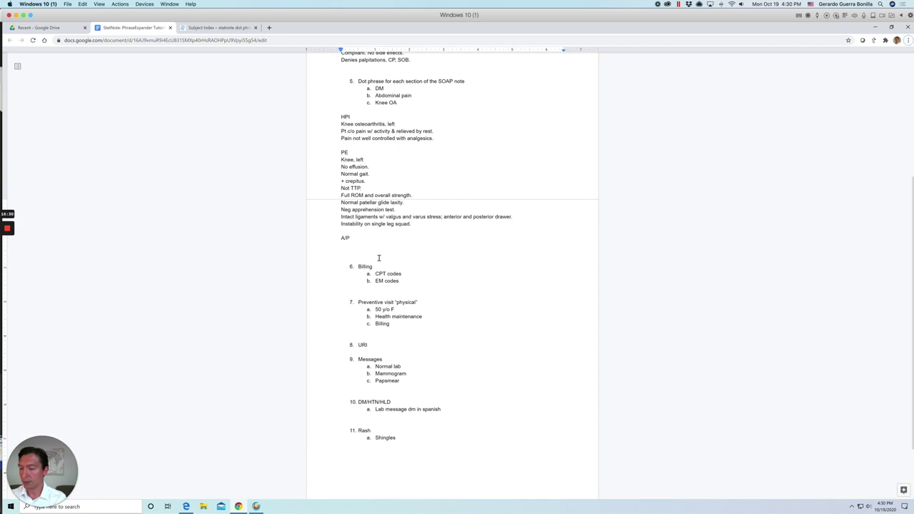
{"action": "key", "text": "alt+space"}
{"action": "type", "text": "knee"}
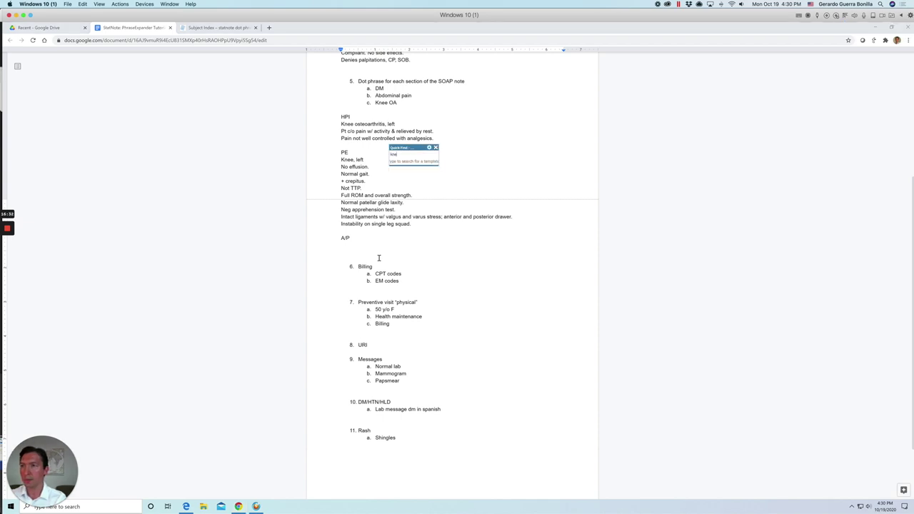
{"action": "type", "text": " #"}
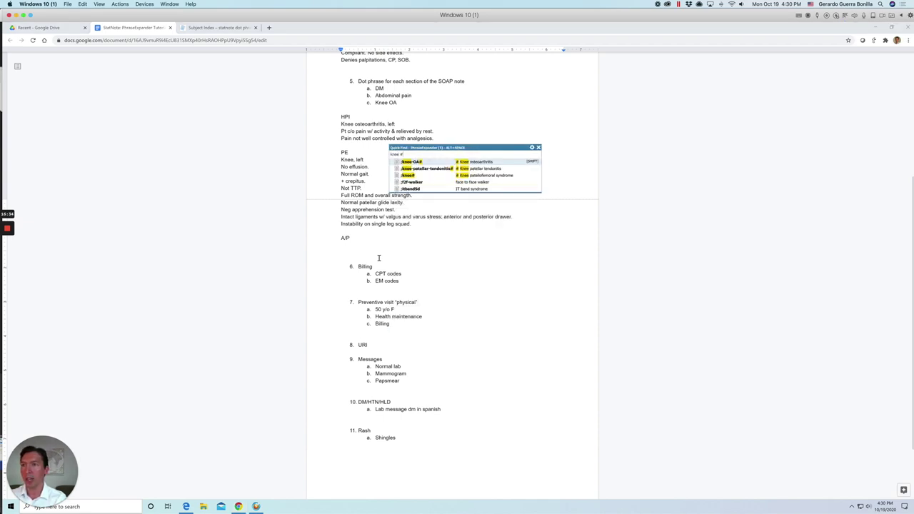
{"action": "key", "text": "Return"}
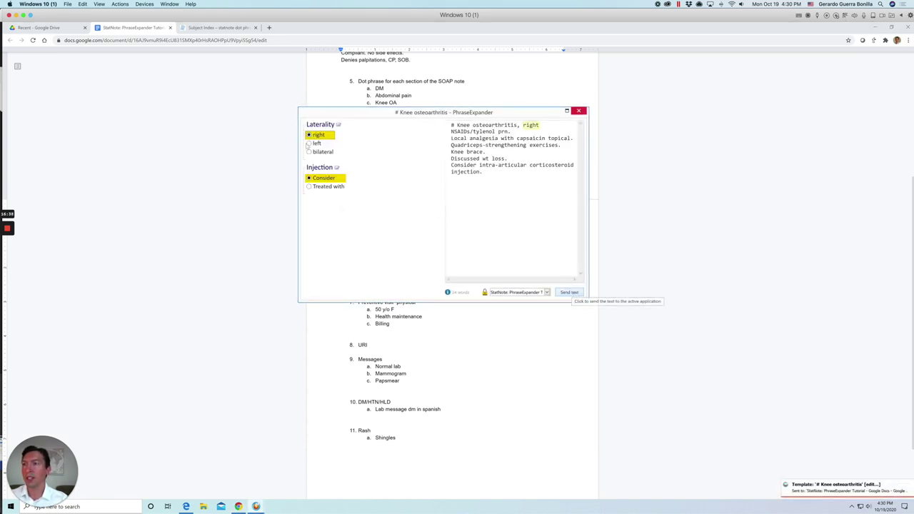
{"action": "left_click", "coordinate": [309, 144]}
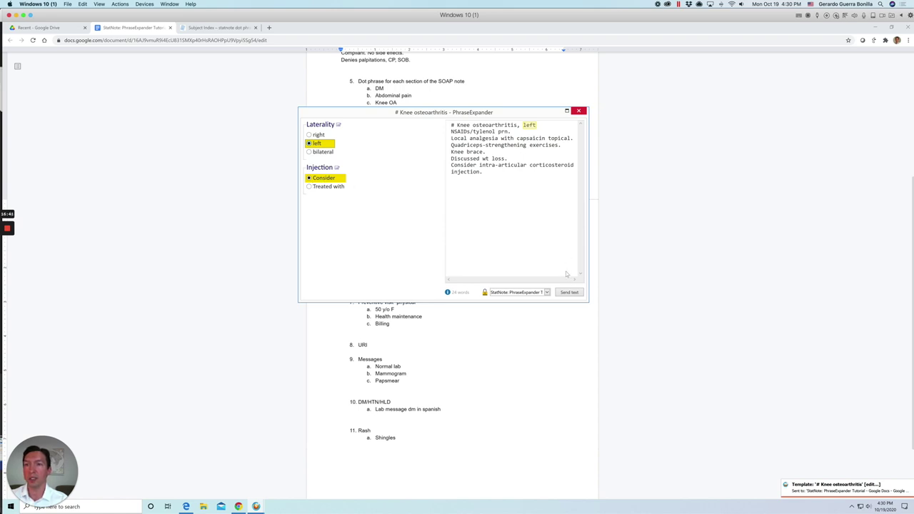
{"action": "left_click", "coordinate": [569, 292]}
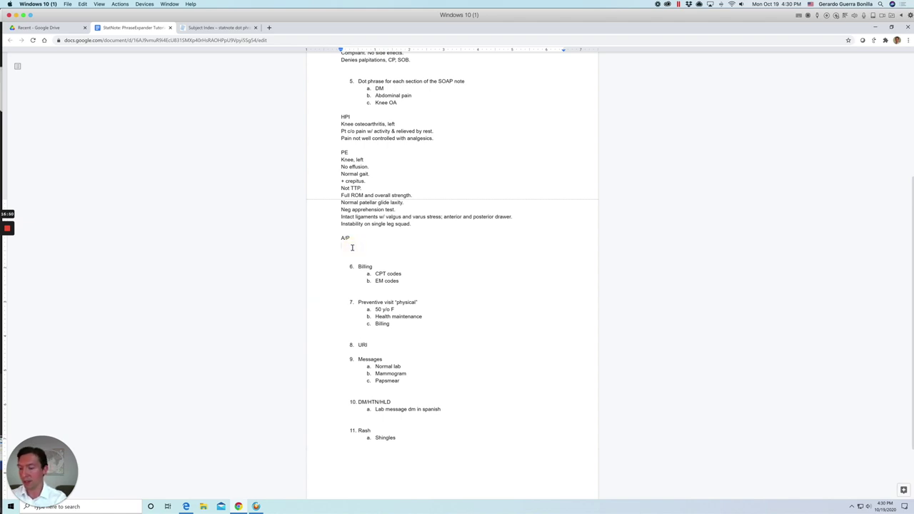
Insert the left knee osteoarthritis plan again under A/P using the 'knee oa' search
{"action": "key", "text": "ctrl+e"}
{"action": "type", "text": "kn"}
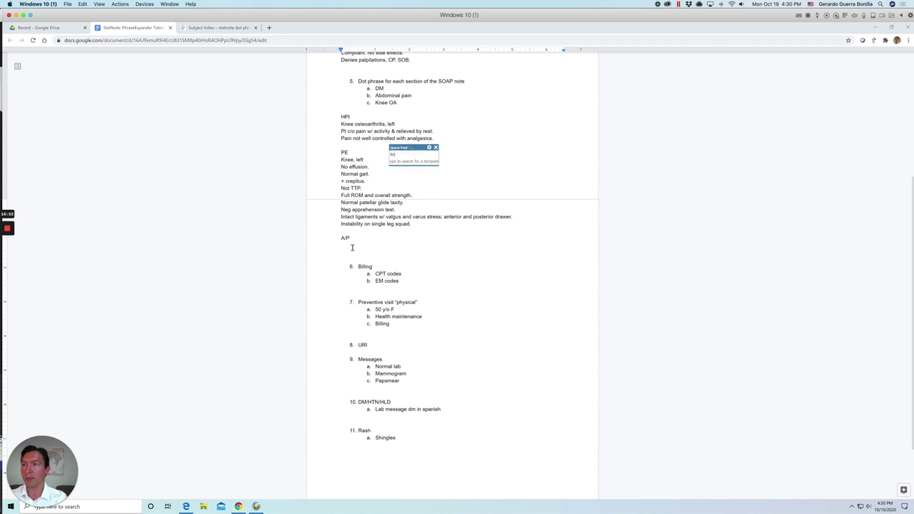
{"action": "type", "text": "ee oa"}
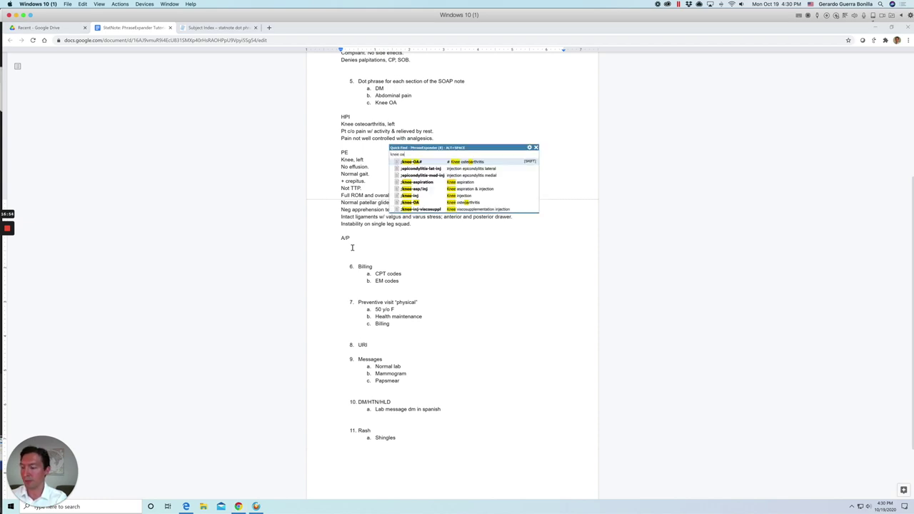
{"action": "key", "text": "Return"}
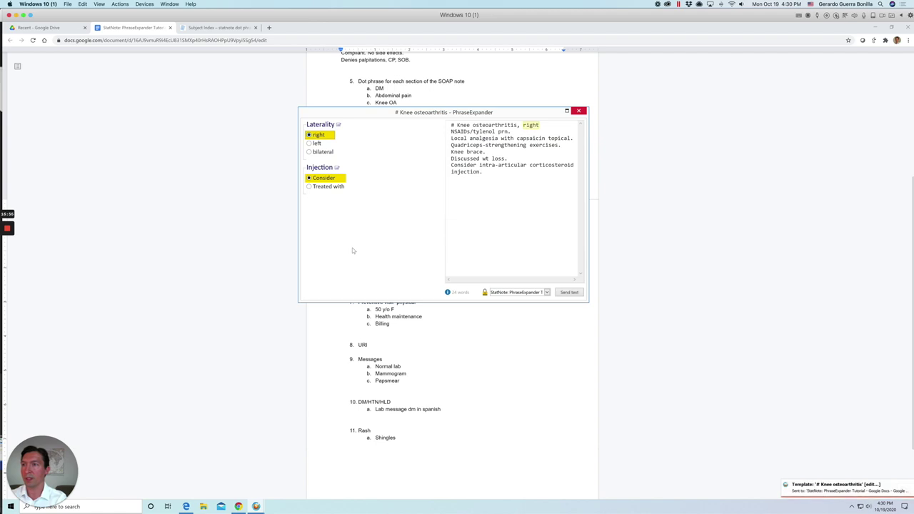
{"action": "left_click", "coordinate": [310, 144]}
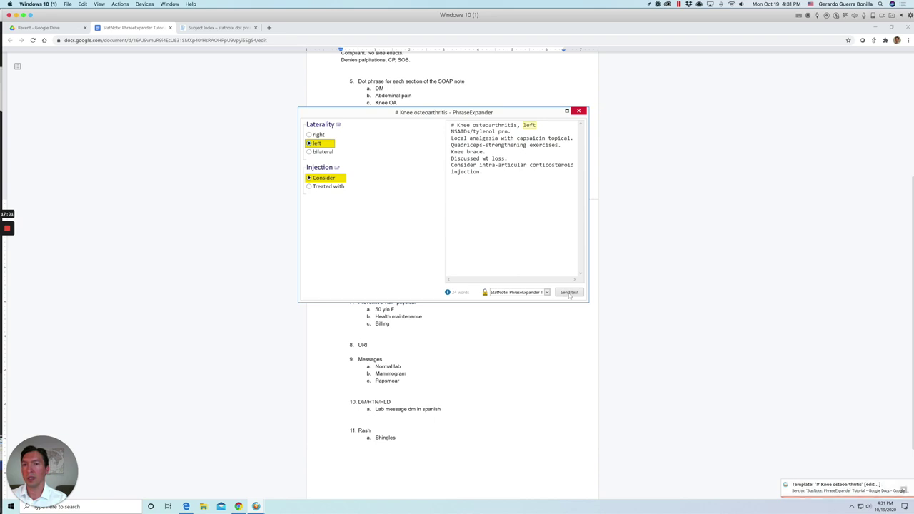
{"action": "left_click", "coordinate": [568, 292]}
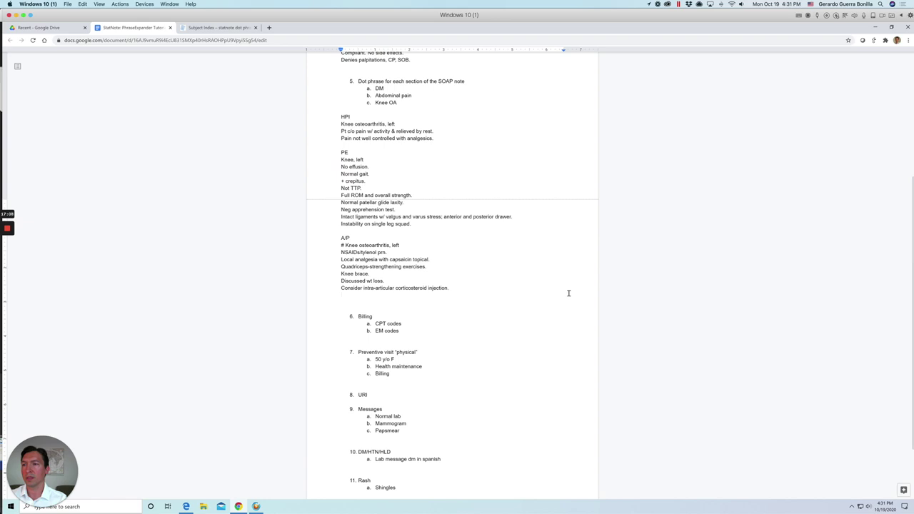
Type a 'Procedure' heading on the empty line below the knee osteoarthritis plan
{"action": "left_click", "coordinate": [363, 296]}
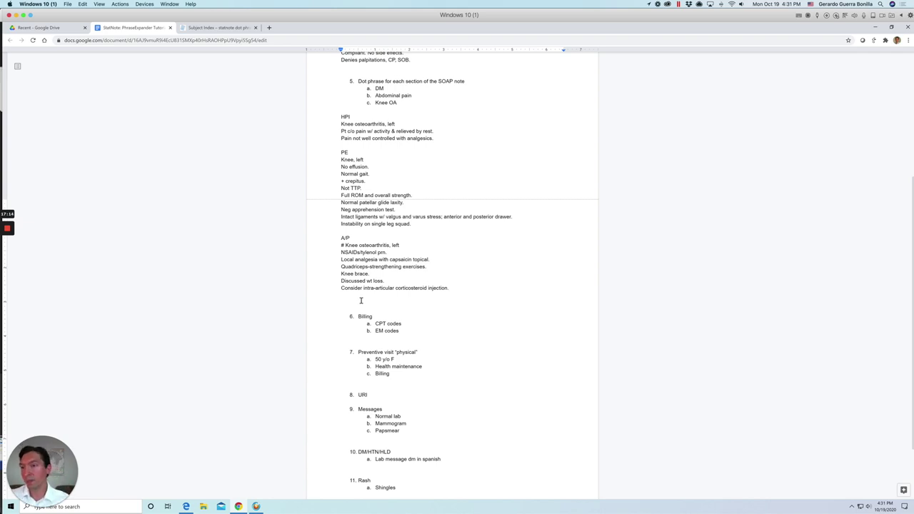
{"action": "scroll", "coordinate": [361, 301], "scroll_direction": "down", "scroll_amount": 3}
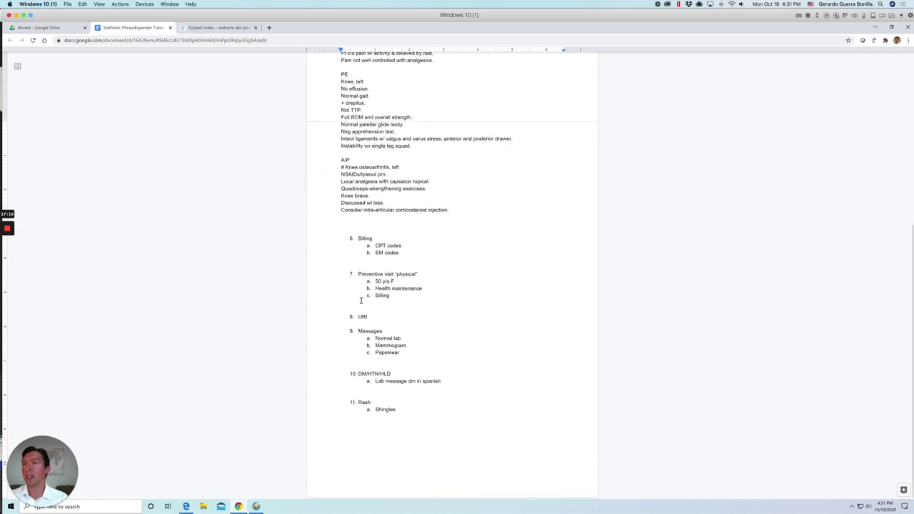
{"action": "double_click", "coordinate": [351, 210]}
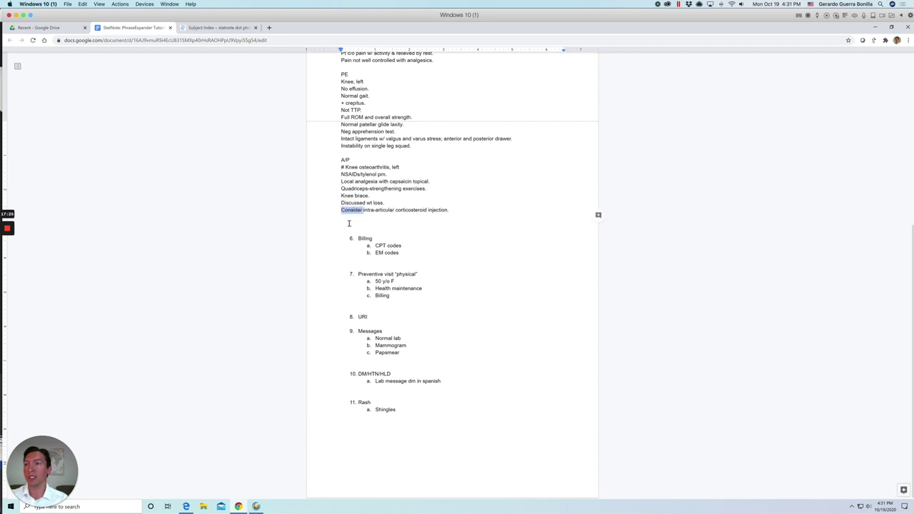
{"action": "left_click", "coordinate": [349, 223]}
{"action": "type", "text": "Pa"}
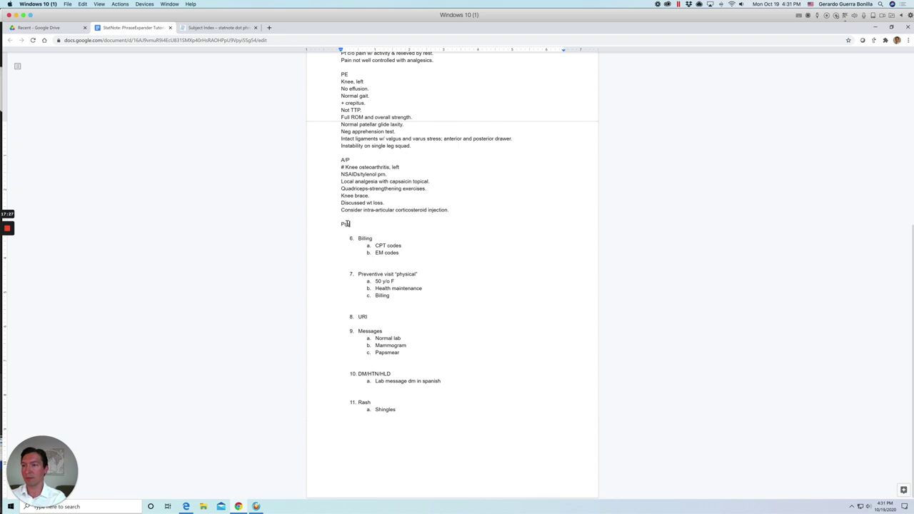
{"action": "type", "text": "ocedure"}
{"action": "key", "text": "Return"}
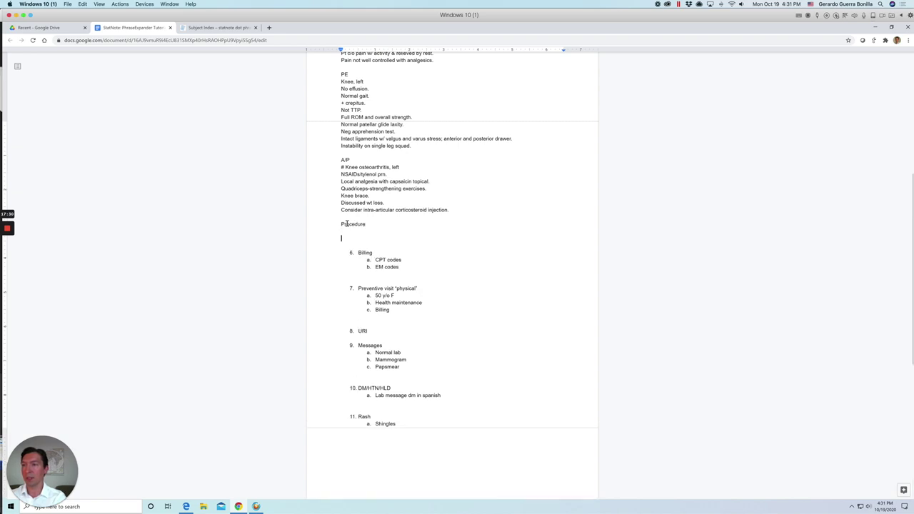
{"action": "key", "text": "BackSpace"}
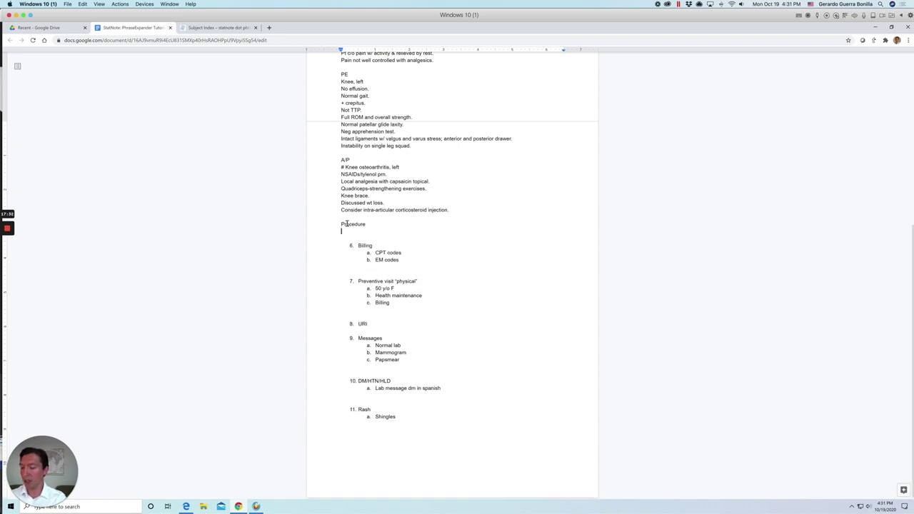
{"action": "key", "text": "ctrl+space"}
Insert the left knee steroid injection note via 'knee inj', then add a blank line below EM codes
{"action": "type", "text": "knee inj"}
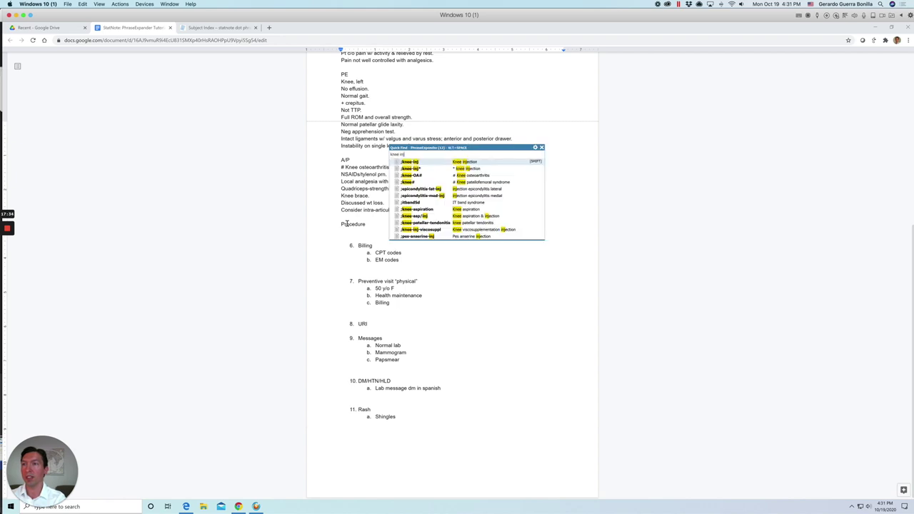
{"action": "key", "text": "Return"}
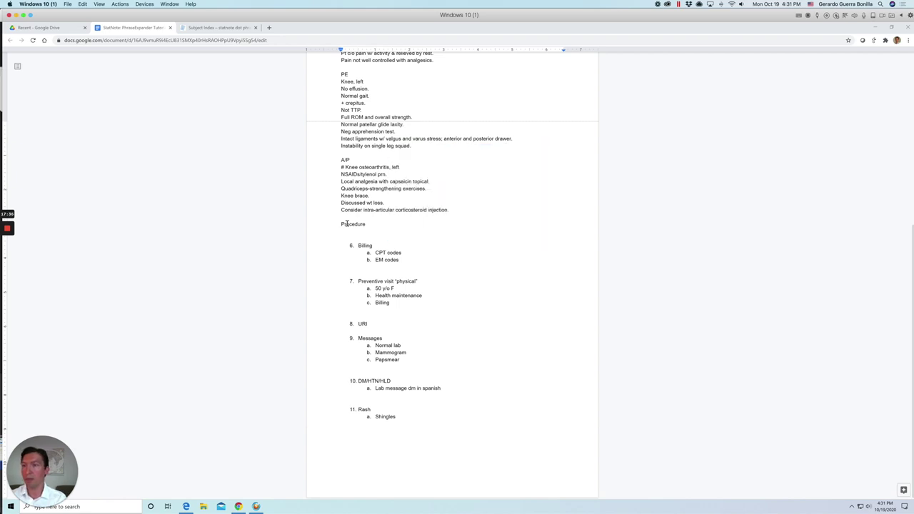
{"action": "left_click", "coordinate": [309, 143]}
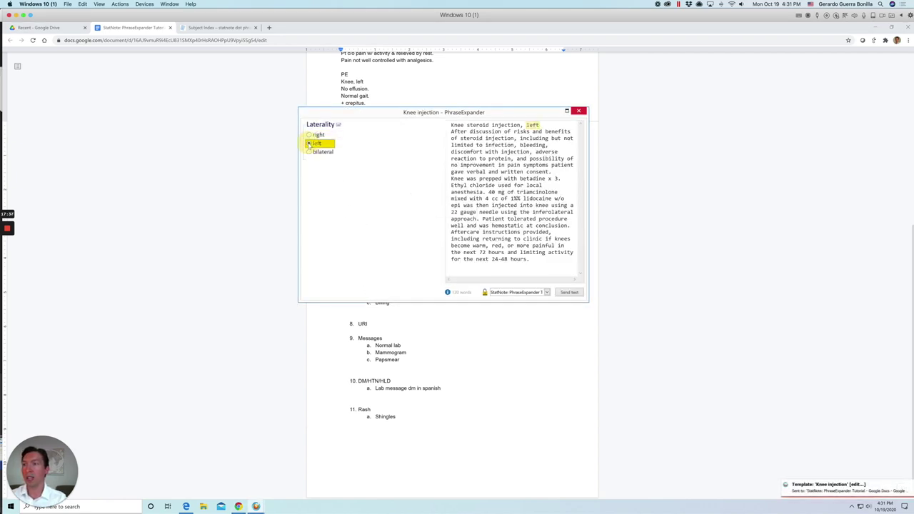
{"action": "left_click", "coordinate": [569, 292]}
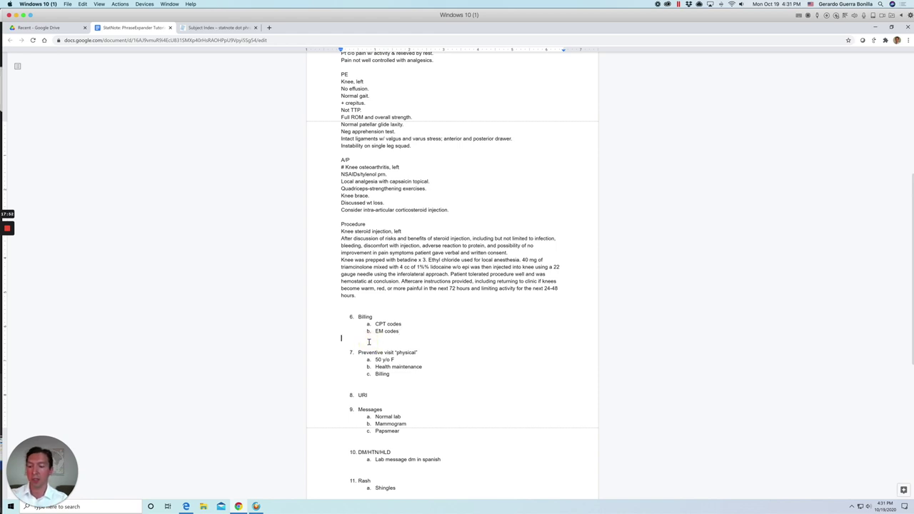
{"action": "key", "text": "Return"}
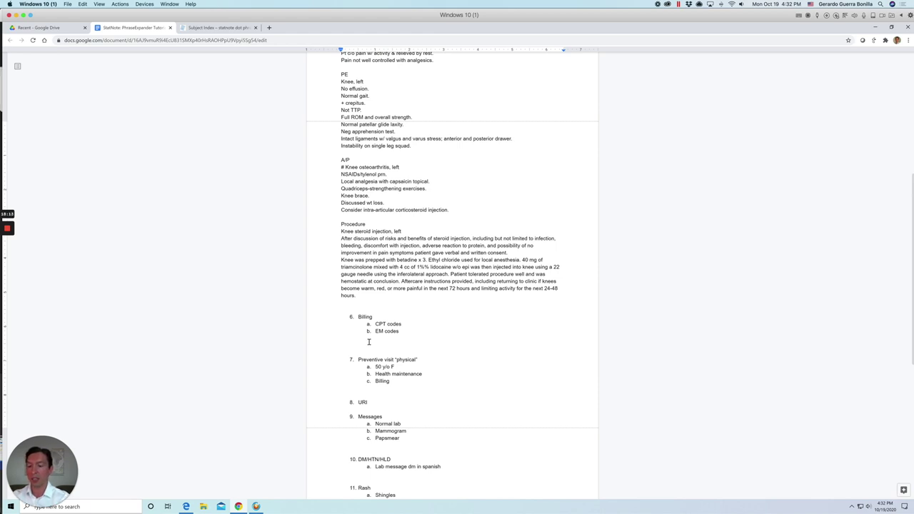
Insert the knee injection billing code 20610 from the '* knee injection' template
{"action": "key", "text": "ctrl+space"}
{"action": "type", "text": "knee"}
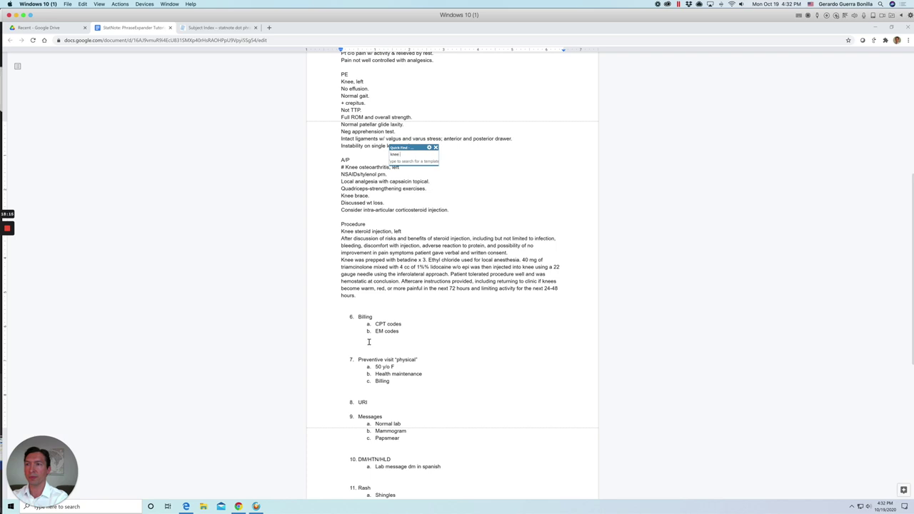
{"action": "key", "text": "Up"}
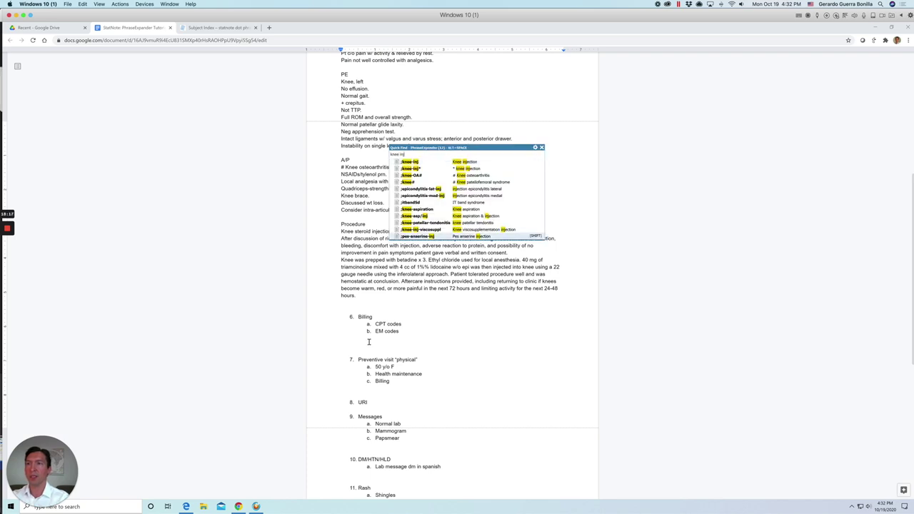
{"action": "key", "text": "Down"}
{"action": "key", "text": "Down"}
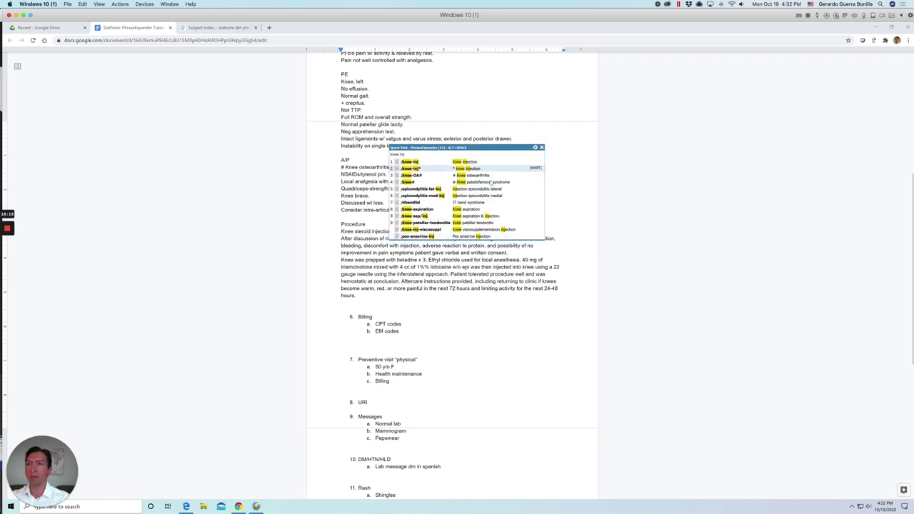
{"action": "key", "text": "Return"}
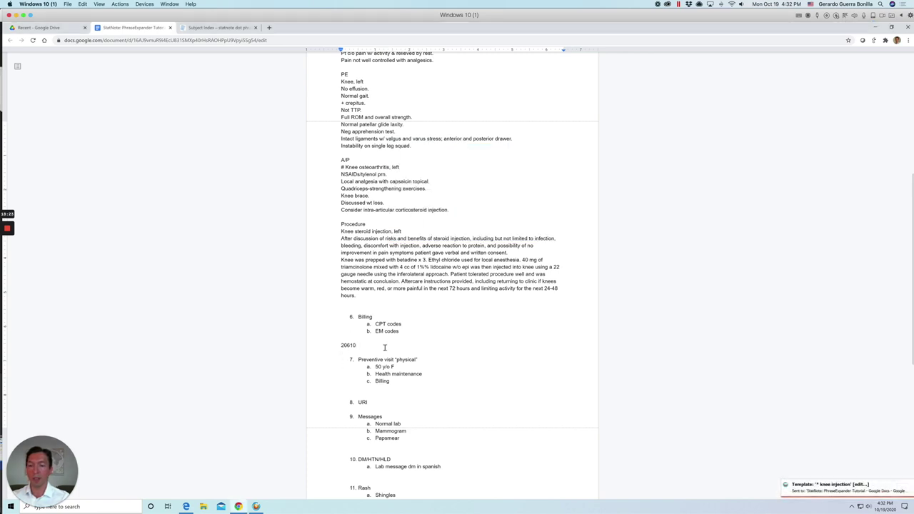
{"action": "key", "text": "Return"}
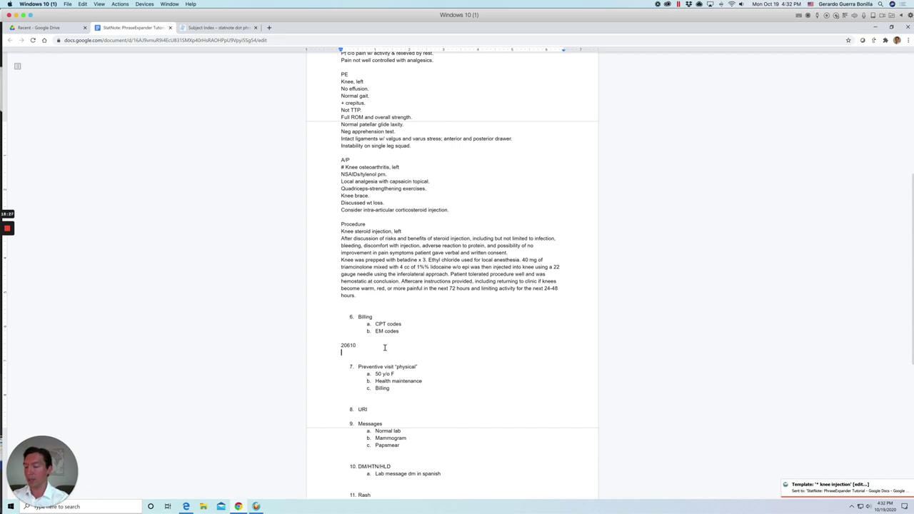
Add the low 15-minute established office visit code 99213 from the 'em-offic' template
{"action": "key", "text": "ctrl+space"}
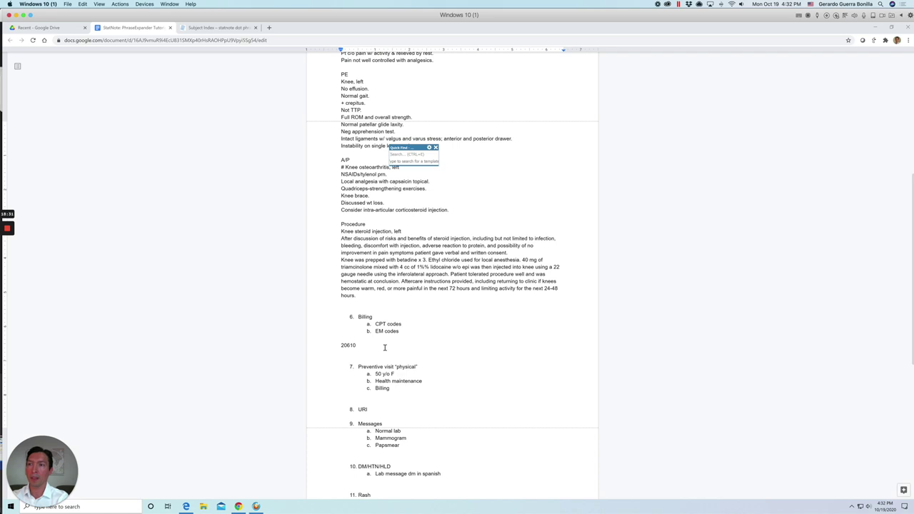
{"action": "type", "text": "em"}
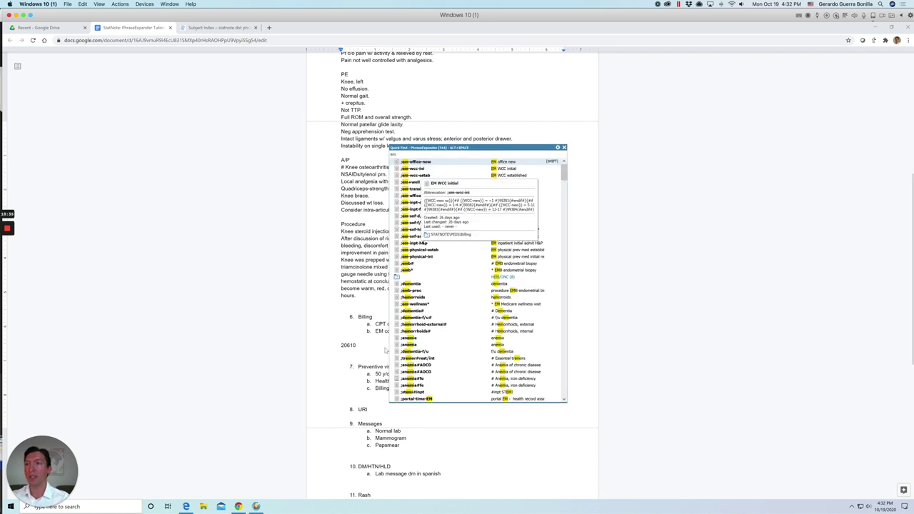
{"action": "type", "text": "-off"}
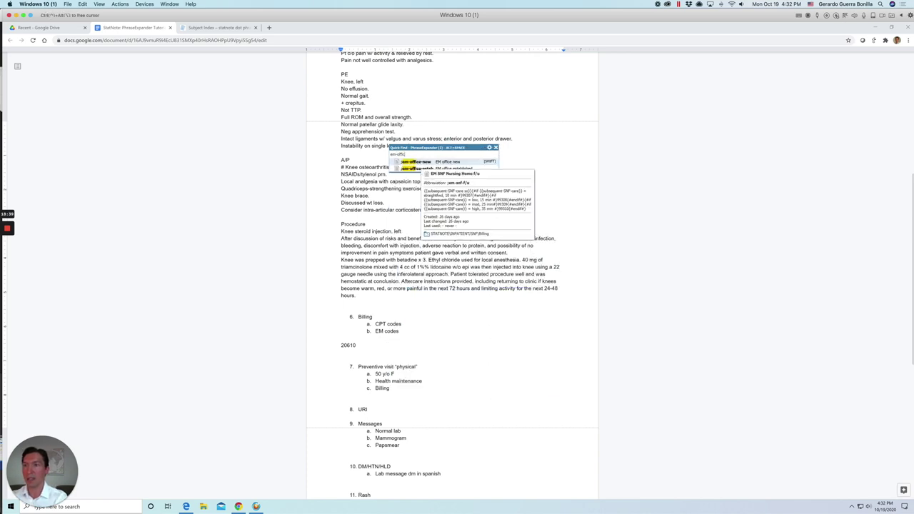
{"action": "type", "text": "ic"}
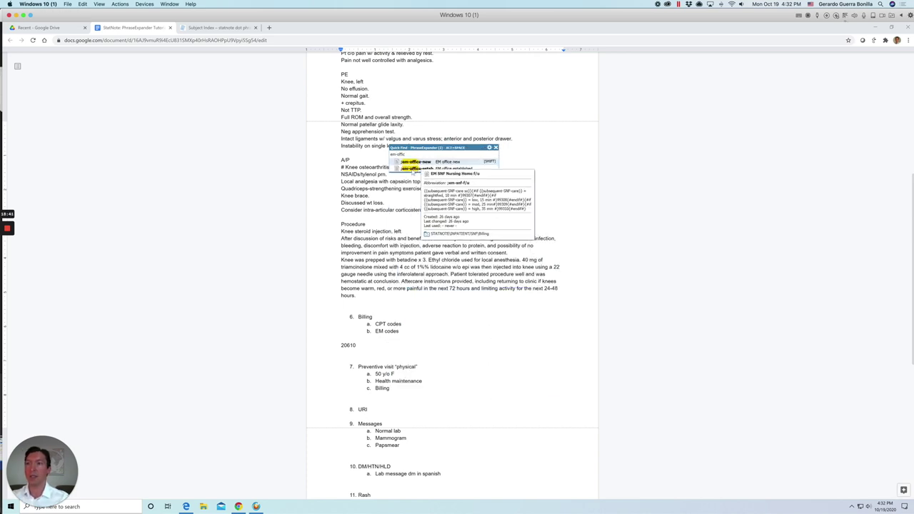
{"action": "left_click", "coordinate": [413, 171]}
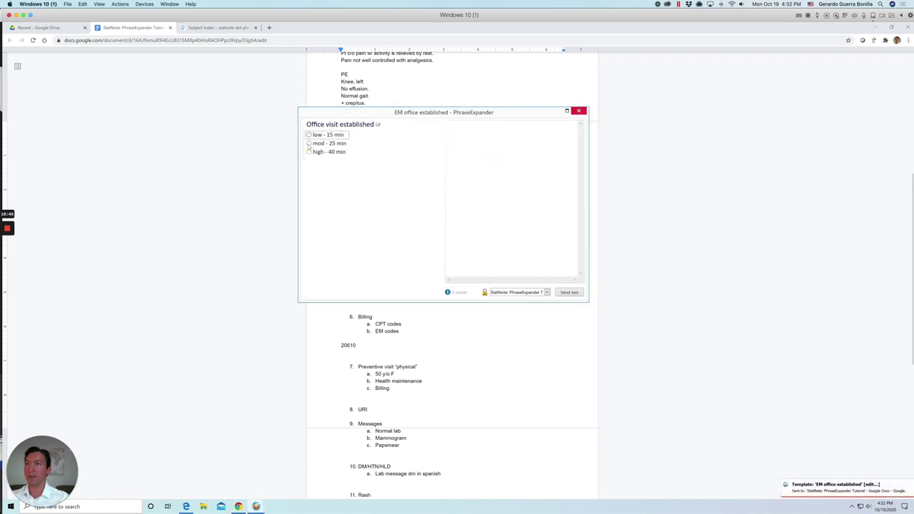
{"action": "left_click", "coordinate": [309, 143]}
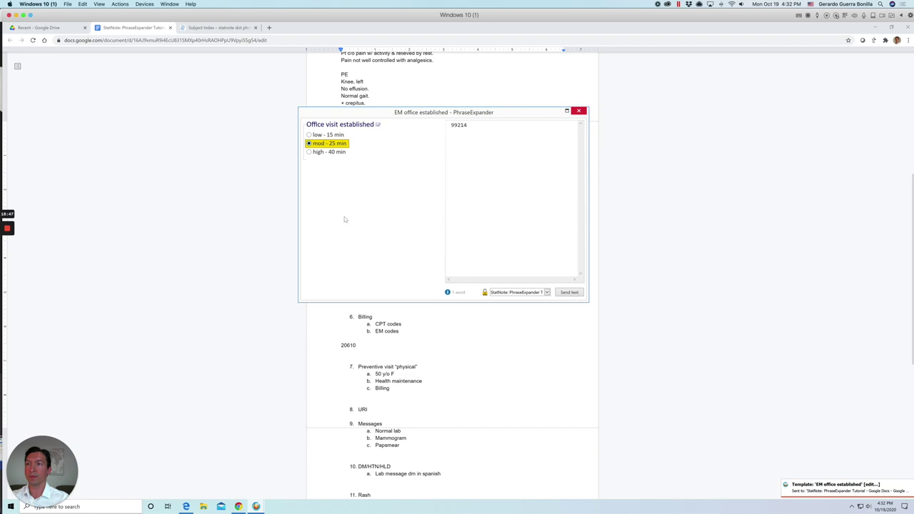
{"action": "left_click", "coordinate": [310, 135]}
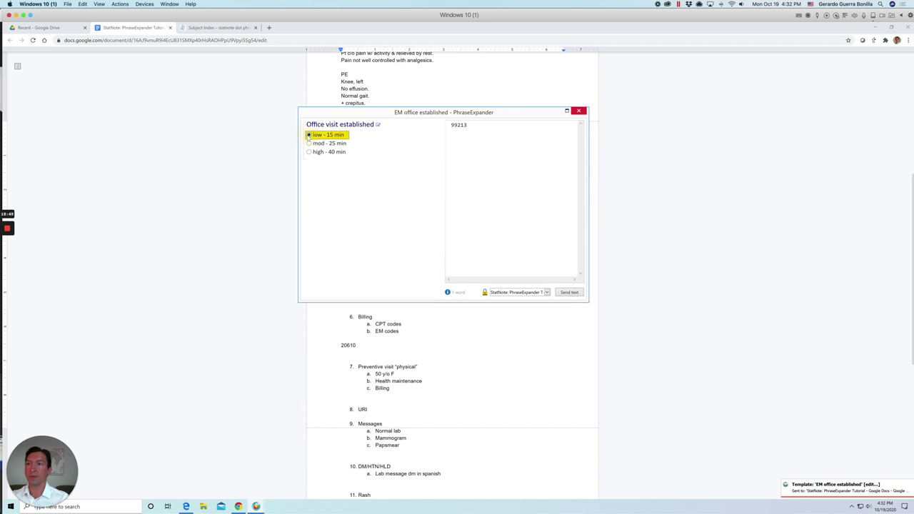
{"action": "left_click", "coordinate": [570, 293]}
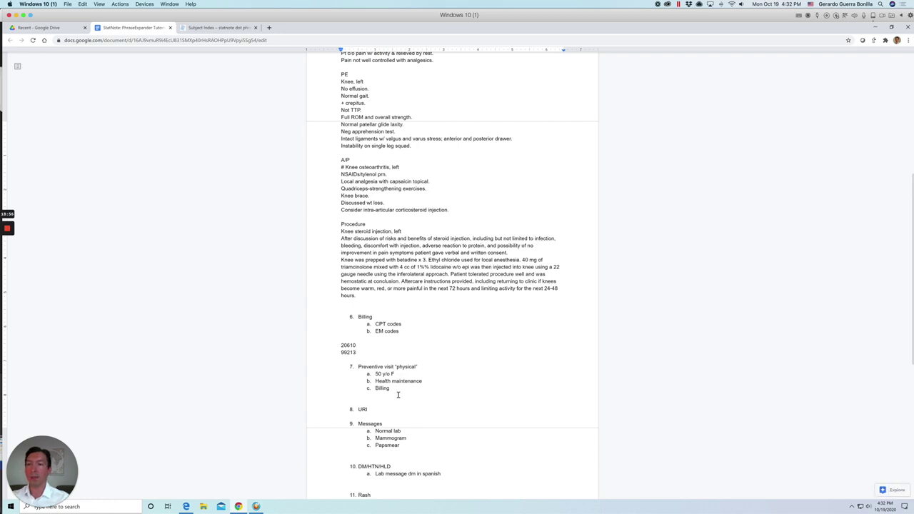
Type an HPI heading on the empty line below the Billing items
{"action": "scroll", "coordinate": [398, 395], "scroll_direction": "down", "scroll_amount": 3}
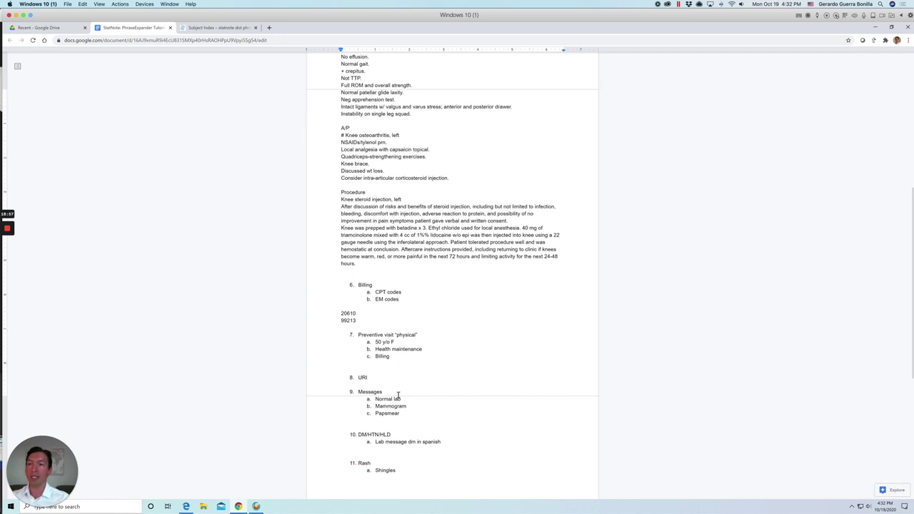
{"action": "left_click", "coordinate": [365, 352]}
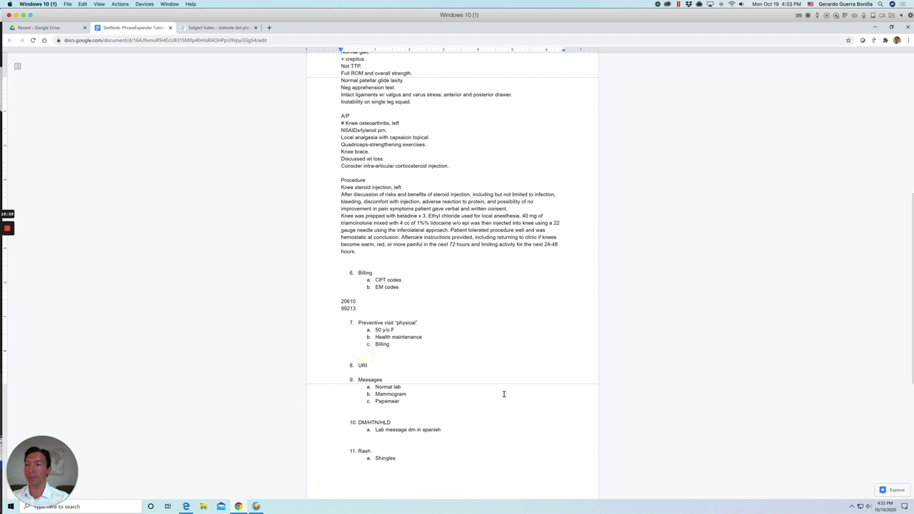
{"action": "scroll", "coordinate": [503, 394], "scroll_direction": "down", "scroll_amount": 10}
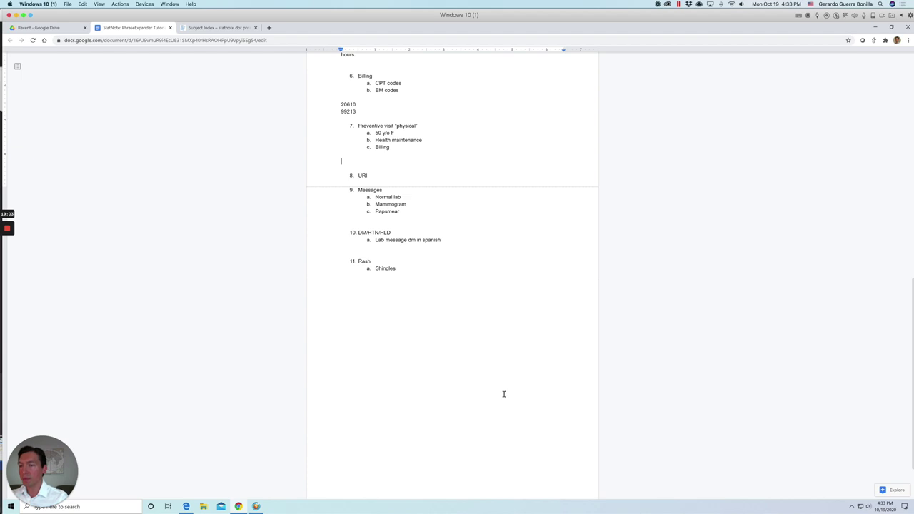
{"action": "type", "text": "HPI"}
{"action": "key", "text": "Return"}
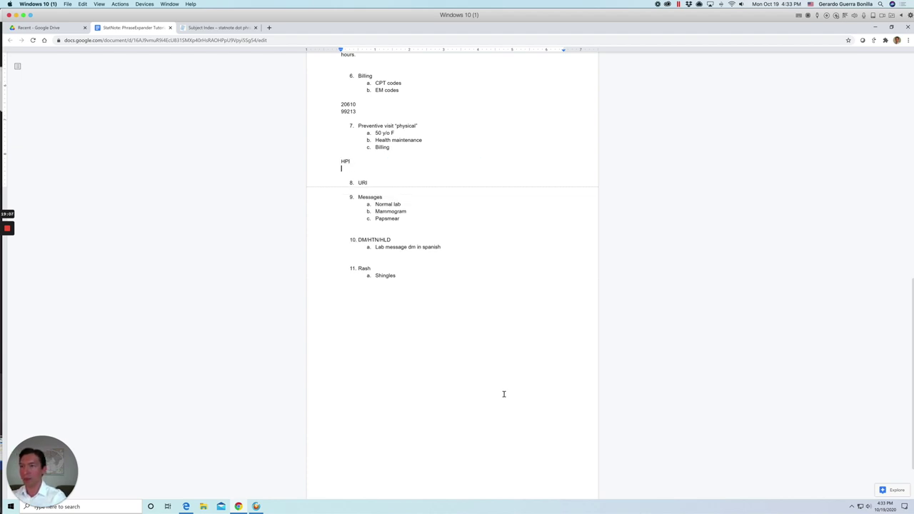
Open the ;physical 'Physical - Preventive care visit' template form
{"action": "key", "text": "alt+space"}
{"action": "type", "text": "physical"}
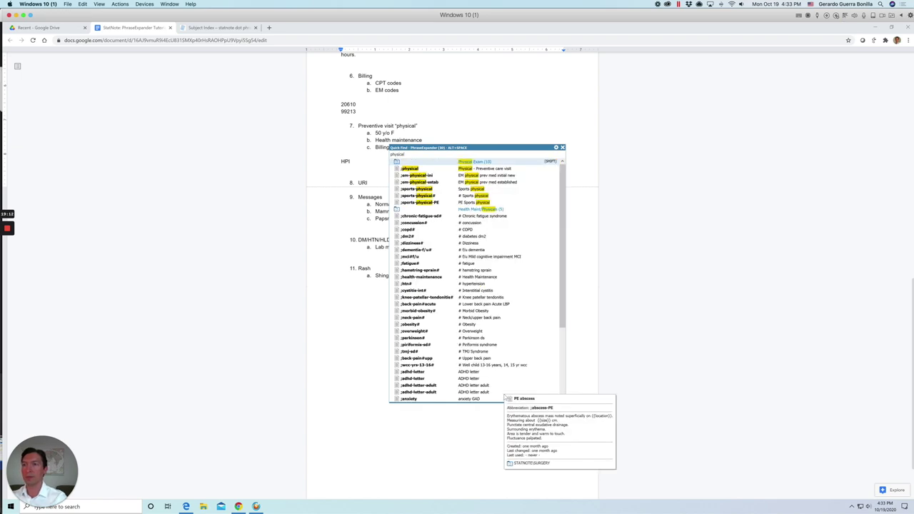
{"action": "key", "text": "Down"}
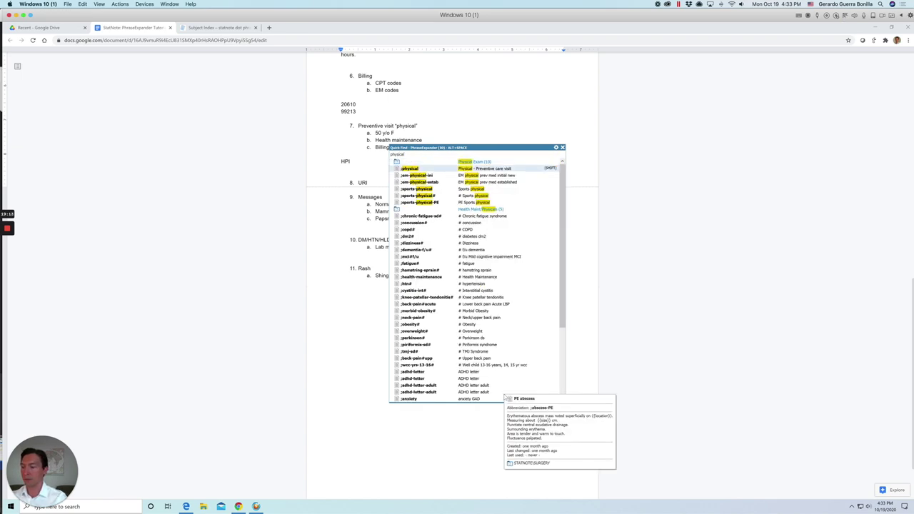
{"action": "key", "text": "Return"}
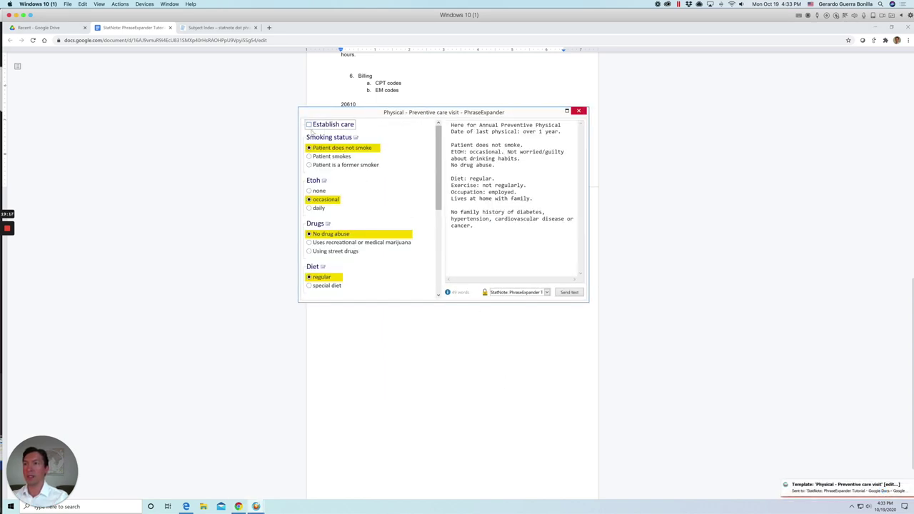
Mark the visit as establishing care, alcohol none, exercise regularly, and occupation 'nurse'
{"action": "left_click", "coordinate": [310, 125]}
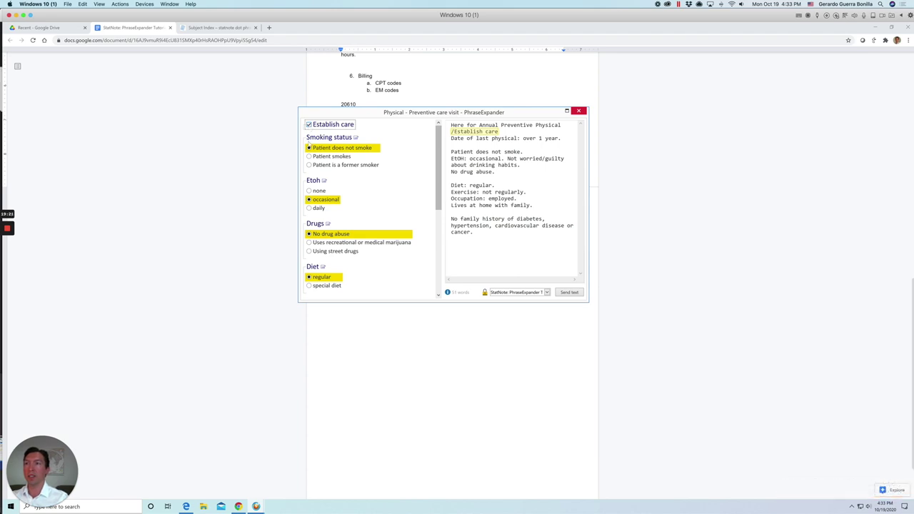
{"action": "left_click", "coordinate": [310, 190]}
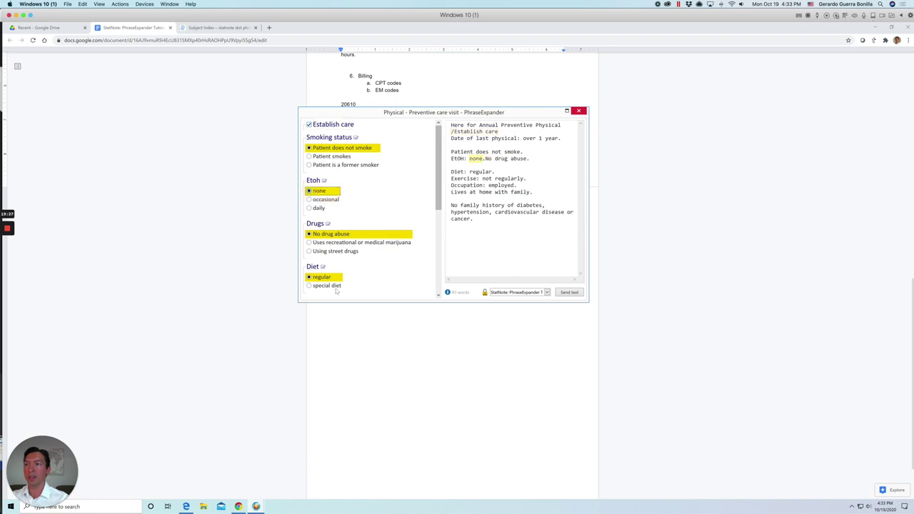
{"action": "scroll", "coordinate": [325, 290], "scroll_direction": "down", "scroll_amount": 3}
{"action": "scroll", "coordinate": [323, 290], "scroll_direction": "down", "scroll_amount": 1}
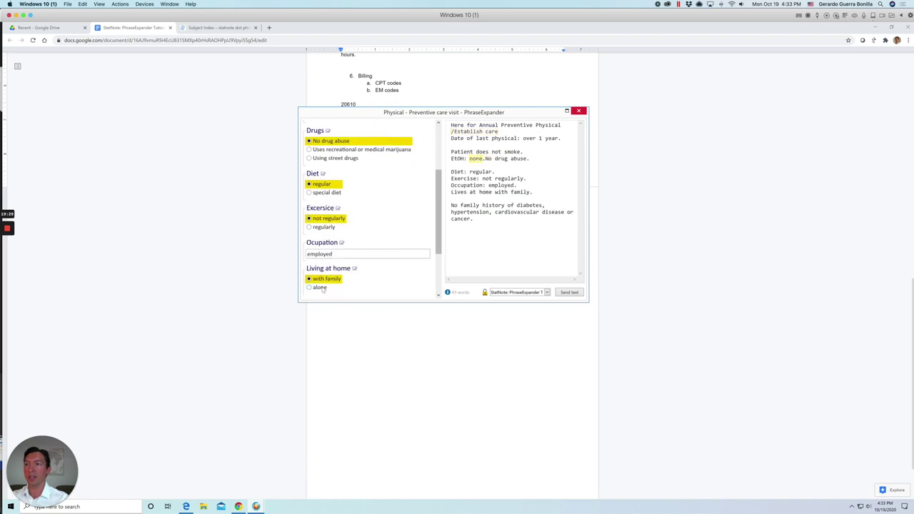
{"action": "left_click", "coordinate": [312, 228]}
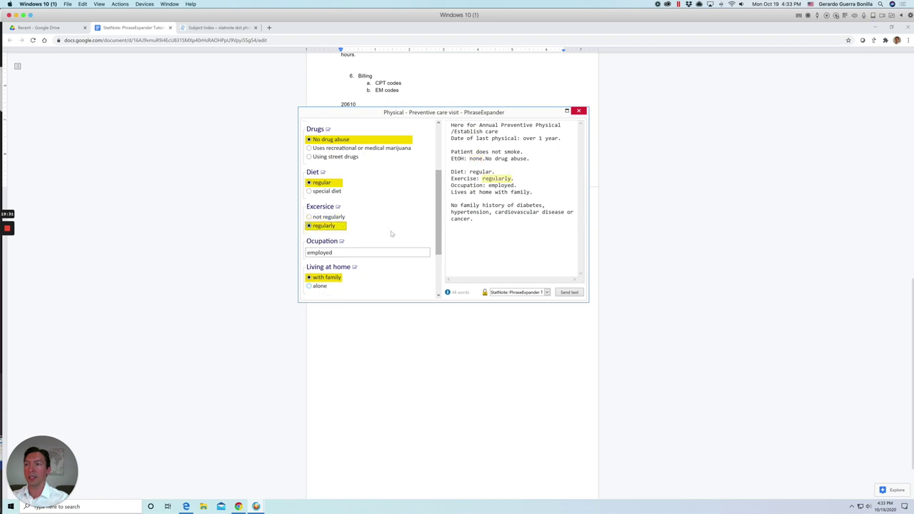
{"action": "scroll", "coordinate": [391, 234], "scroll_direction": "down", "scroll_amount": 1}
{"action": "double_click", "coordinate": [327, 215]}
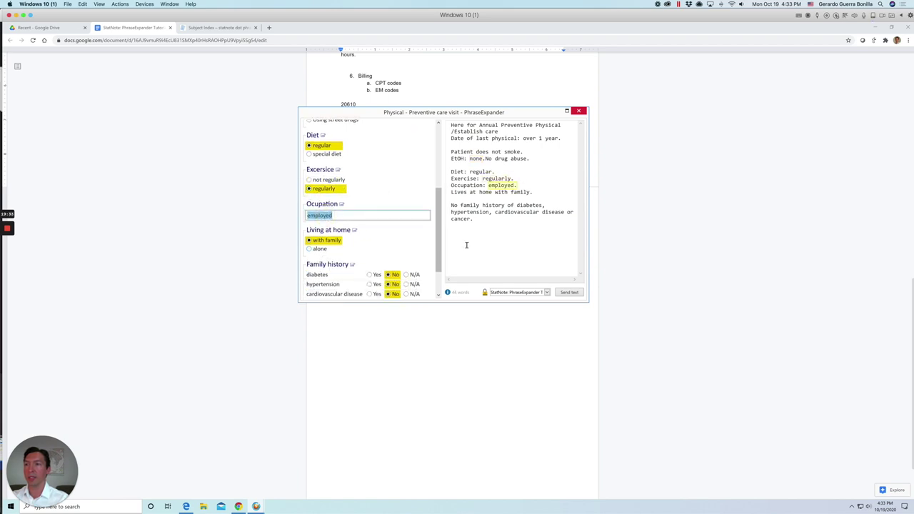
{"action": "type", "text": "nurse"}
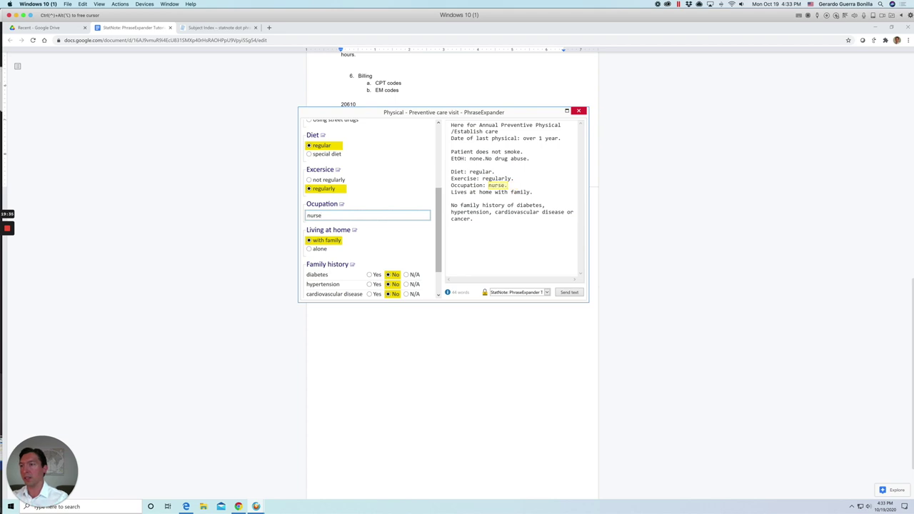
Extend the living-at-home answer with '. husband and 2 kids'
{"action": "scroll", "coordinate": [355, 247], "scroll_direction": "down", "scroll_amount": 1}
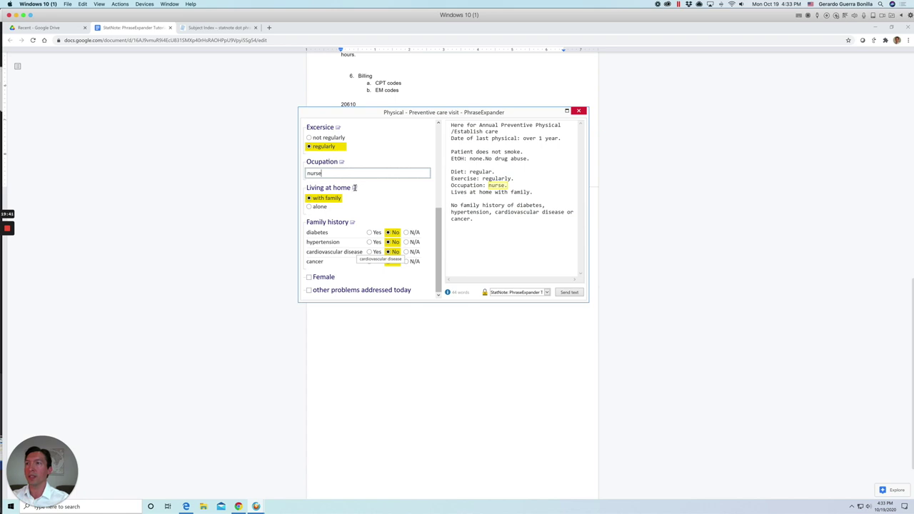
{"action": "left_click", "coordinate": [354, 187]}
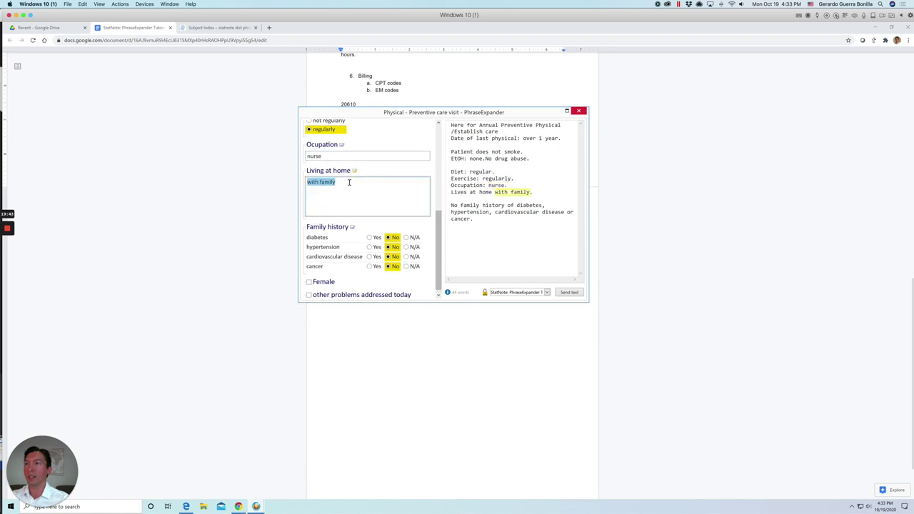
{"action": "left_click", "coordinate": [349, 182]}
{"action": "type", "text": ". hu"}
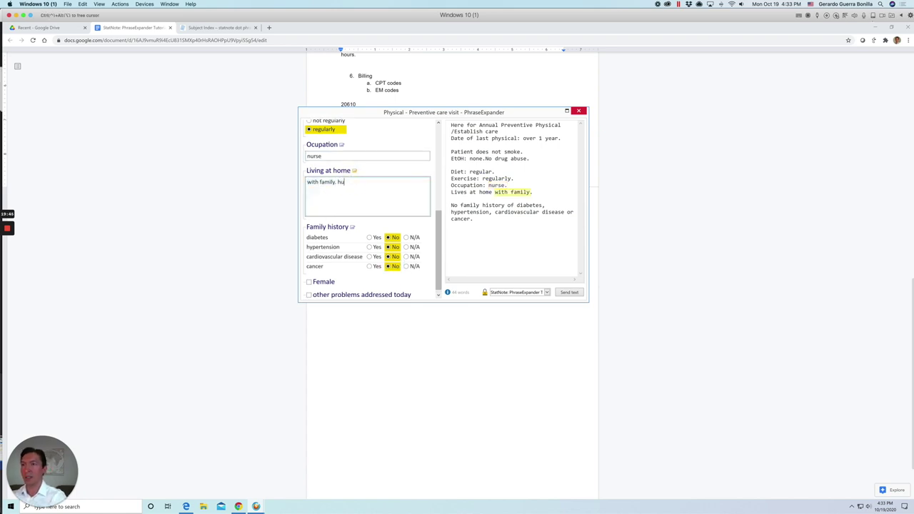
{"action": "type", "text": "sband and 2 k"}
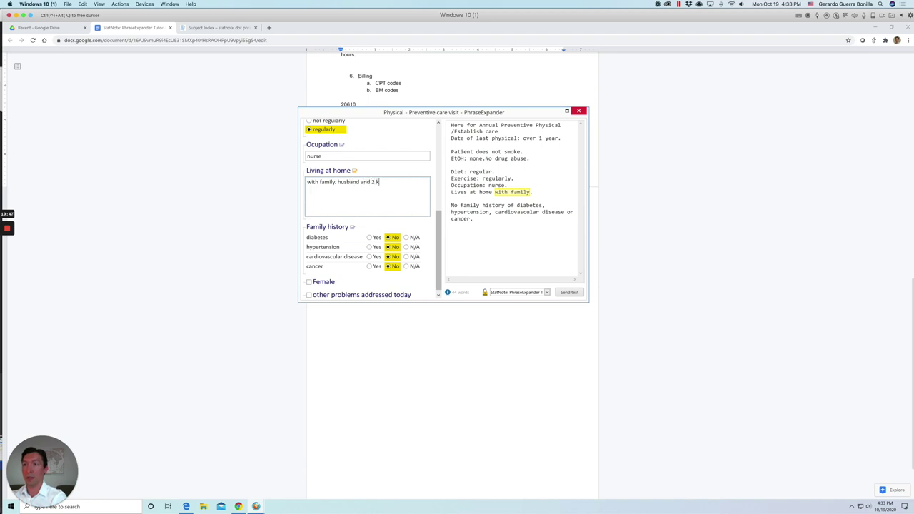
{"action": "type", "text": "ids"}
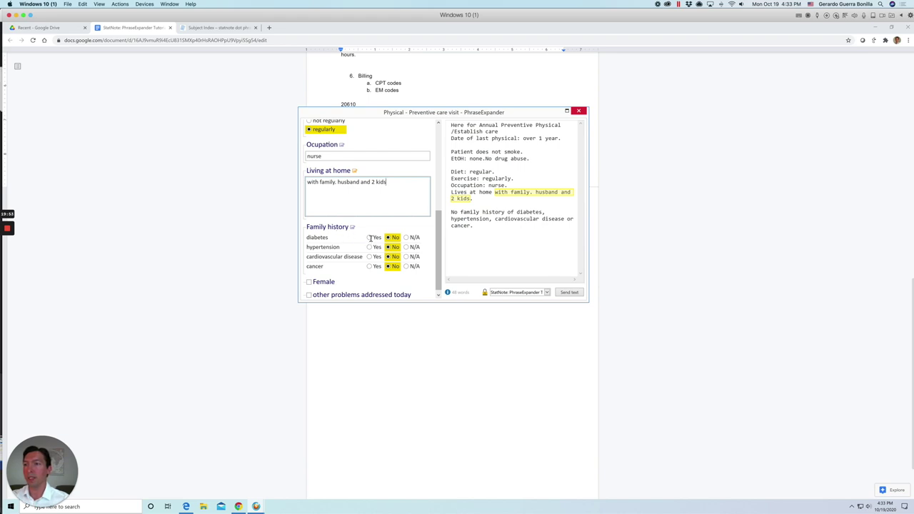
Set family history of diabetes, hypertension and cancer to Yes, adding '(mother breast cancer)'
{"action": "left_click", "coordinate": [370, 237]}
{"action": "left_click", "coordinate": [370, 247]}
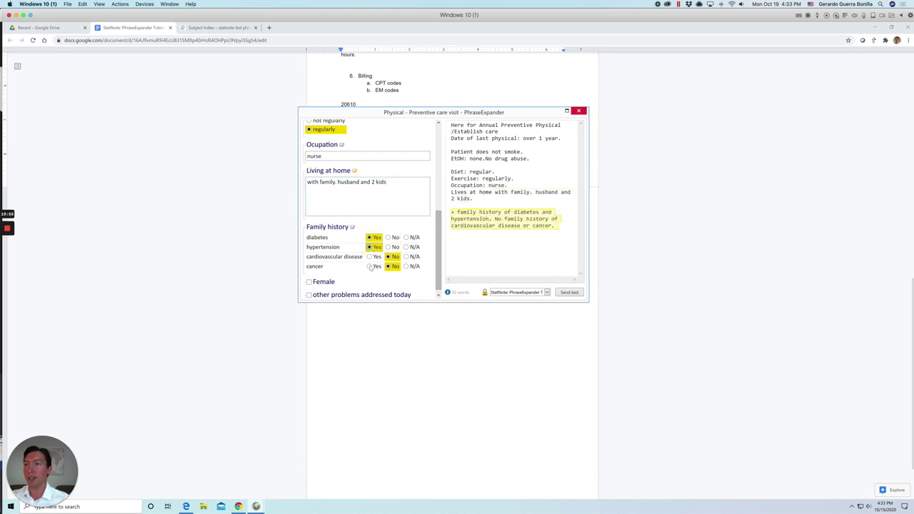
{"action": "left_click", "coordinate": [370, 267]}
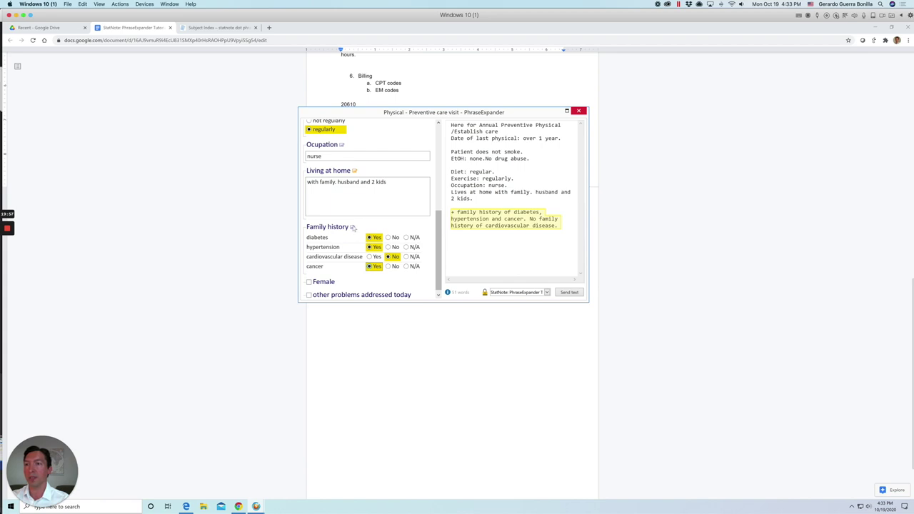
{"action": "left_click", "coordinate": [352, 228]}
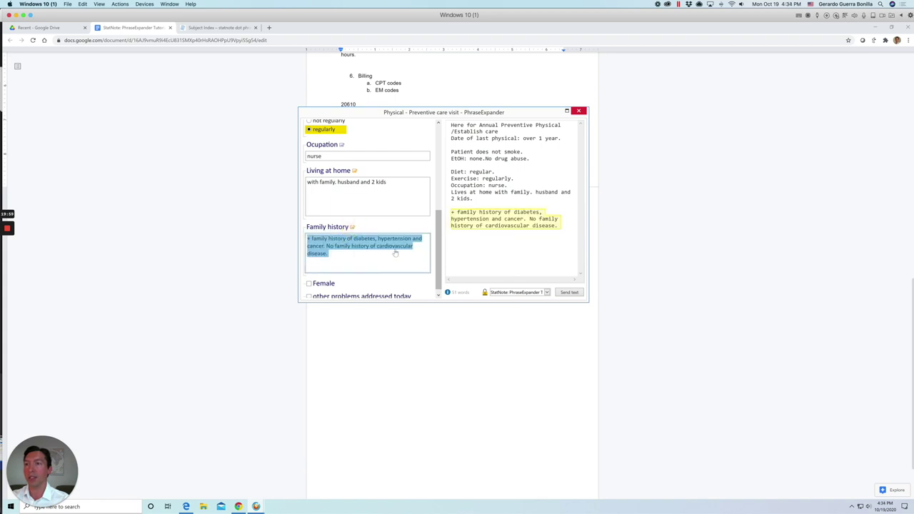
{"action": "left_click", "coordinate": [325, 248]}
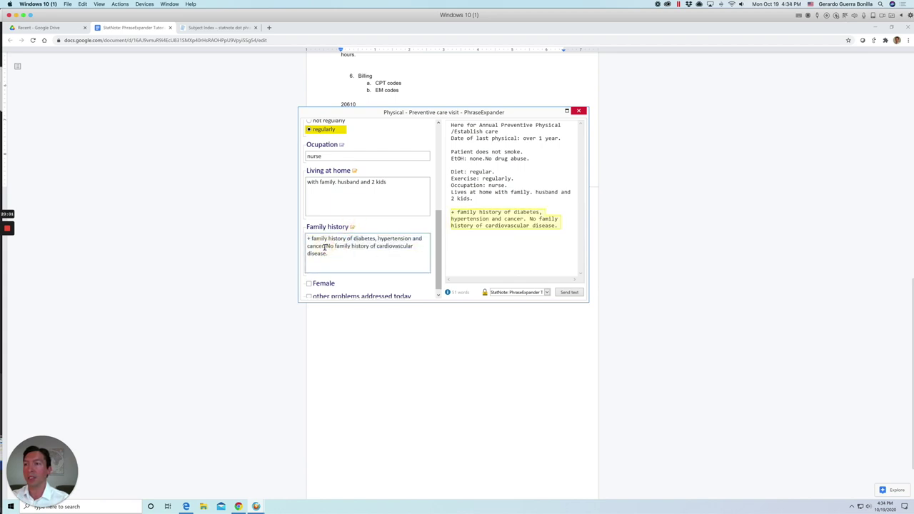
{"action": "left_click", "coordinate": [325, 247]}
{"action": "type", "text": "(moth"}
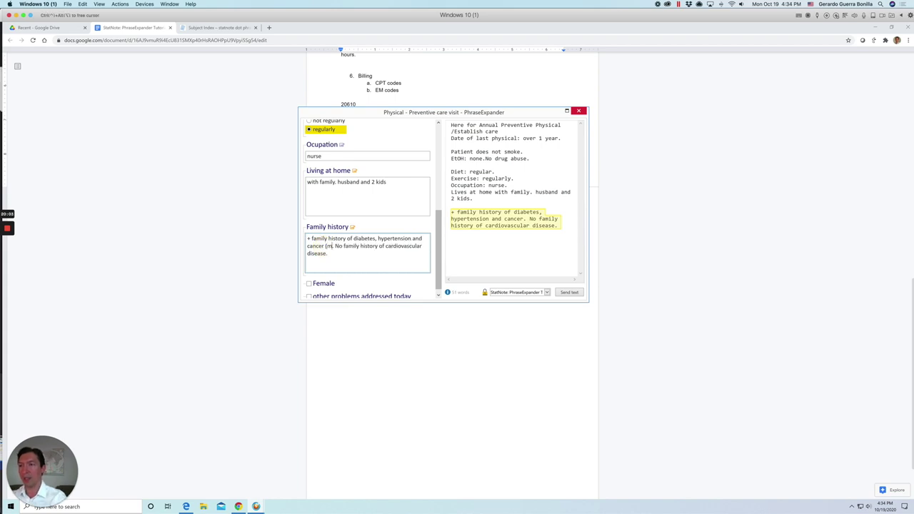
{"action": "type", "text": "er breast"}
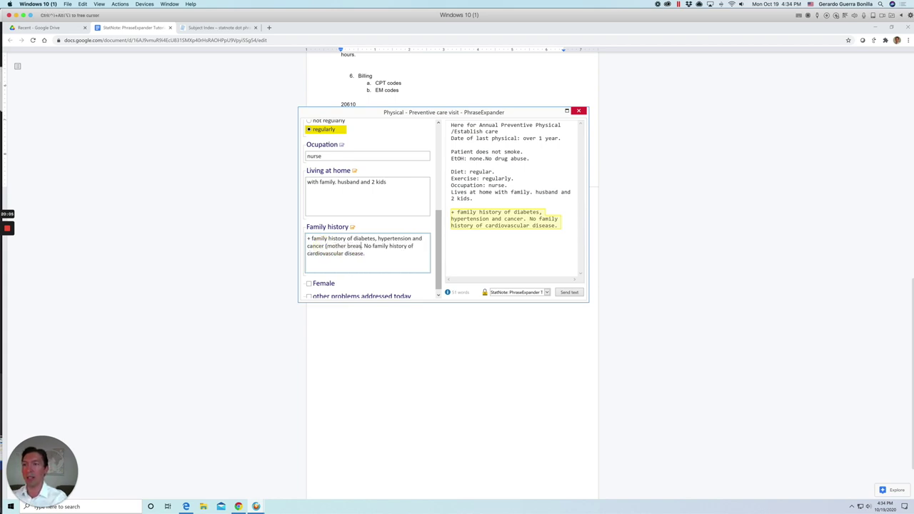
{"action": "type", "text": " cancer)"}
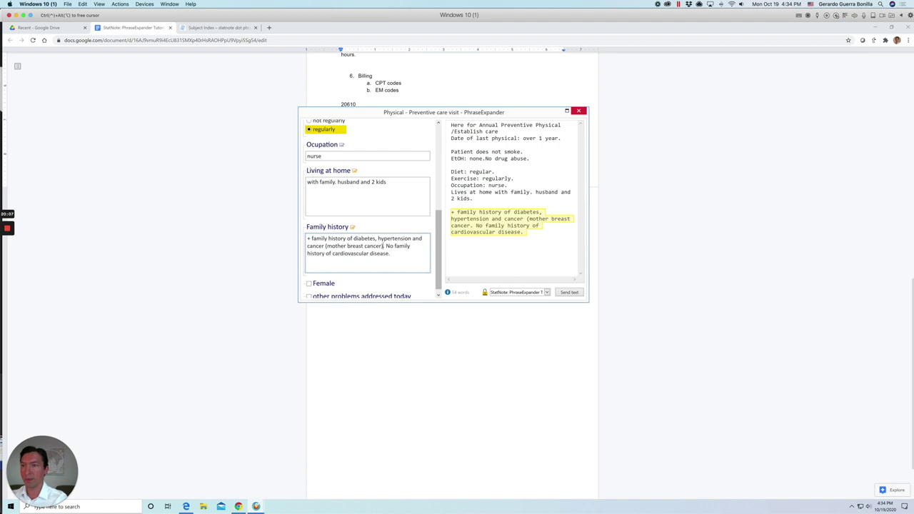
Add the Female well-woman section with IUD as contraception
{"action": "scroll", "coordinate": [329, 255], "scroll_direction": "down", "scroll_amount": 1}
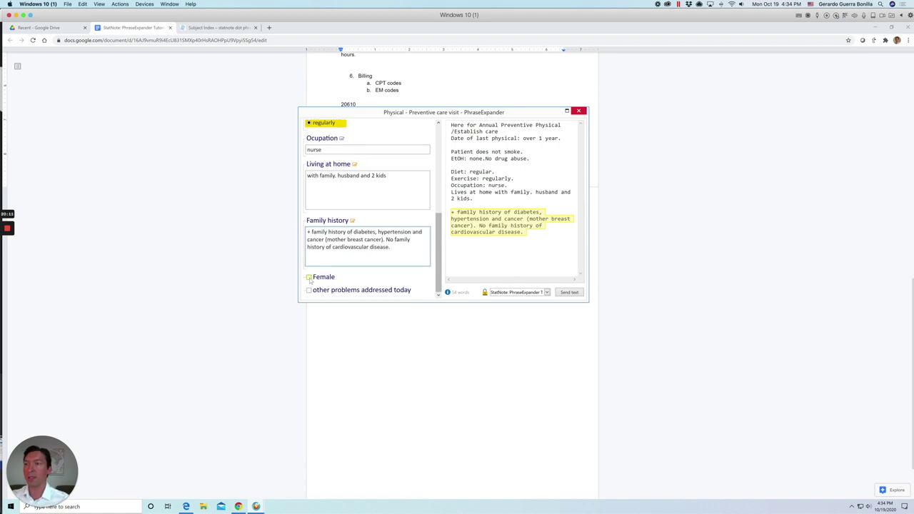
{"action": "left_click", "coordinate": [309, 277]}
{"action": "scroll", "coordinate": [386, 266], "scroll_direction": "down", "scroll_amount": 3}
{"action": "scroll", "coordinate": [385, 266], "scroll_direction": "down", "scroll_amount": 1}
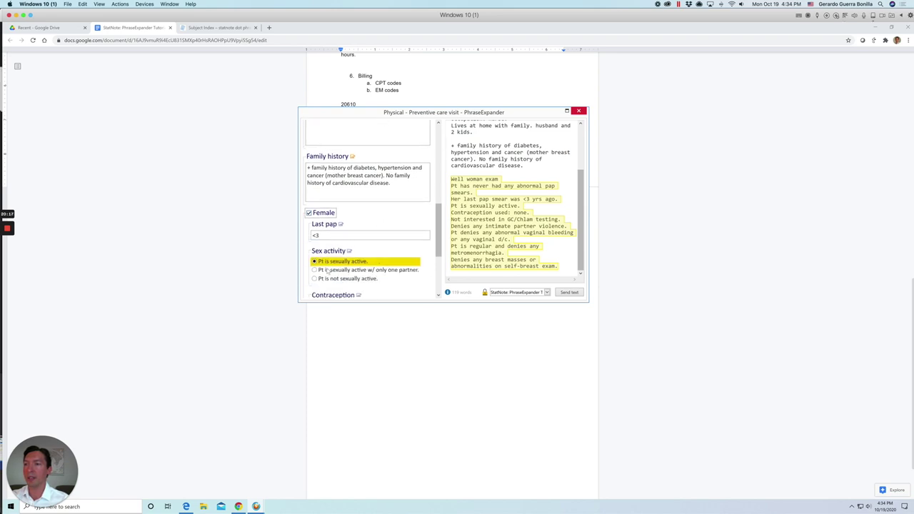
{"action": "scroll", "coordinate": [326, 270], "scroll_direction": "down", "scroll_amount": 3}
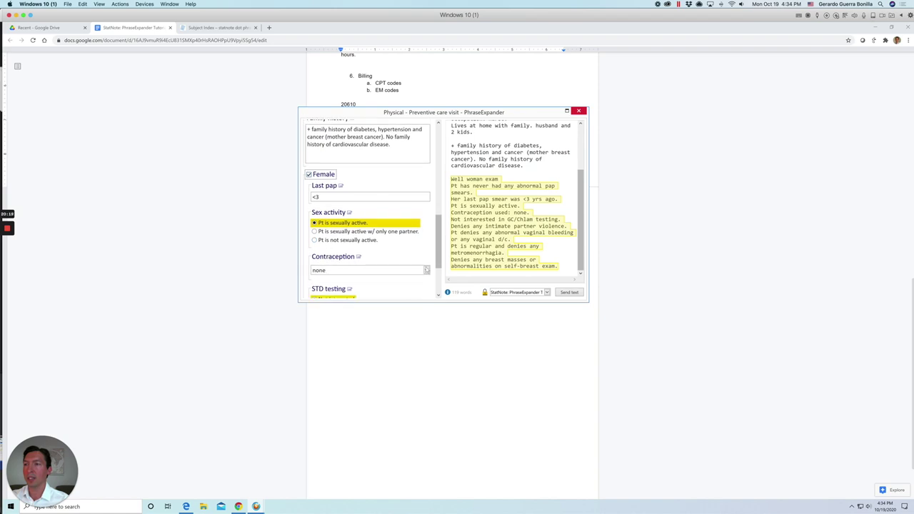
{"action": "left_click", "coordinate": [426, 270]}
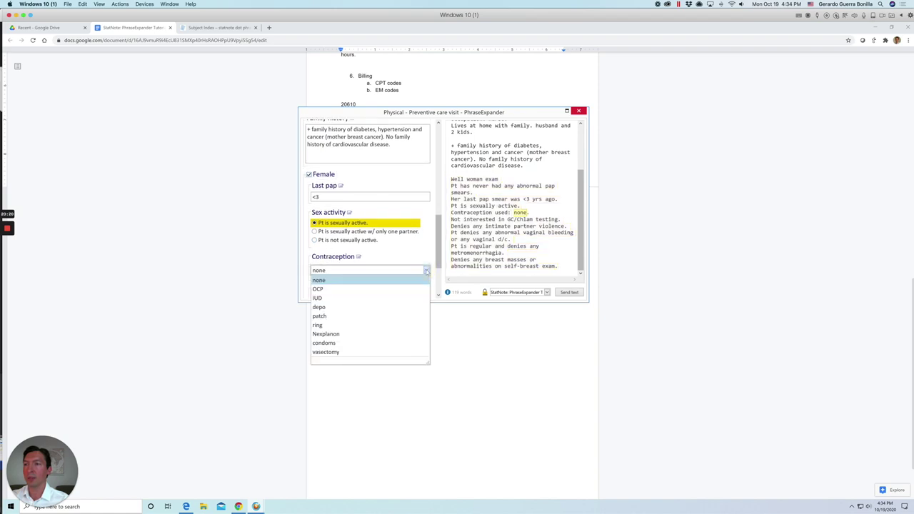
{"action": "left_click", "coordinate": [318, 299]}
Leave the other problems section out and insert the completed preventive note into the document
{"action": "scroll", "coordinate": [390, 286], "scroll_direction": "down", "scroll_amount": 1}
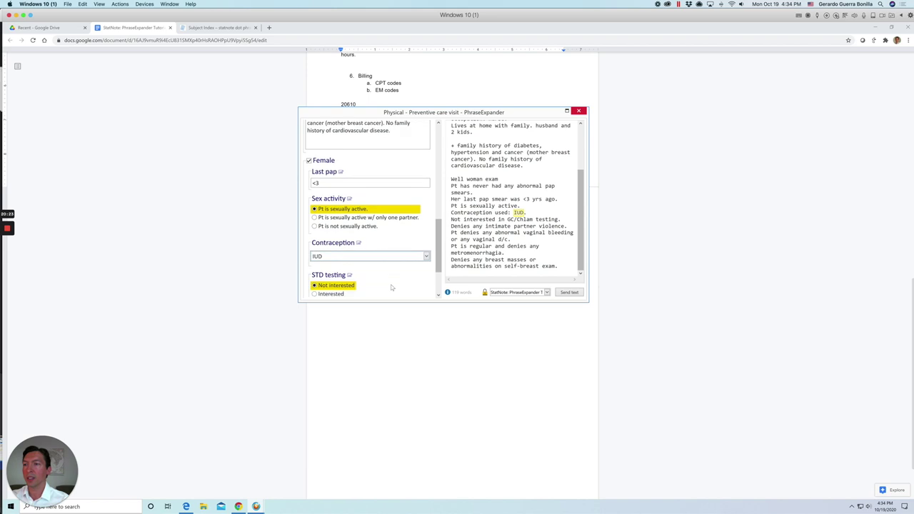
{"action": "scroll", "coordinate": [391, 284], "scroll_direction": "down", "scroll_amount": 5}
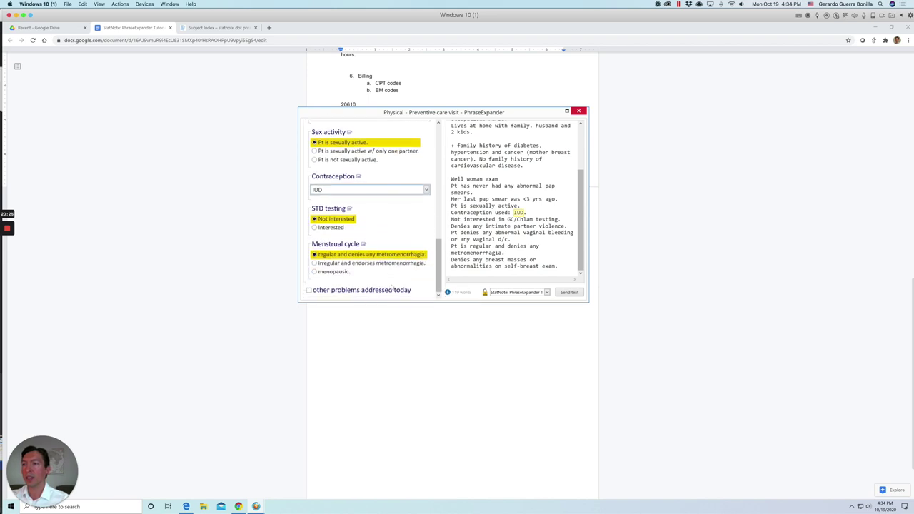
{"action": "left_click", "coordinate": [310, 290]}
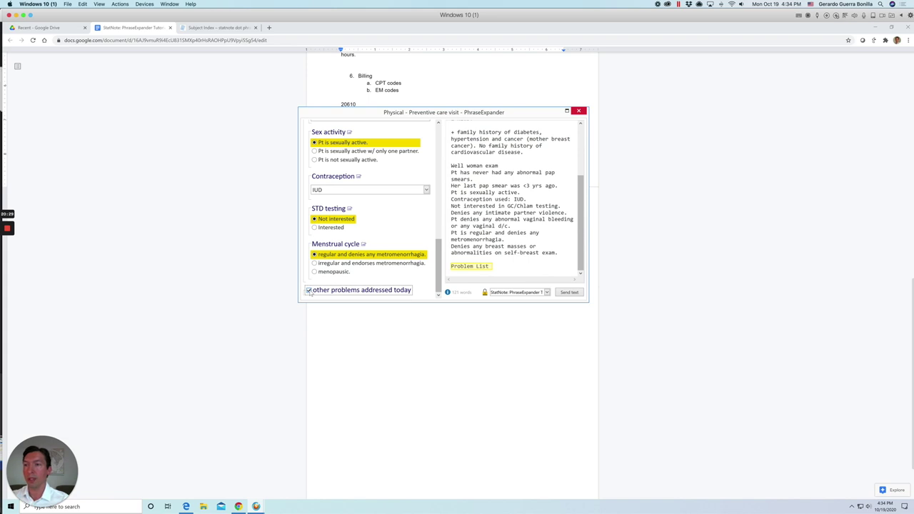
{"action": "left_click", "coordinate": [310, 291]}
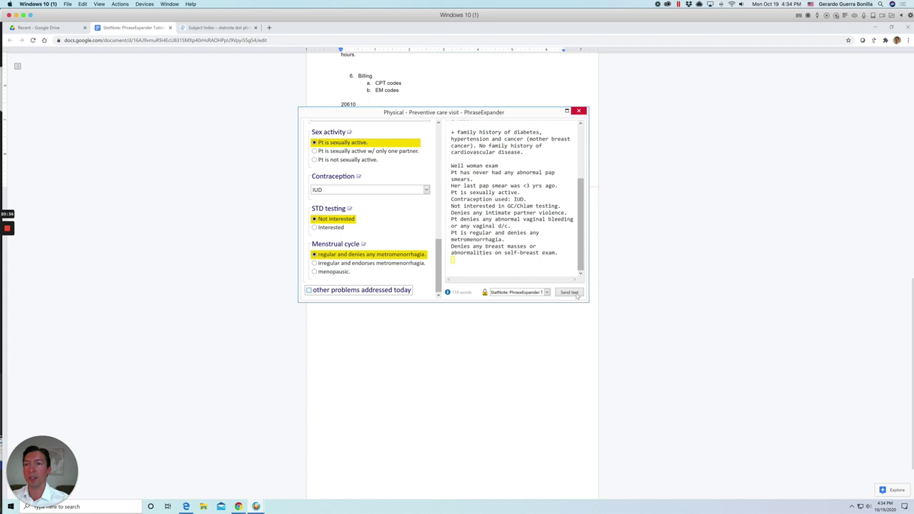
{"action": "left_click", "coordinate": [570, 293]}
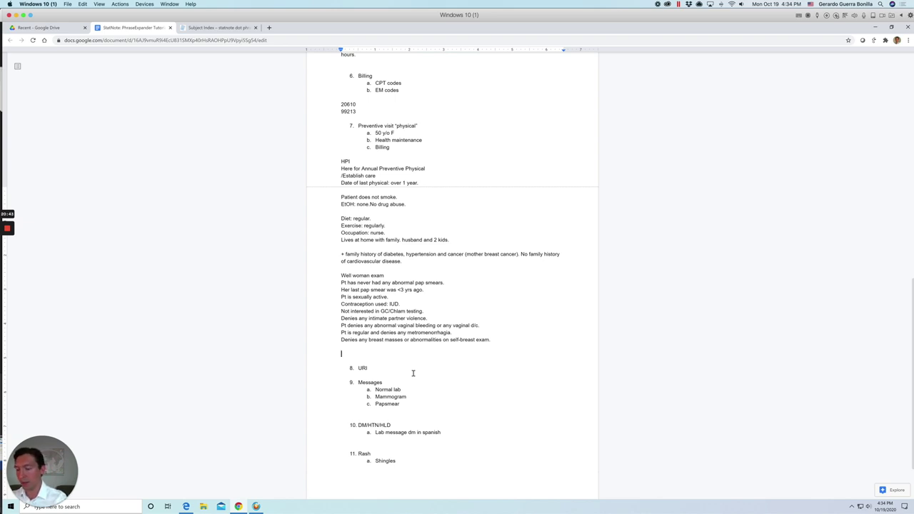
Add a PE heading with the 'PE adult short CV' exam template, followed by an A/P heading
{"action": "type", "text": "PE"}
{"action": "key", "text": "Return"}
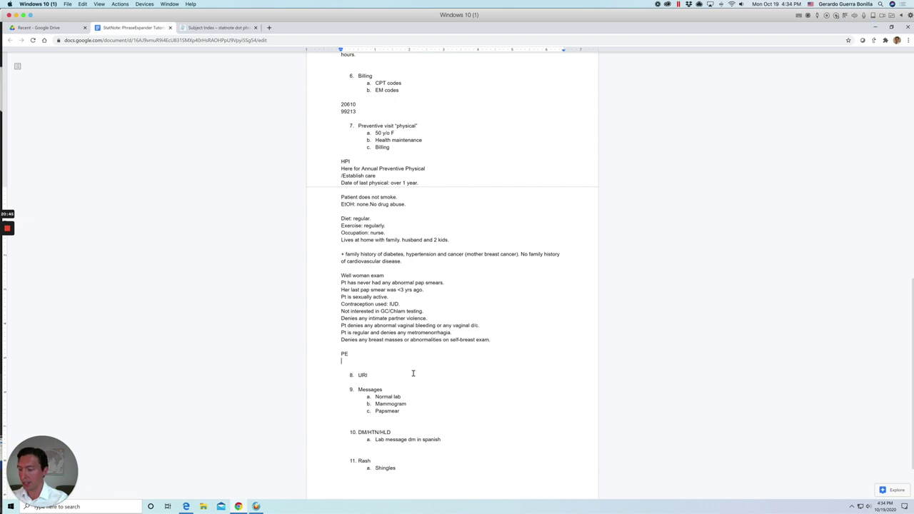
{"action": "key", "text": "ctrl+space"}
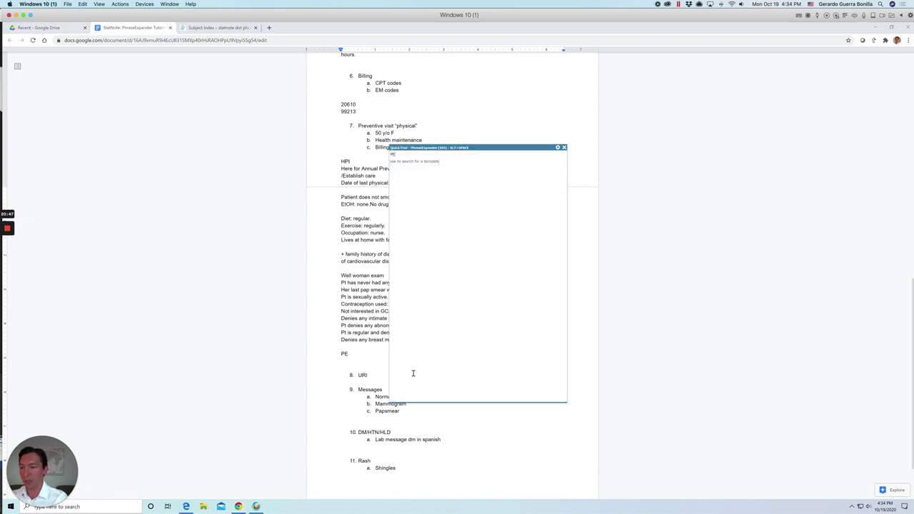
{"action": "type", "text": "pe adult"}
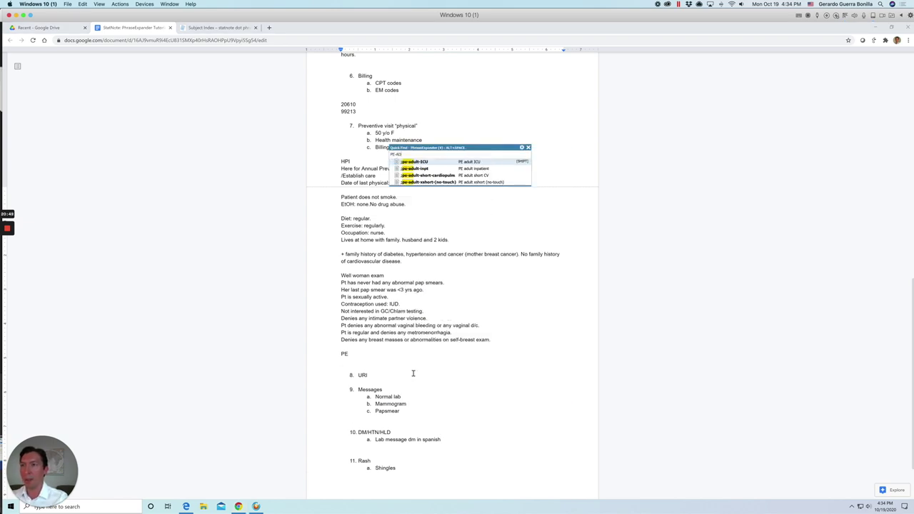
{"action": "key", "text": "Down"}
{"action": "key", "text": "Down"}
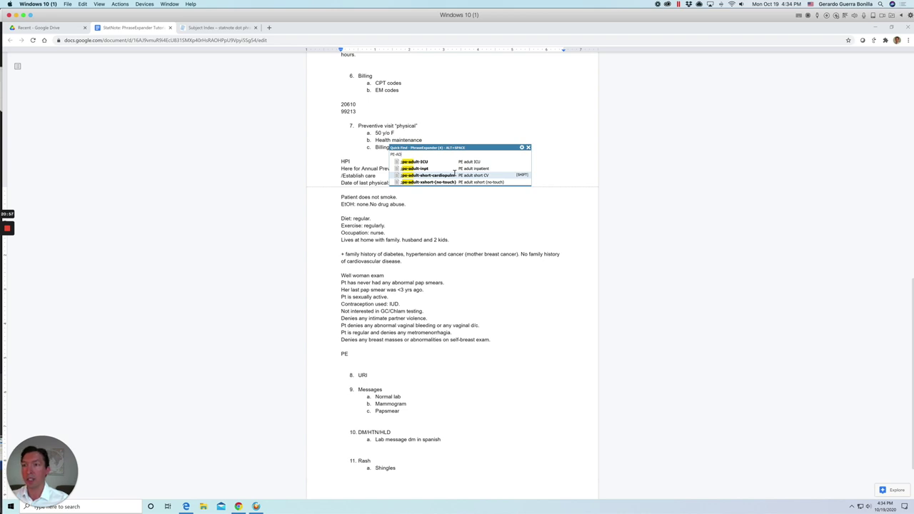
{"action": "key", "text": "Return"}
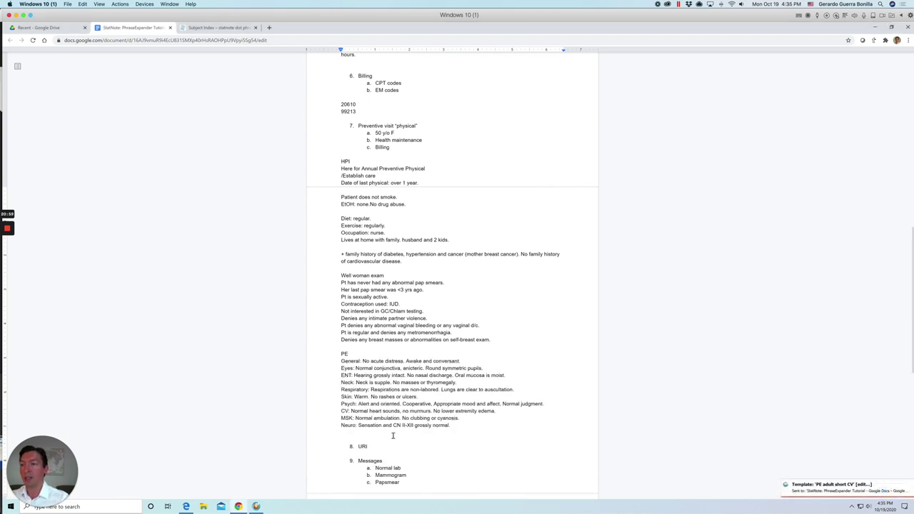
{"action": "key", "text": "Return"}
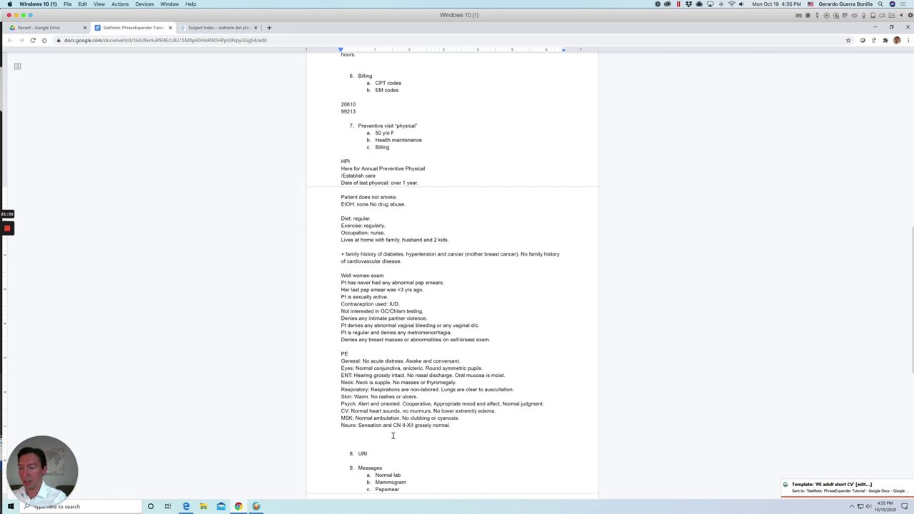
{"action": "type", "text": "A/P"}
{"action": "key", "text": "Return"}
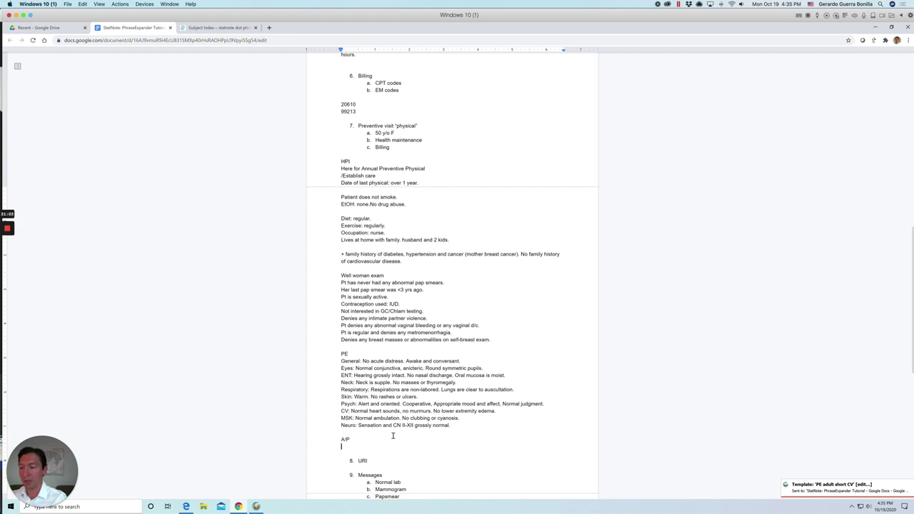
Open the Health Maintenance template with age 50 and gender female
{"action": "key", "text": "ctrl+space"}
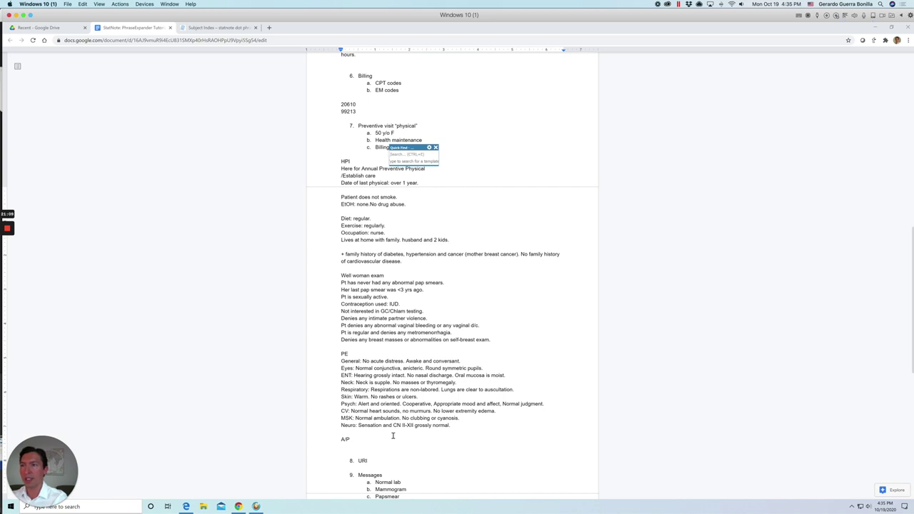
{"action": "type", "text": "health main"}
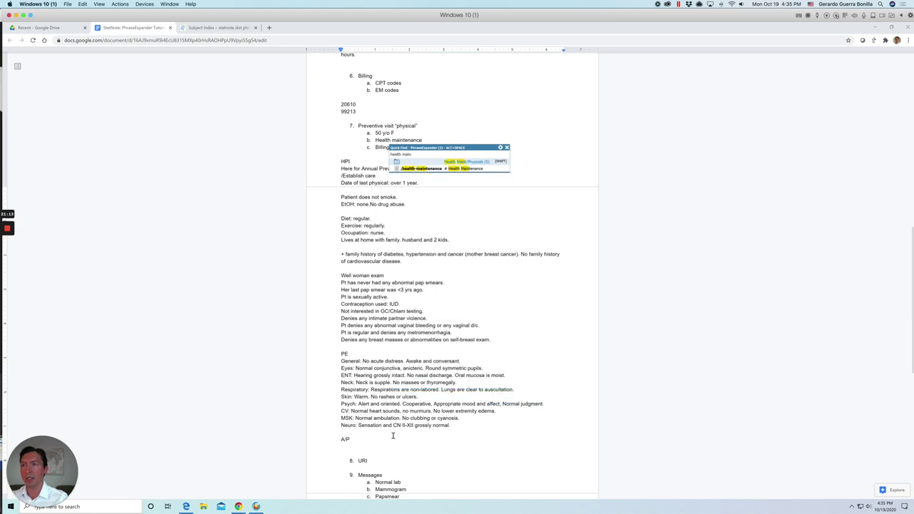
{"action": "key", "text": "Down"}
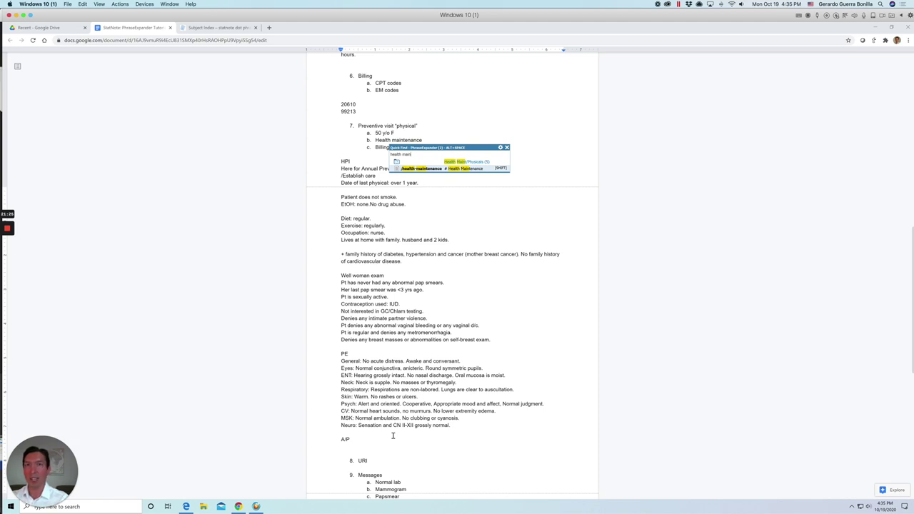
{"action": "key", "text": "Return"}
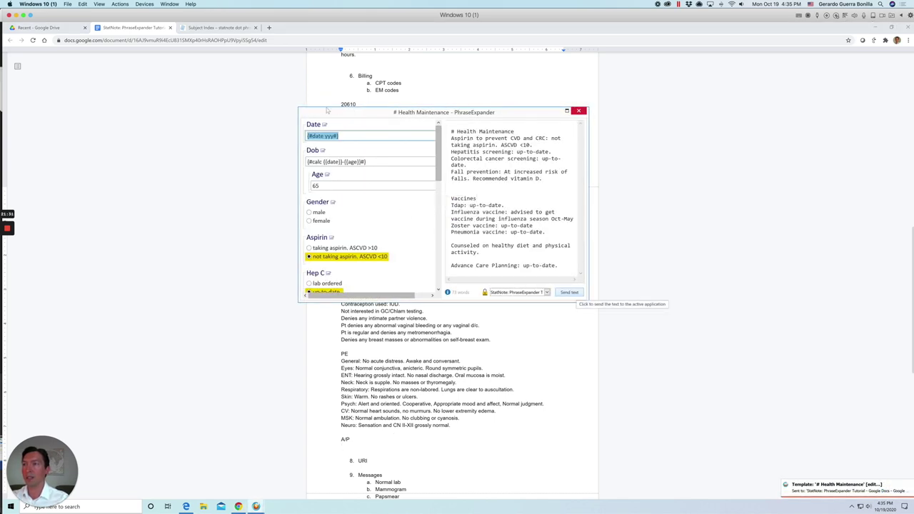
{"action": "scroll", "coordinate": [353, 174], "scroll_direction": "down", "scroll_amount": 2}
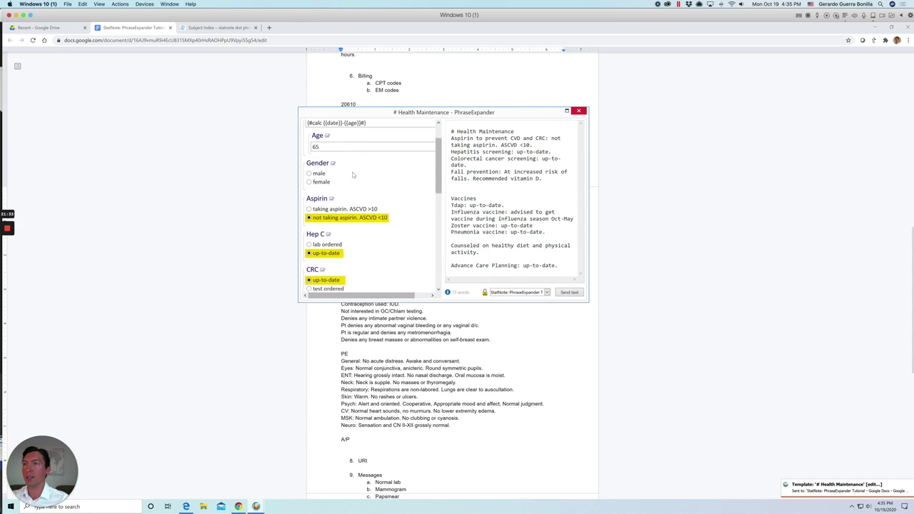
{"action": "left_click", "coordinate": [324, 147]}
{"action": "type", "text": "50"}
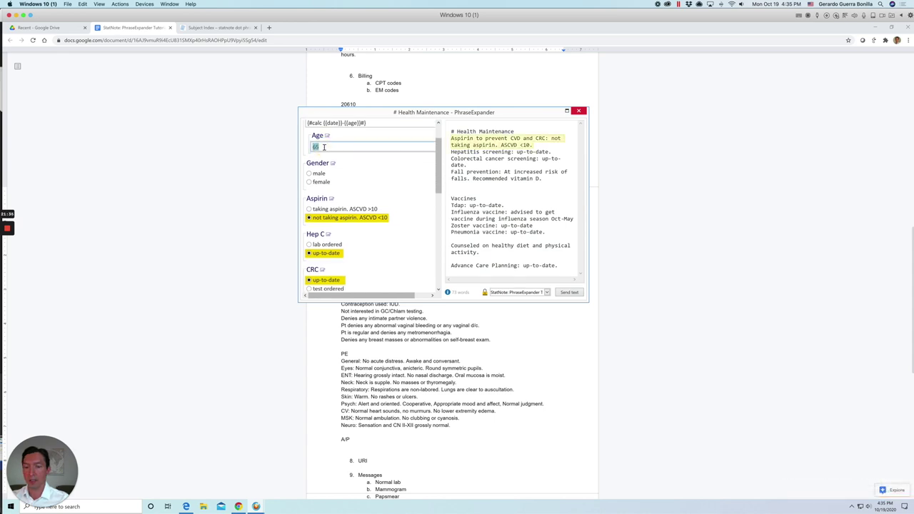
{"action": "left_click", "coordinate": [322, 184]}
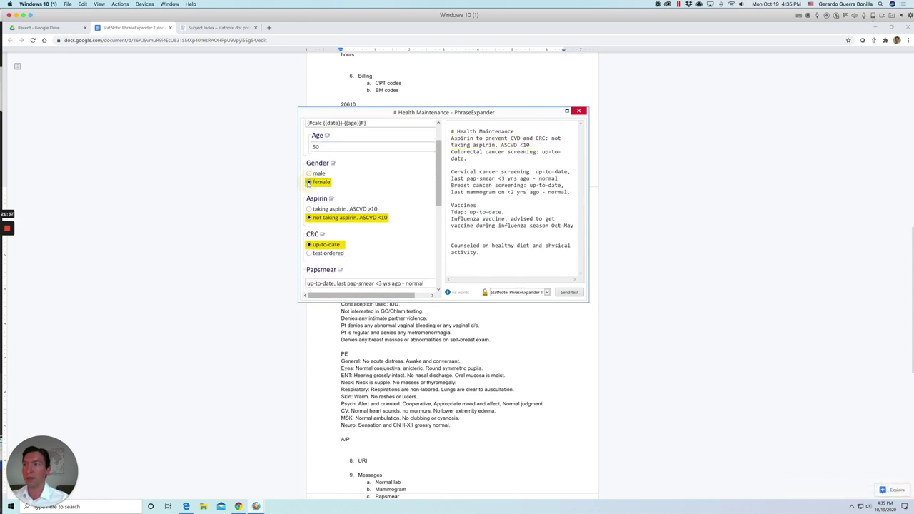
Record CRC test ordered, Pap smear done today, flu vaccine given, and insert the plan
{"action": "scroll", "coordinate": [389, 235], "scroll_direction": "down", "scroll_amount": 1}
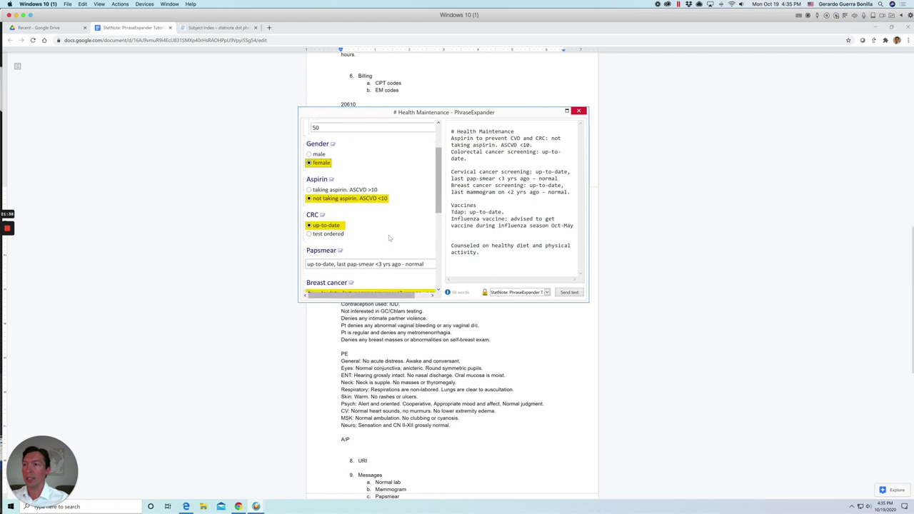
{"action": "left_click", "coordinate": [309, 235]}
{"action": "scroll", "coordinate": [386, 217], "scroll_direction": "down", "scroll_amount": 1}
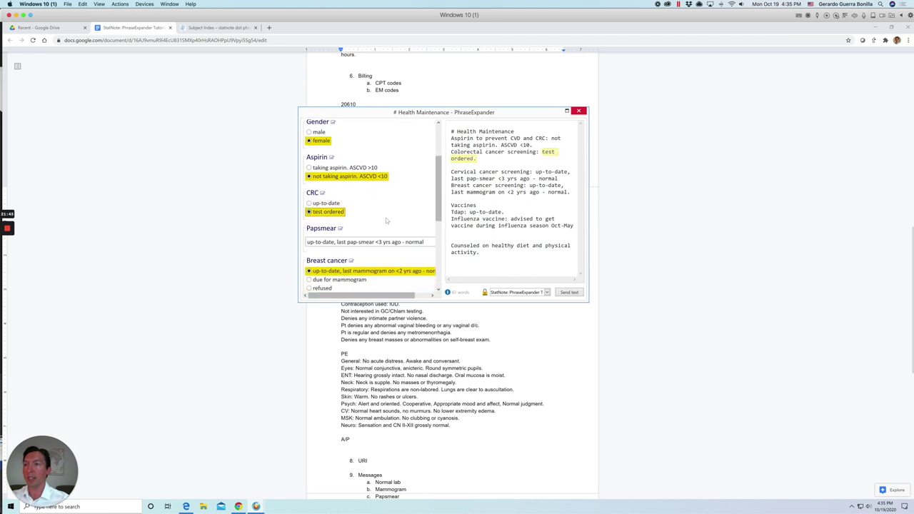
{"action": "scroll", "coordinate": [386, 220], "scroll_direction": "down", "scroll_amount": 1}
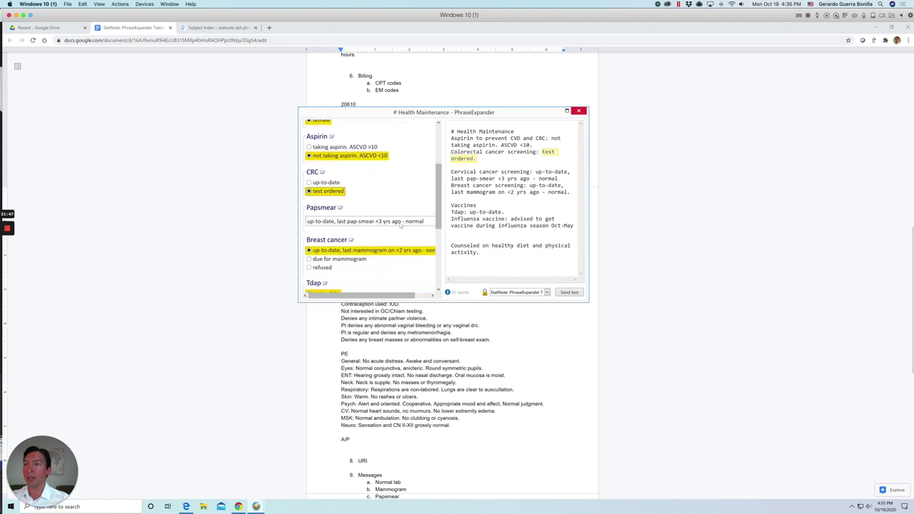
{"action": "left_click", "coordinate": [410, 222]}
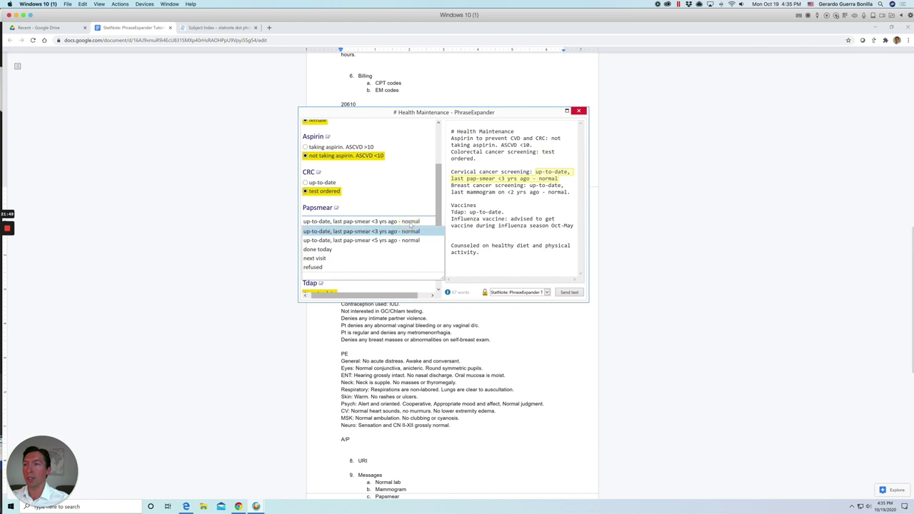
{"action": "left_click", "coordinate": [319, 249]}
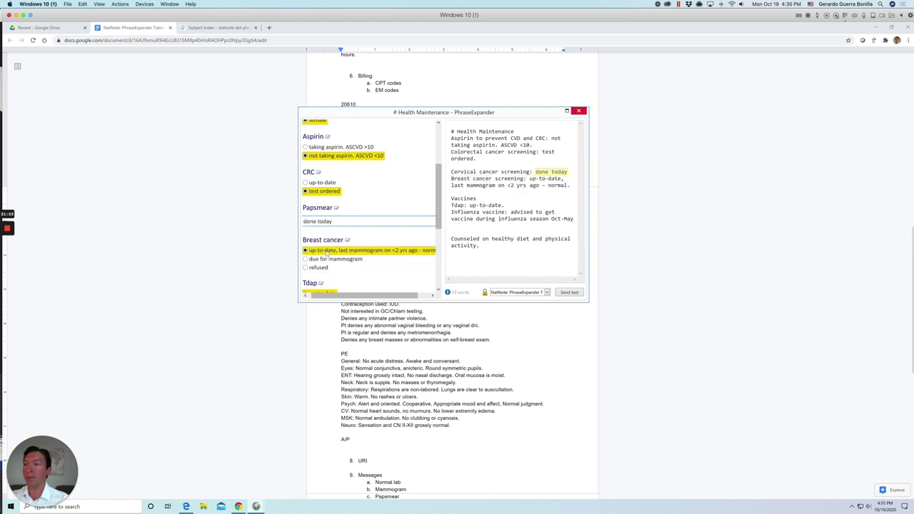
{"action": "scroll", "coordinate": [321, 273], "scroll_direction": "down", "scroll_amount": 4}
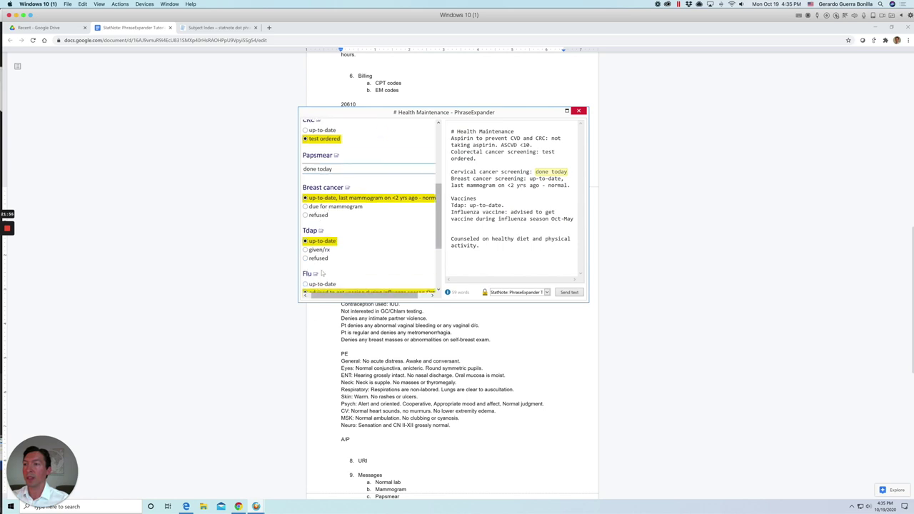
{"action": "left_click", "coordinate": [306, 280]}
{"action": "scroll", "coordinate": [380, 251], "scroll_direction": "down", "scroll_amount": 4}
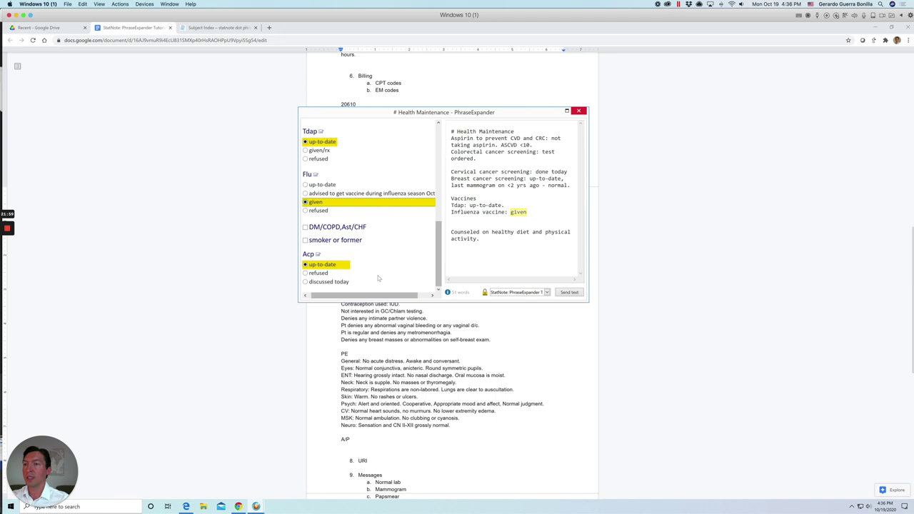
{"action": "left_click", "coordinate": [571, 294]}
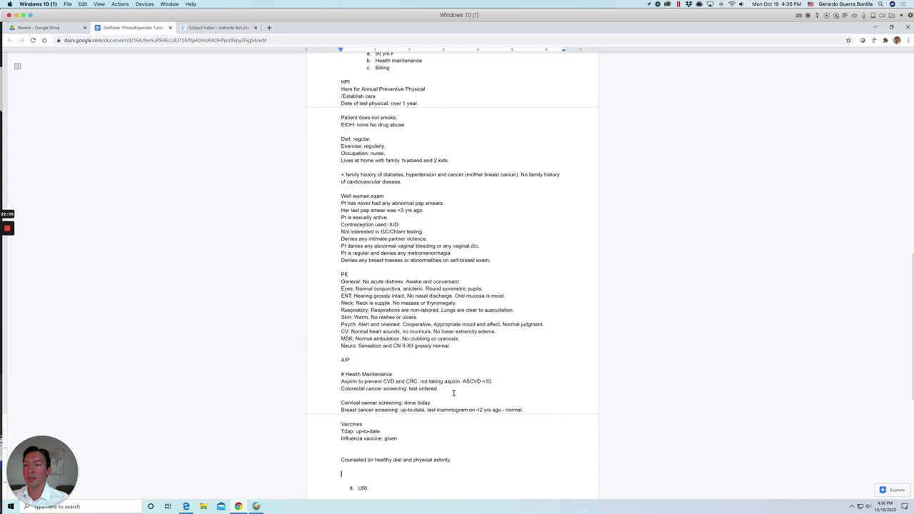
Below the Neuro line, insert the ;pelvic-PE template including uterus and ovaries findings
{"action": "scroll", "coordinate": [453, 393], "scroll_direction": "down", "scroll_amount": 2}
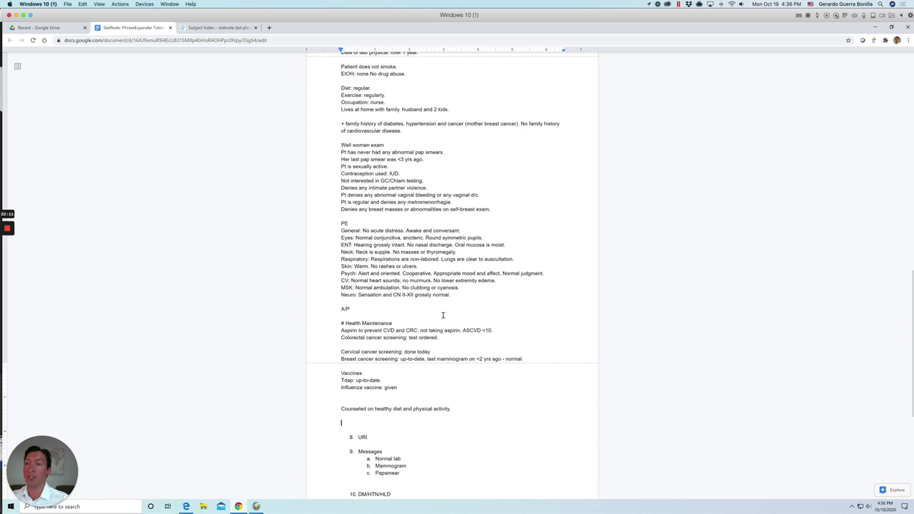
{"action": "left_click", "coordinate": [456, 295]}
{"action": "key", "text": "Return"}
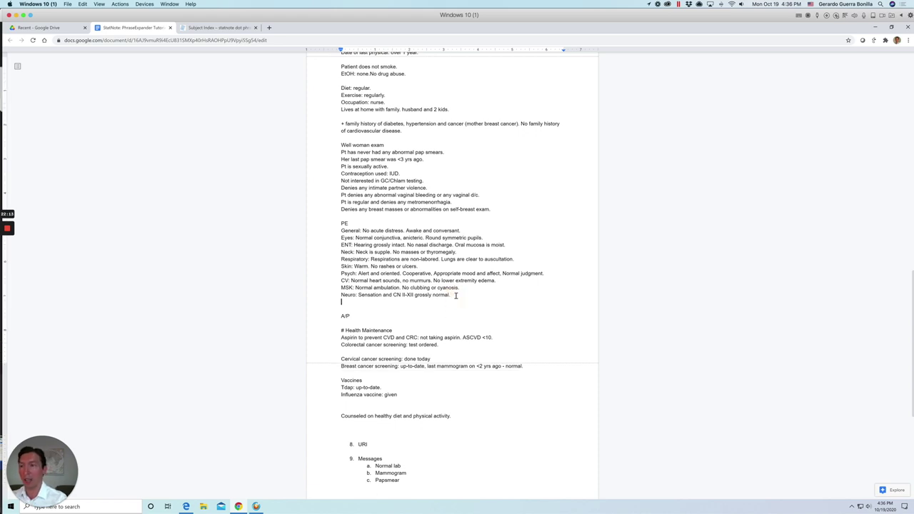
{"action": "key", "text": "alt+space"}
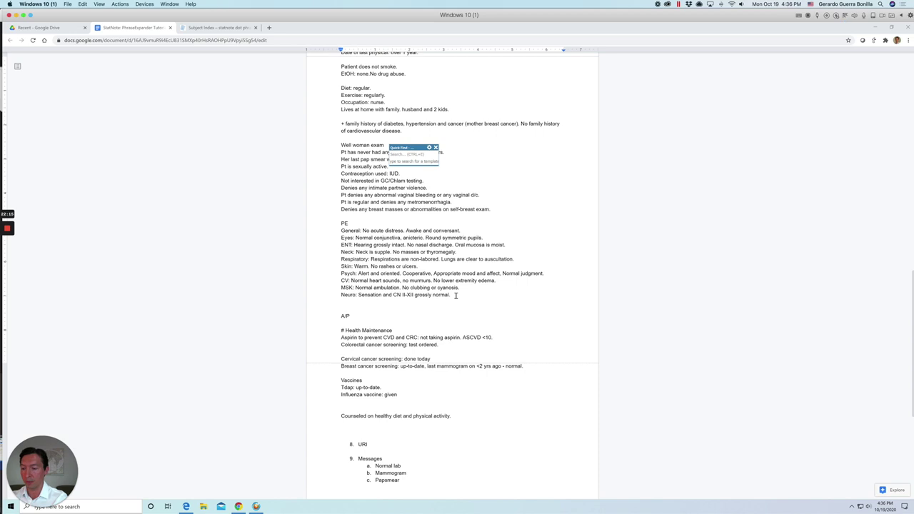
{"action": "type", "text": "pelvic pe"}
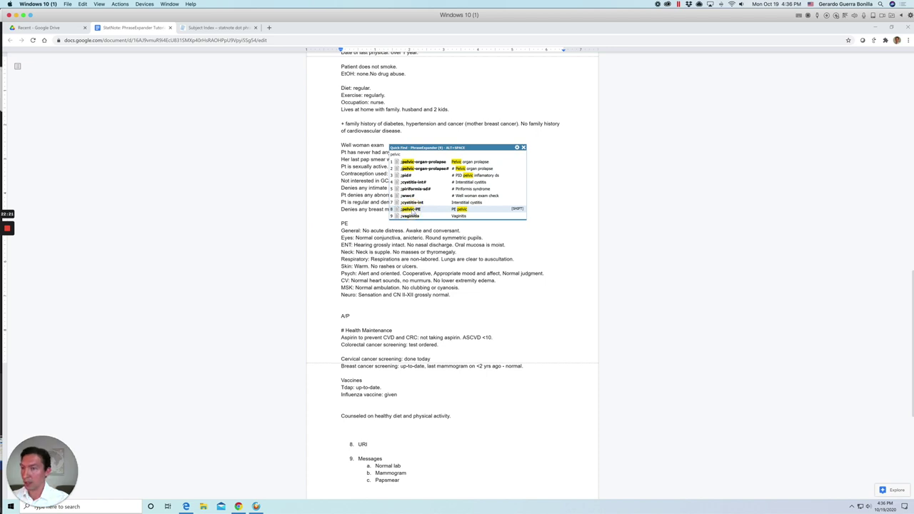
{"action": "left_click", "coordinate": [411, 209]}
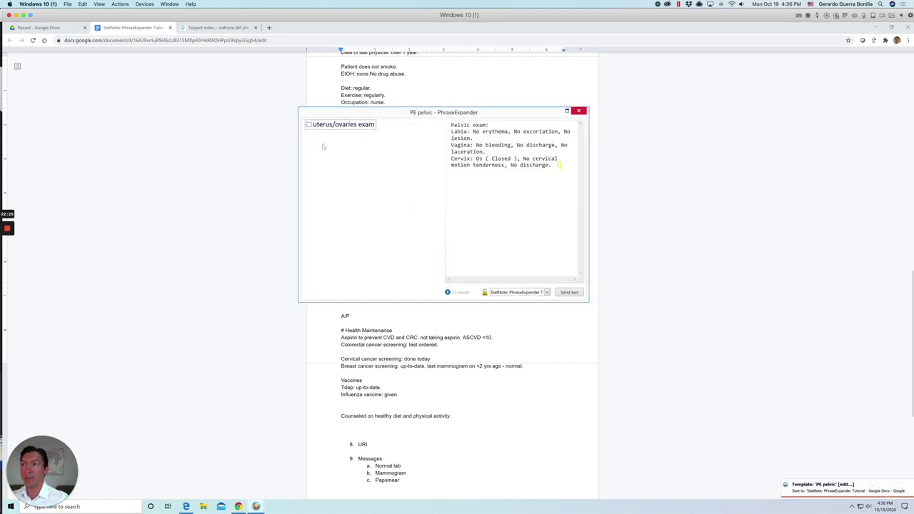
{"action": "left_click", "coordinate": [309, 125]}
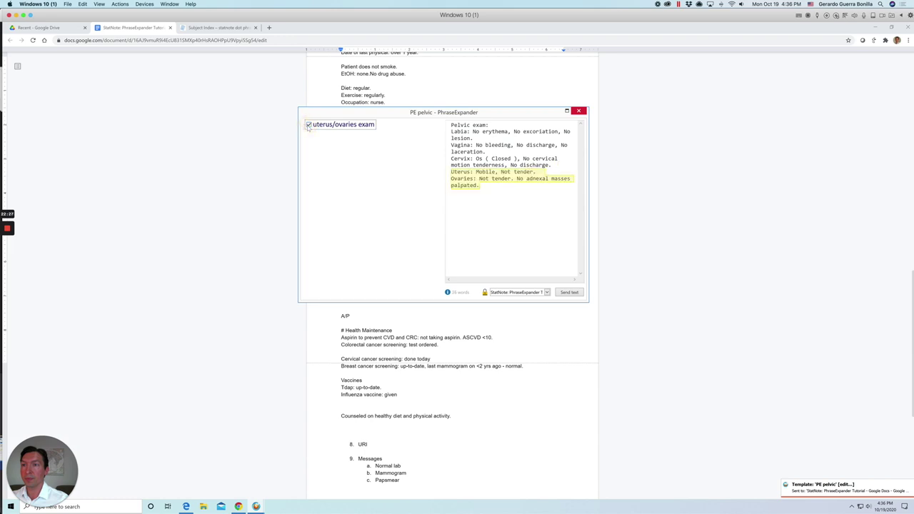
{"action": "left_click", "coordinate": [572, 293]}
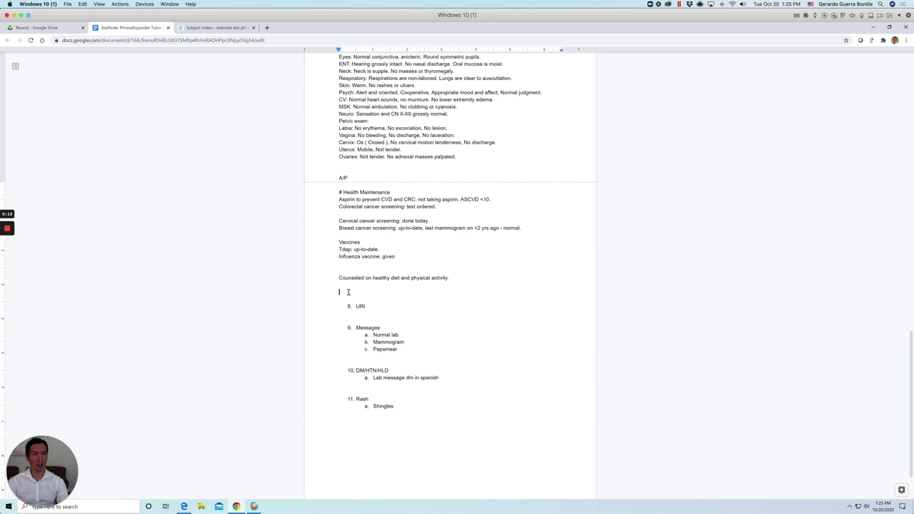
Insert billing code 99386 from the ;em-physical-ini template for ages 40-64
{"action": "key", "text": "ctrl+space"}
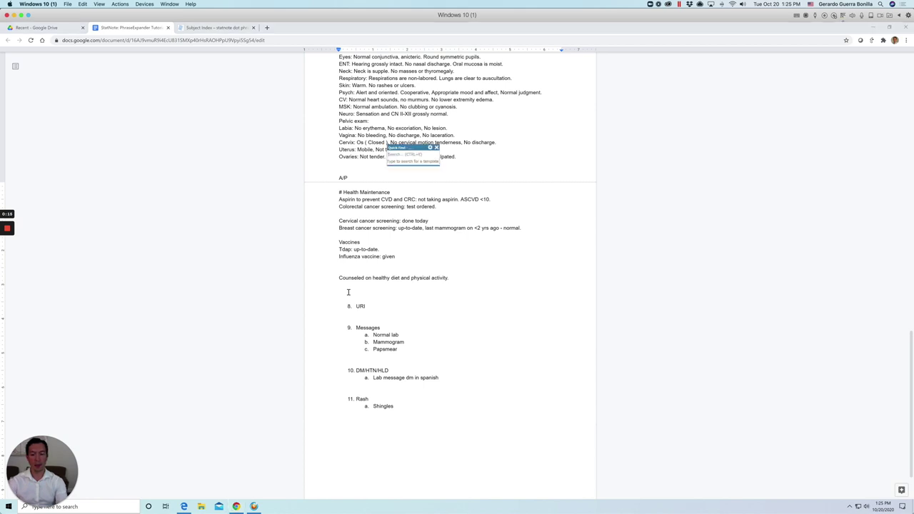
{"action": "type", "text": "em phy"}
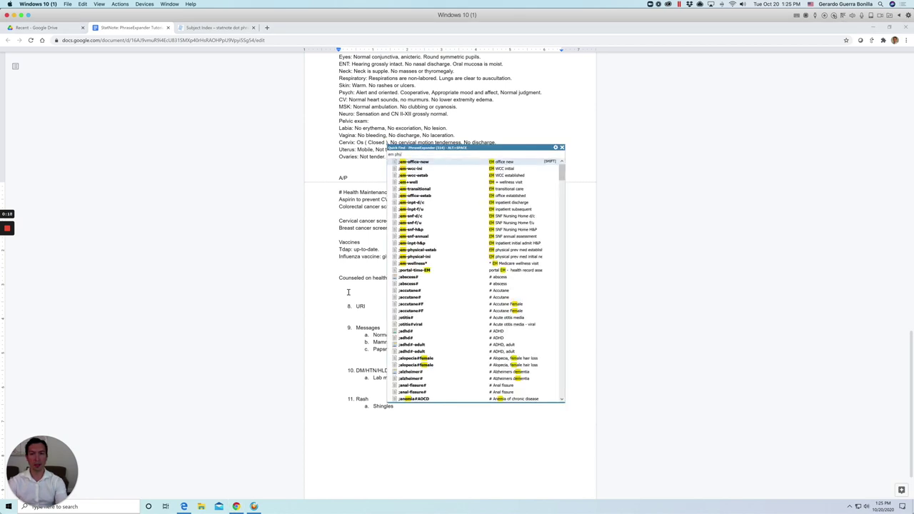
{"action": "type", "text": "sical"}
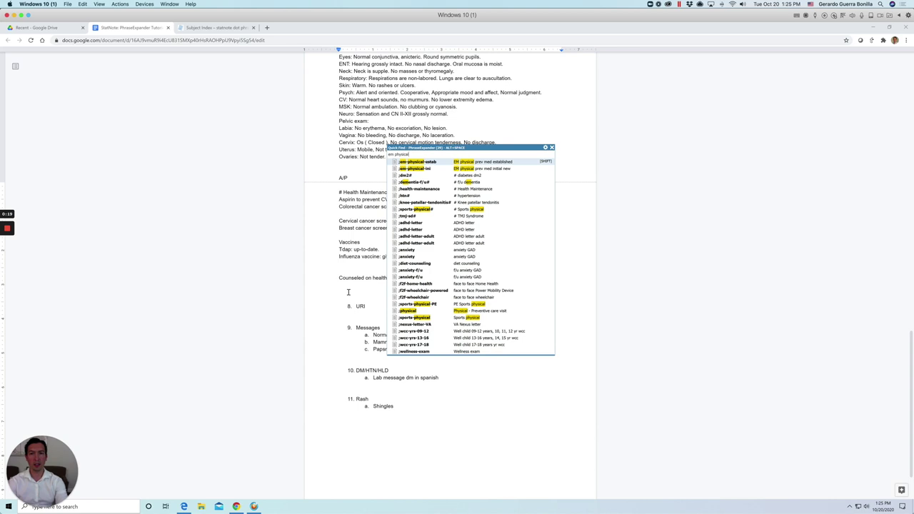
{"action": "mouse_move", "coordinate": [433, 170]}
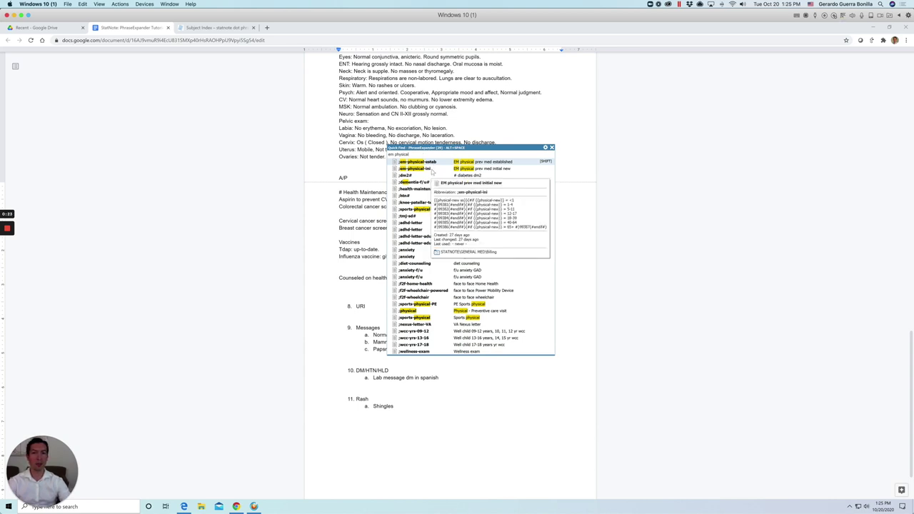
{"action": "left_click", "coordinate": [423, 172]}
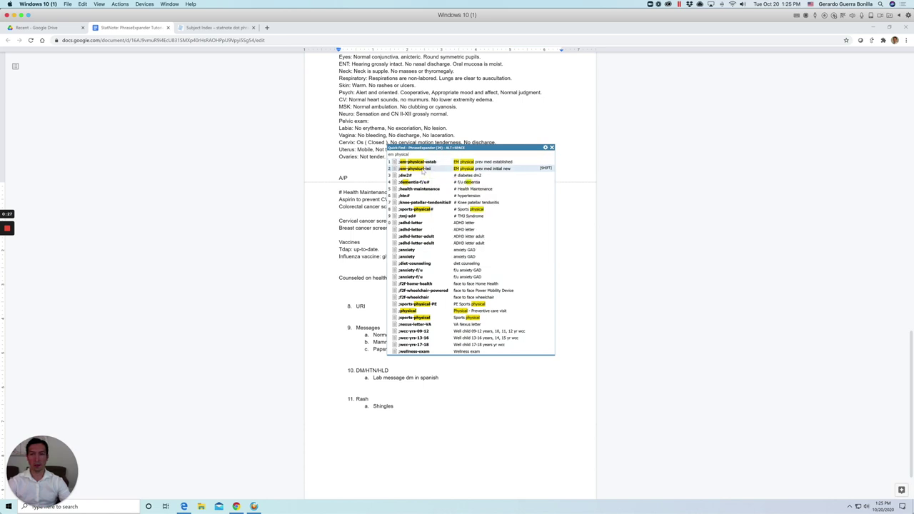
{"action": "double_click", "coordinate": [422, 172]}
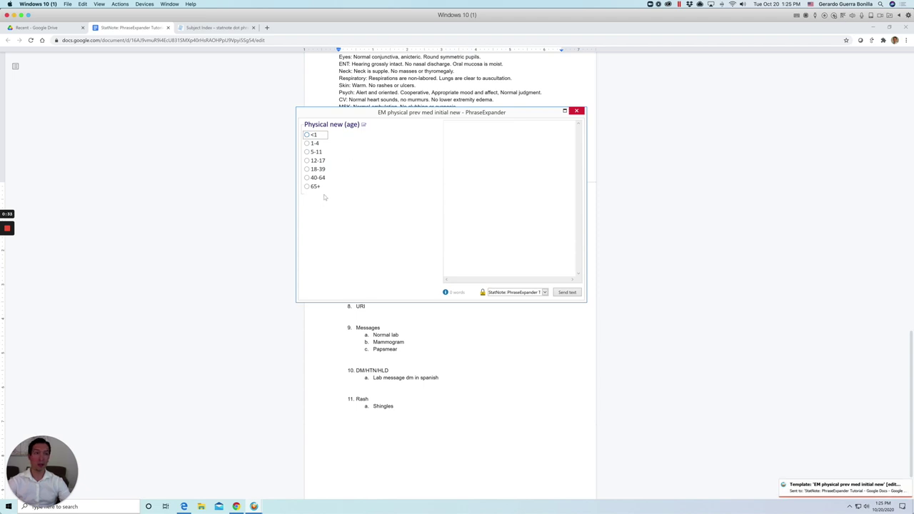
{"action": "left_click", "coordinate": [307, 178]}
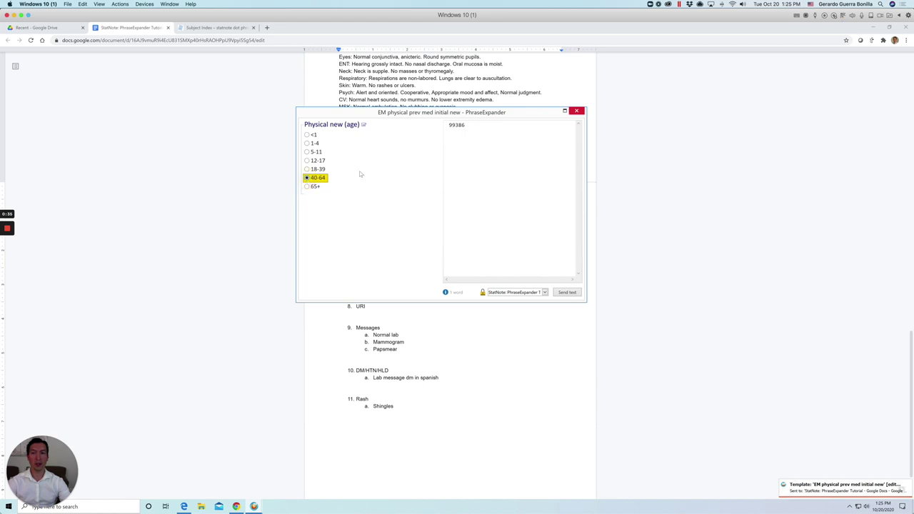
{"action": "left_click", "coordinate": [568, 291]}
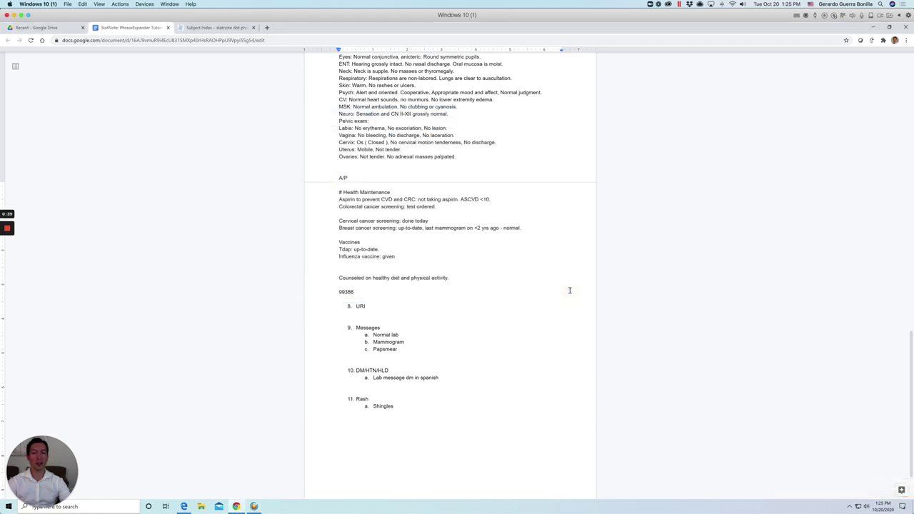